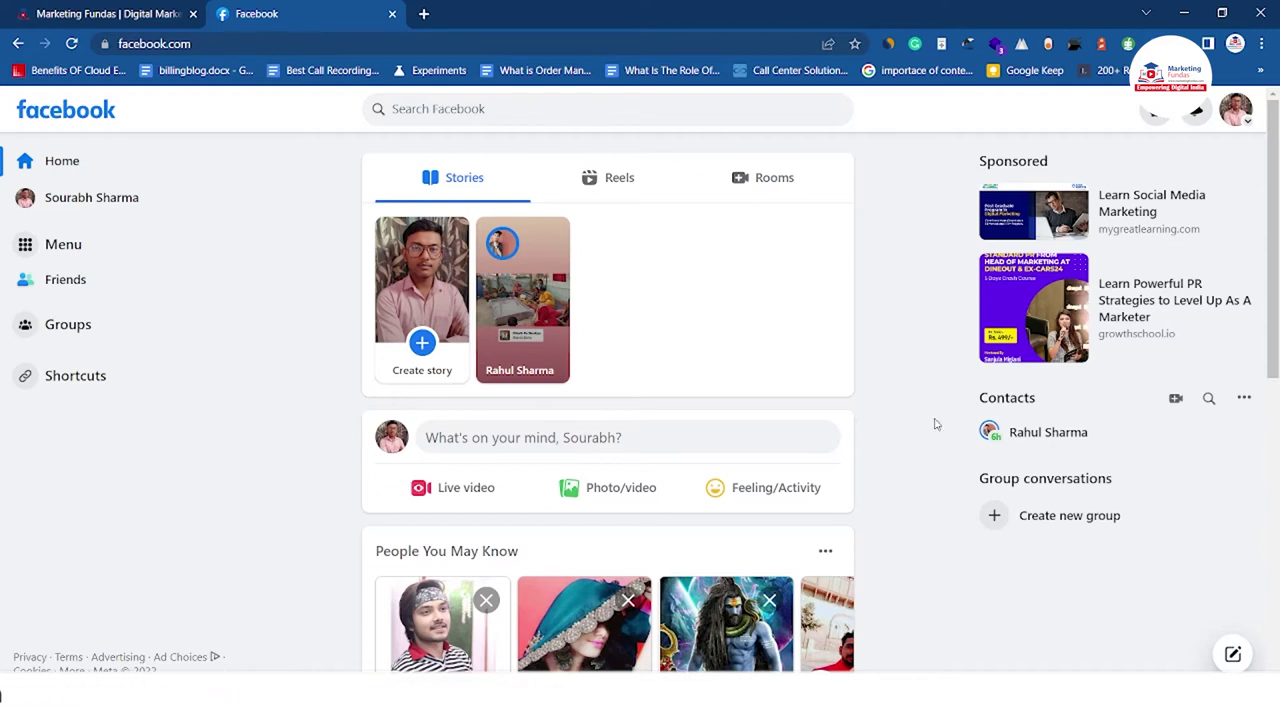
# - Open the Journalist Resources registration page from the Facebook account settings
pyautogui.click(1231, 119)
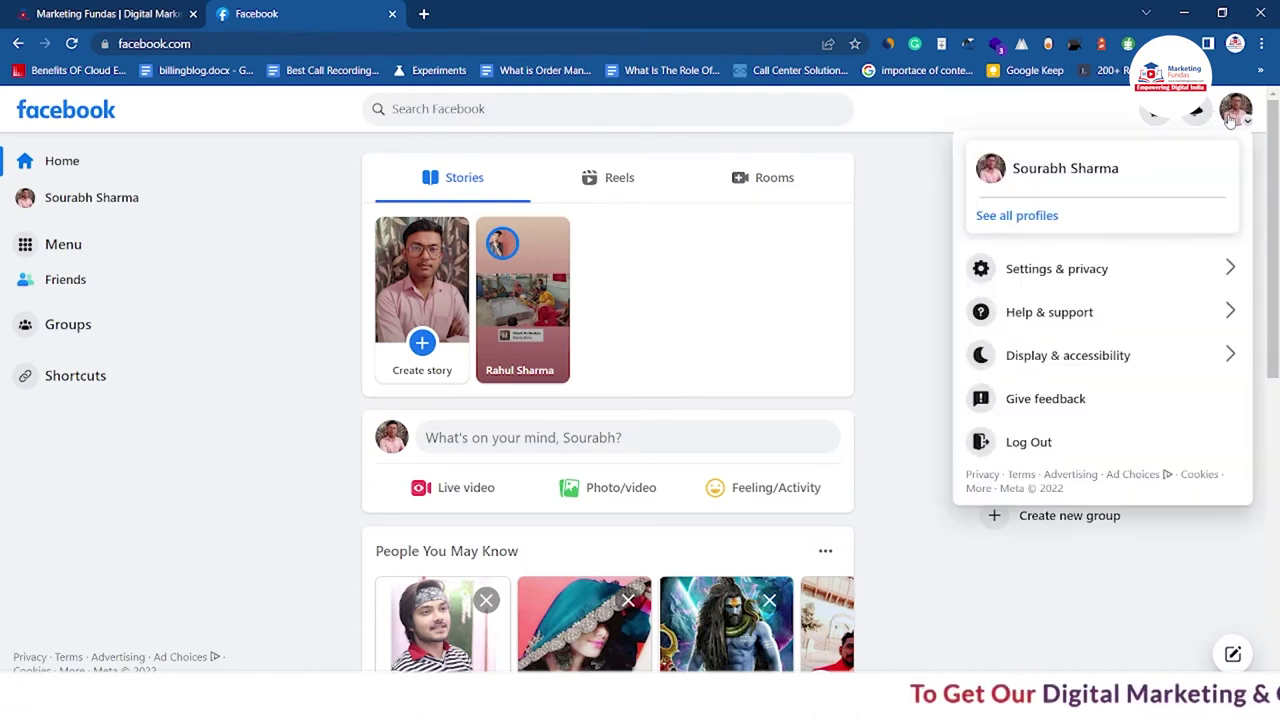
pyautogui.click(1065, 273)
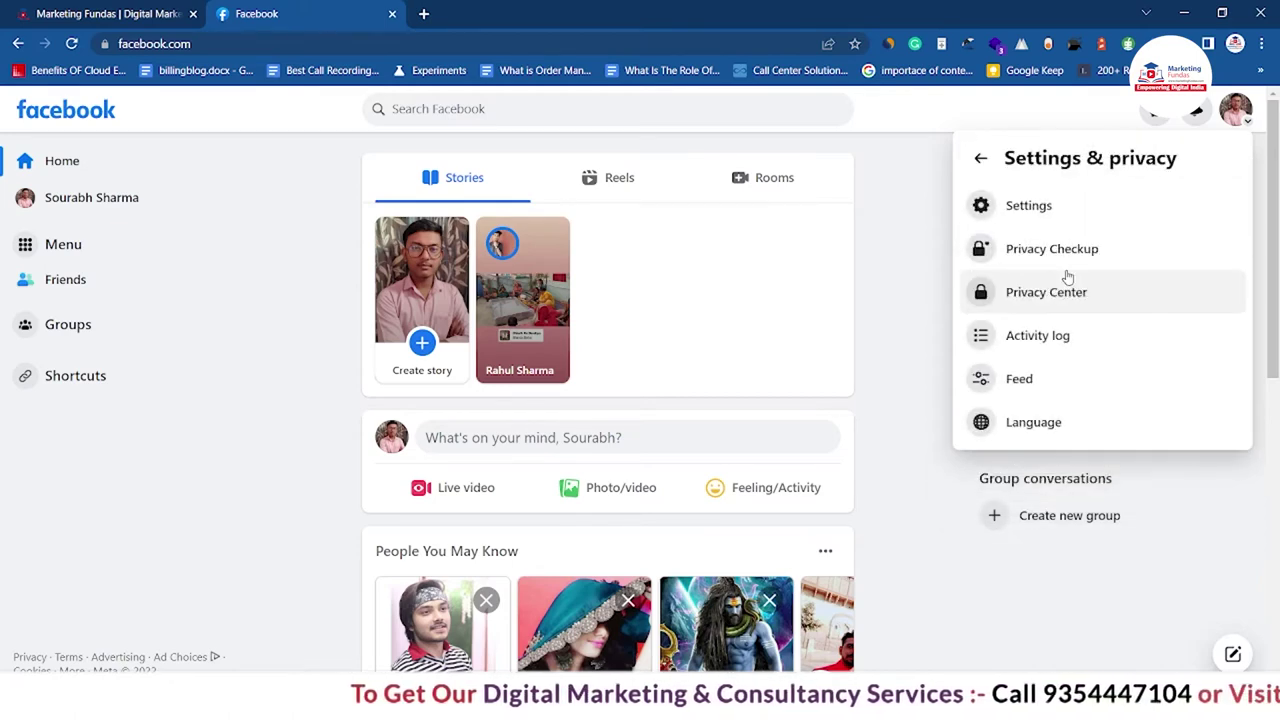
pyautogui.click(1038, 207)
pyautogui.scroll(-2, 186, 320)
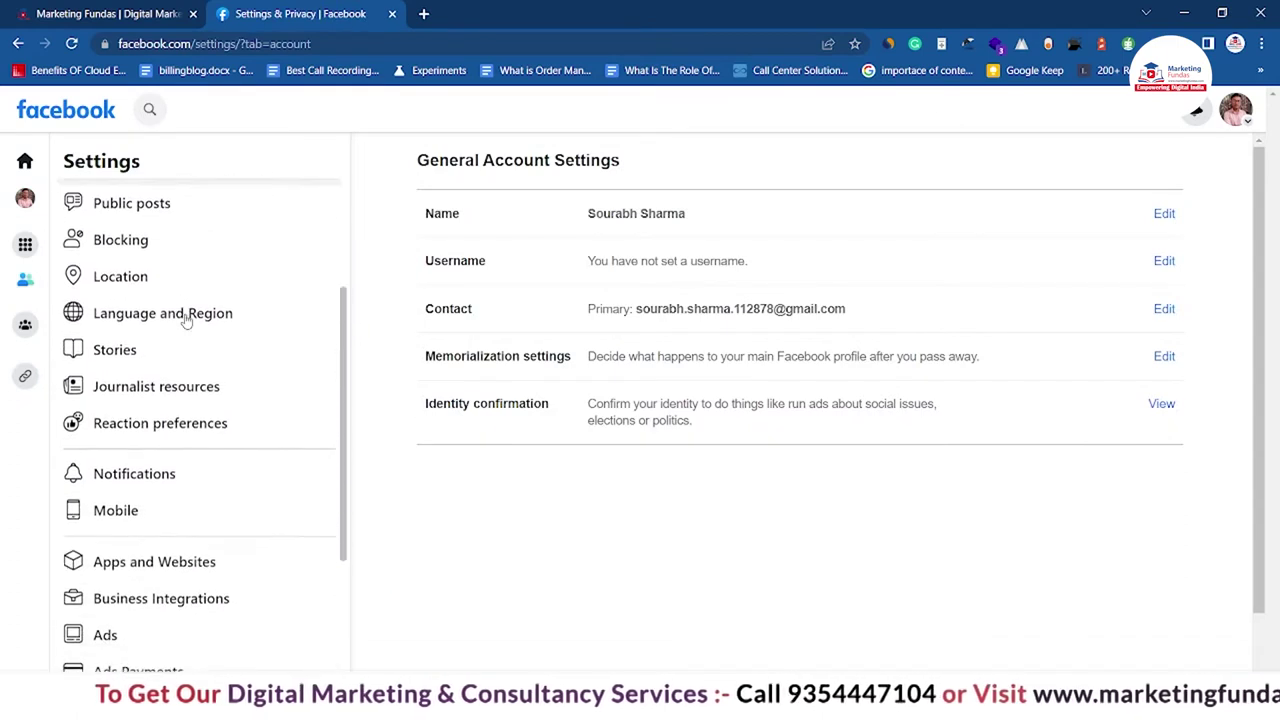
pyautogui.scroll(-1, 186, 320)
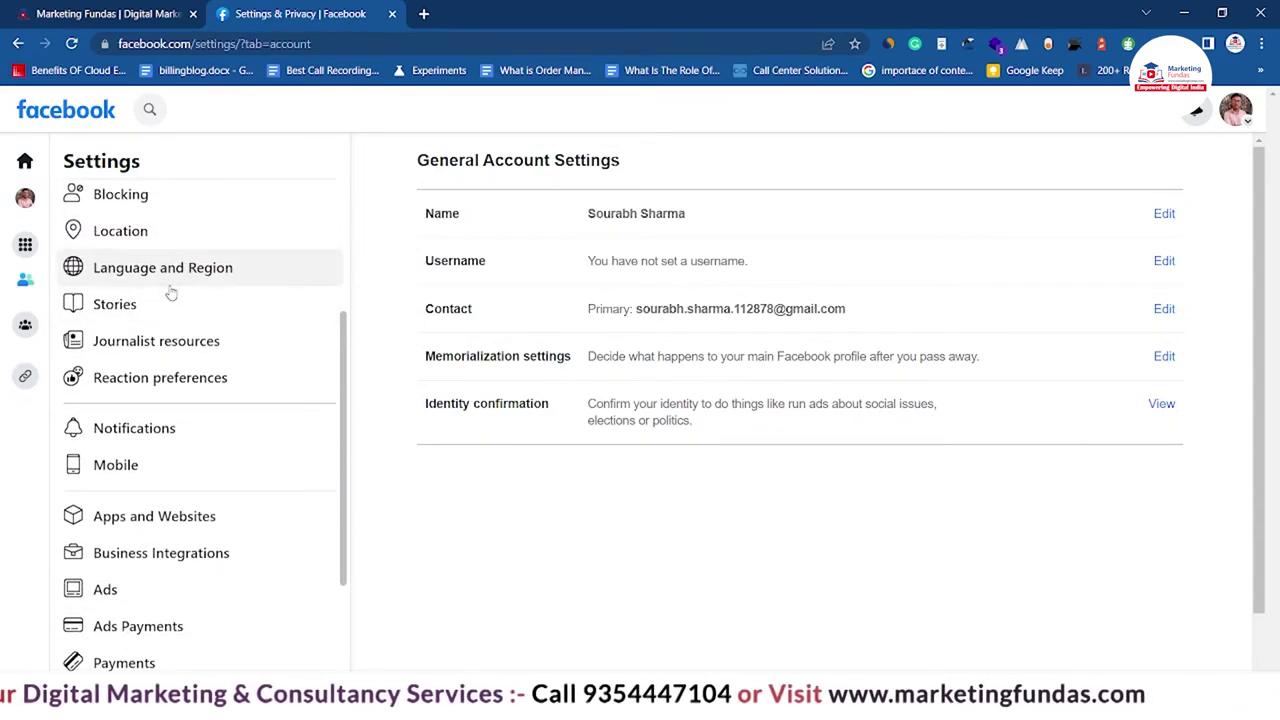
pyautogui.click(155, 345)
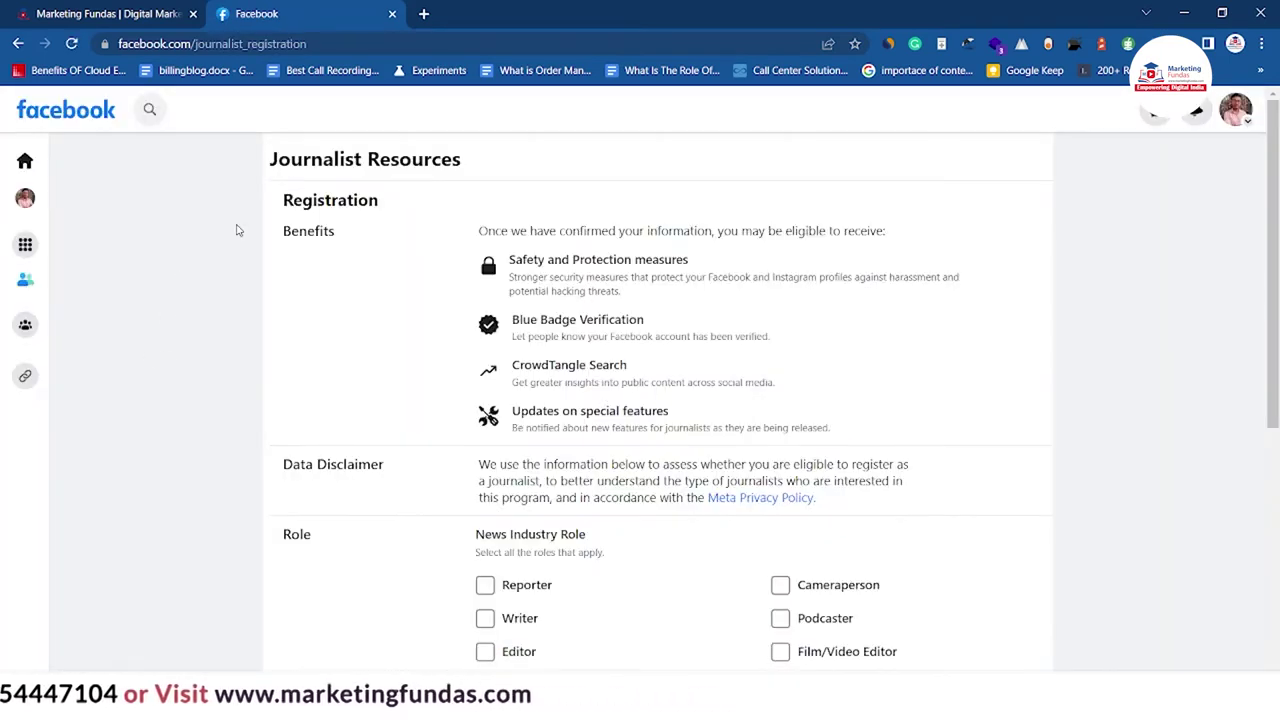
# - Review the journalist registration form and its listed benefits, including Safety and Protection measures, Blue Badge Verification and CrowdTangle Search
pyautogui.scroll(-5, 462, 456)
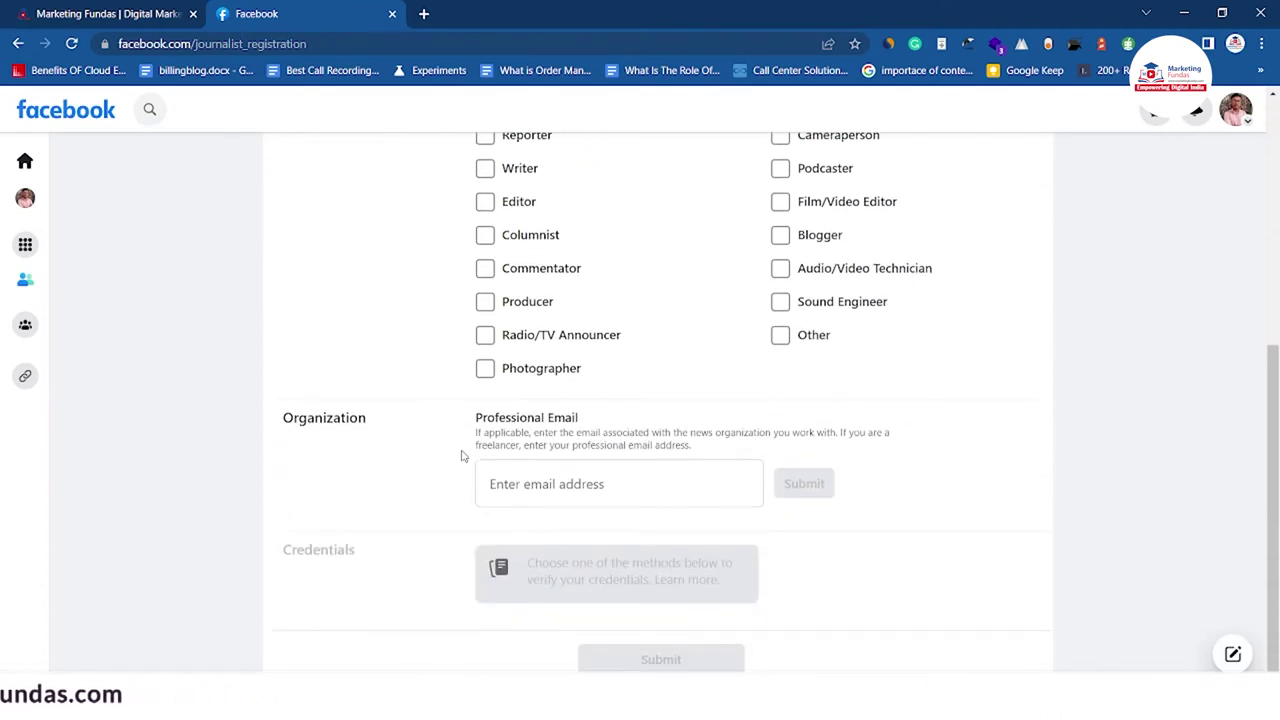
pyautogui.scroll(5, 462, 456)
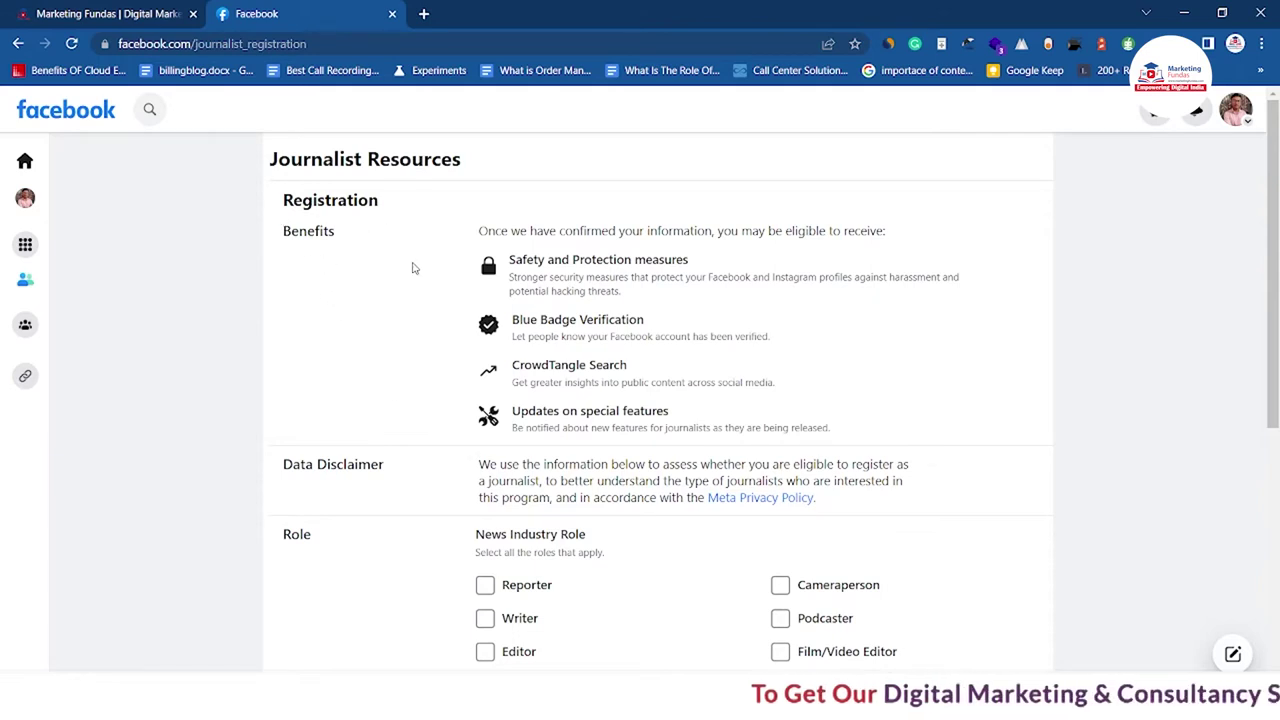
pyautogui.moveTo(508, 259); pyautogui.dragTo(694, 259)
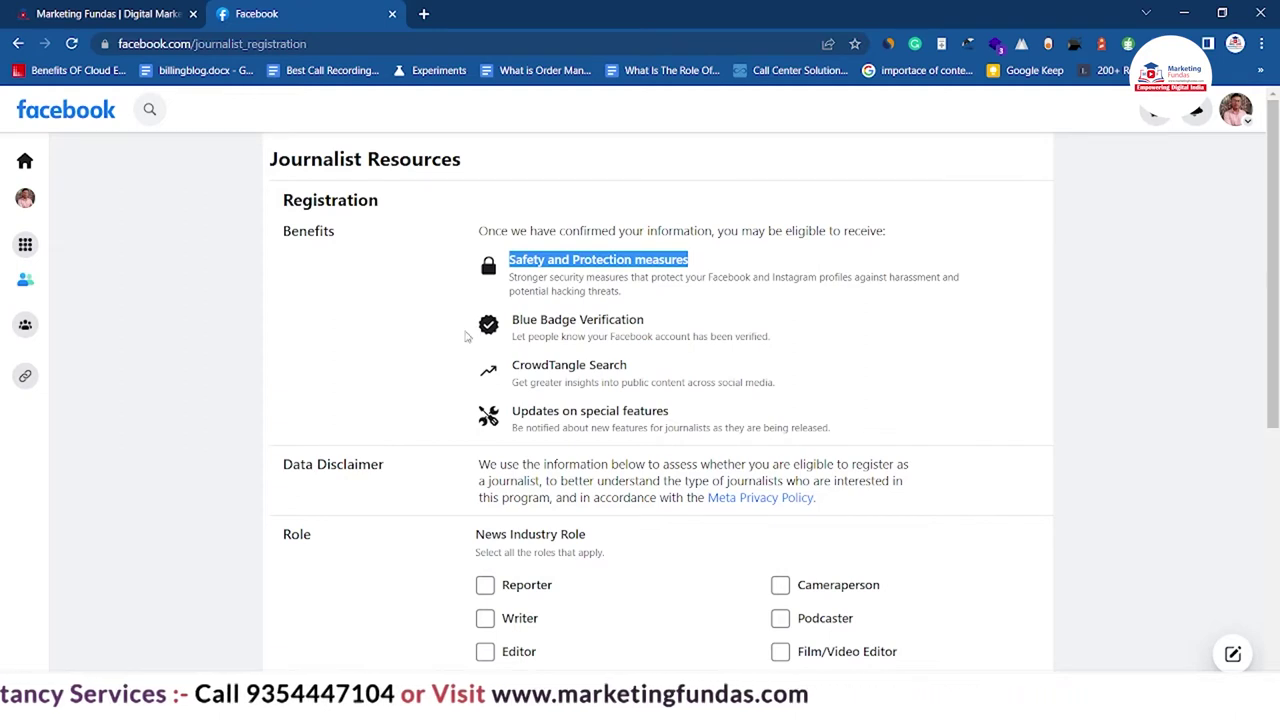
pyautogui.click(506, 331)
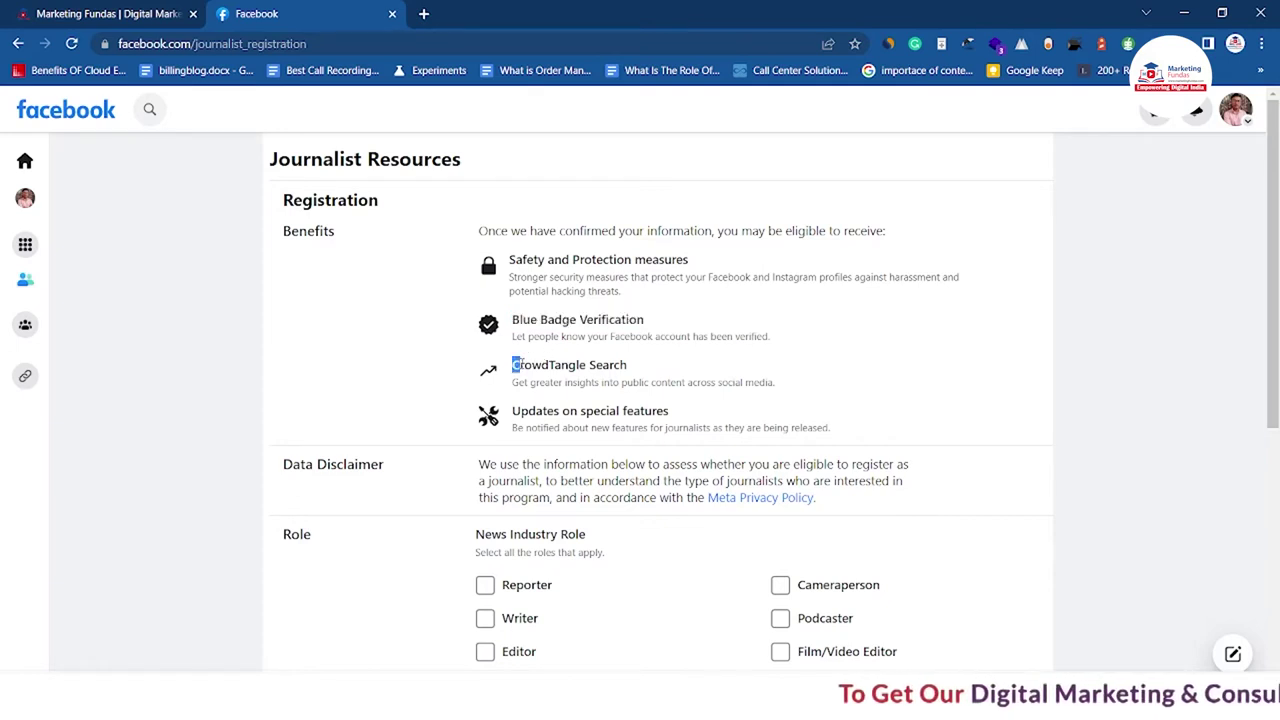
pyautogui.moveTo(561, 366); pyautogui.dragTo(632, 370)
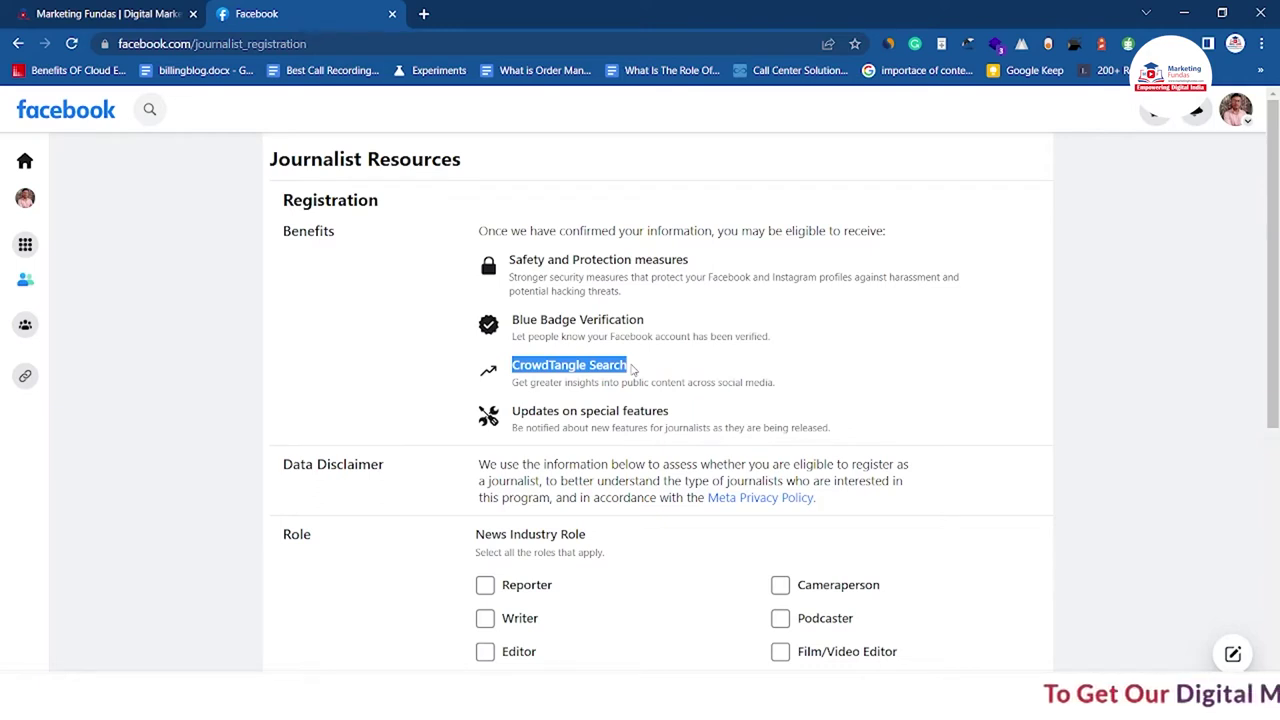
pyautogui.scroll(-1, 587, 323)
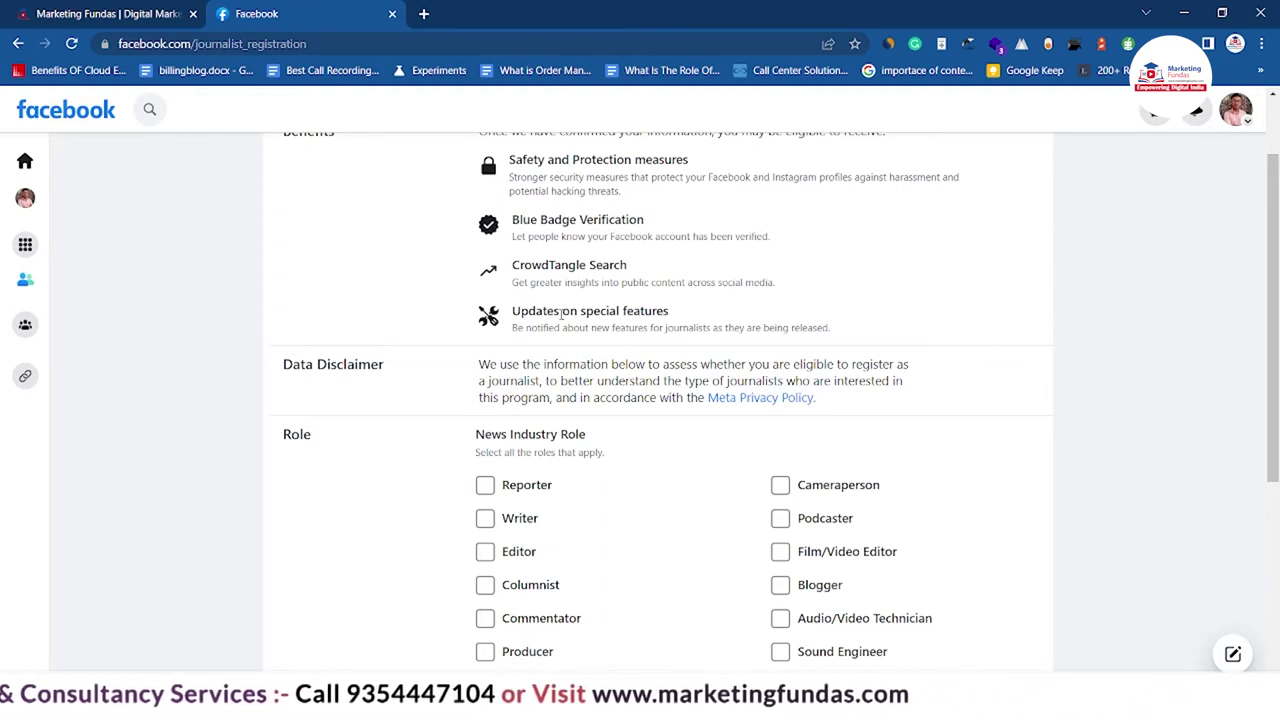
pyautogui.scroll(1, 561, 314)
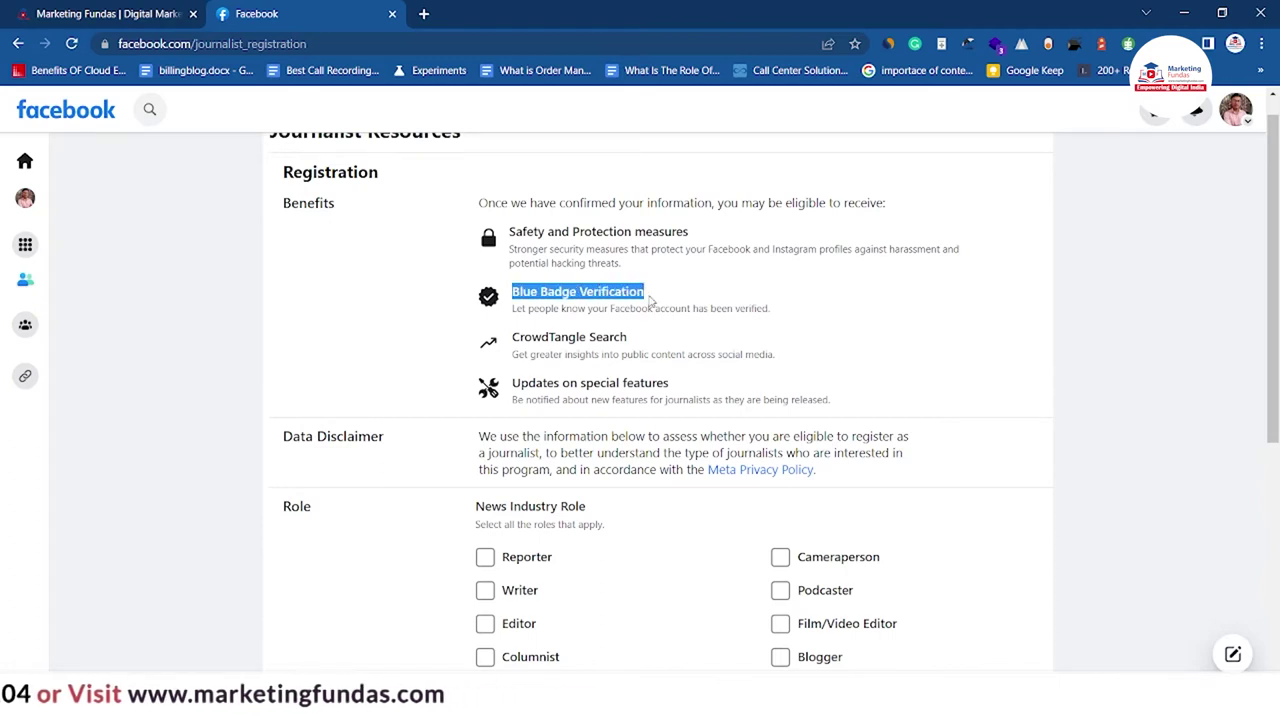
pyautogui.scroll(1, 1075, 452)
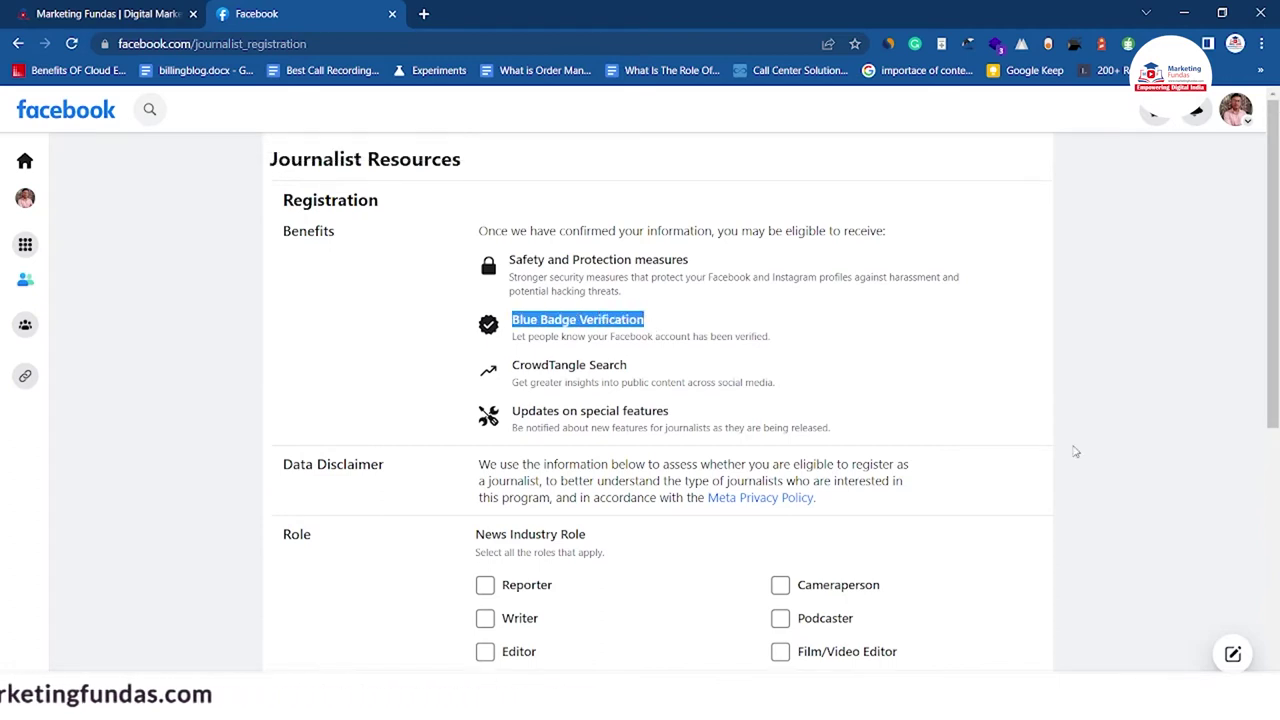
# - Select Blogger and Other as the news industry roles in the journalist registration form
pyautogui.scroll(-1, 998, 425)
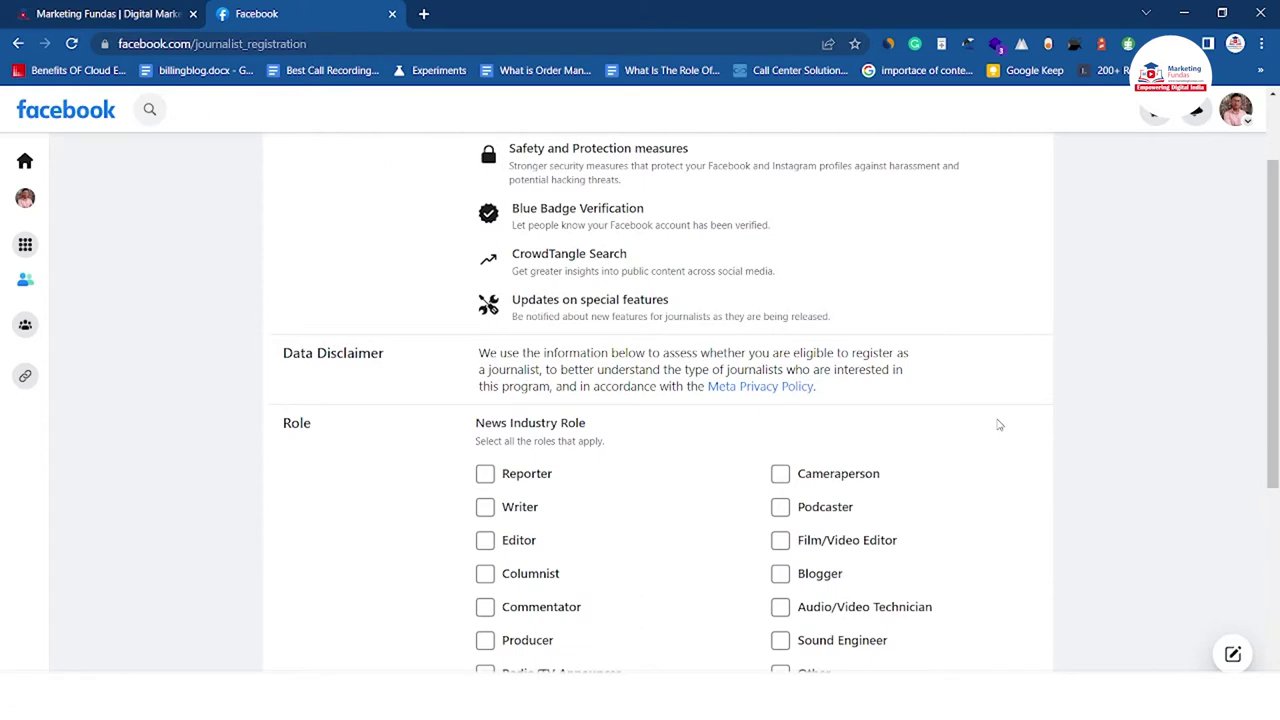
pyautogui.scroll(-2, 998, 425)
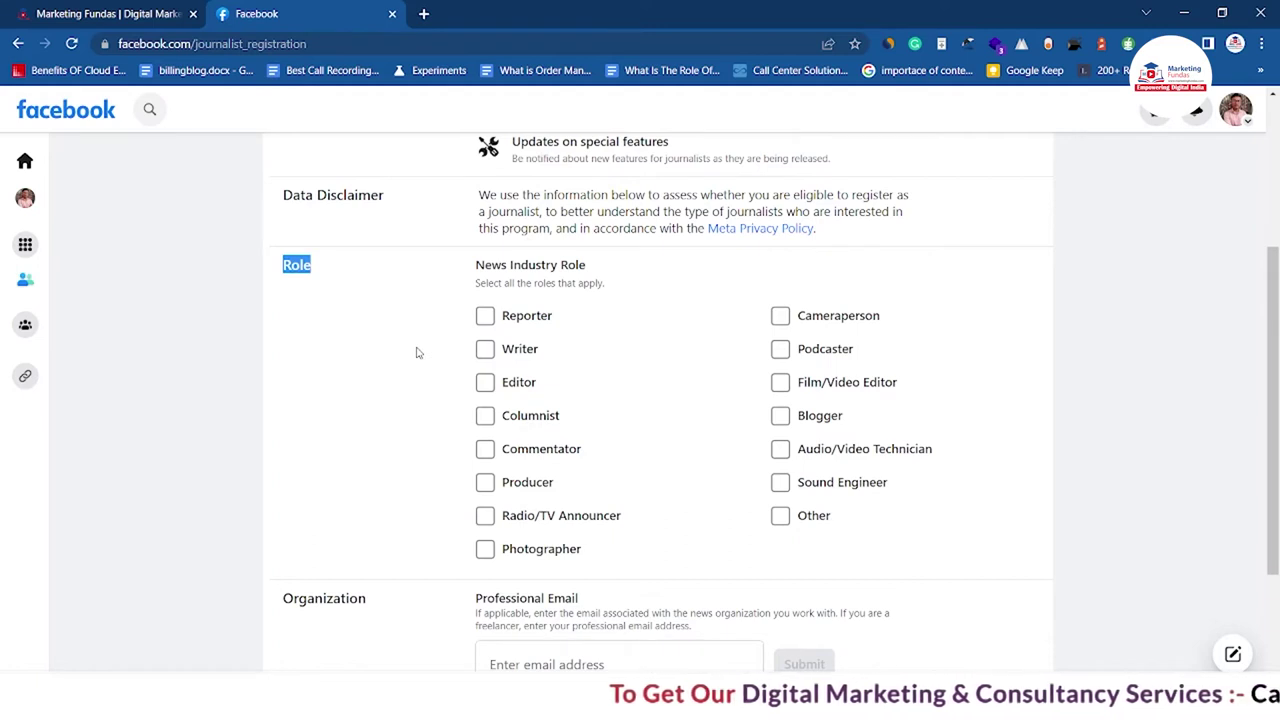
pyautogui.click(643, 346)
pyautogui.click(781, 416)
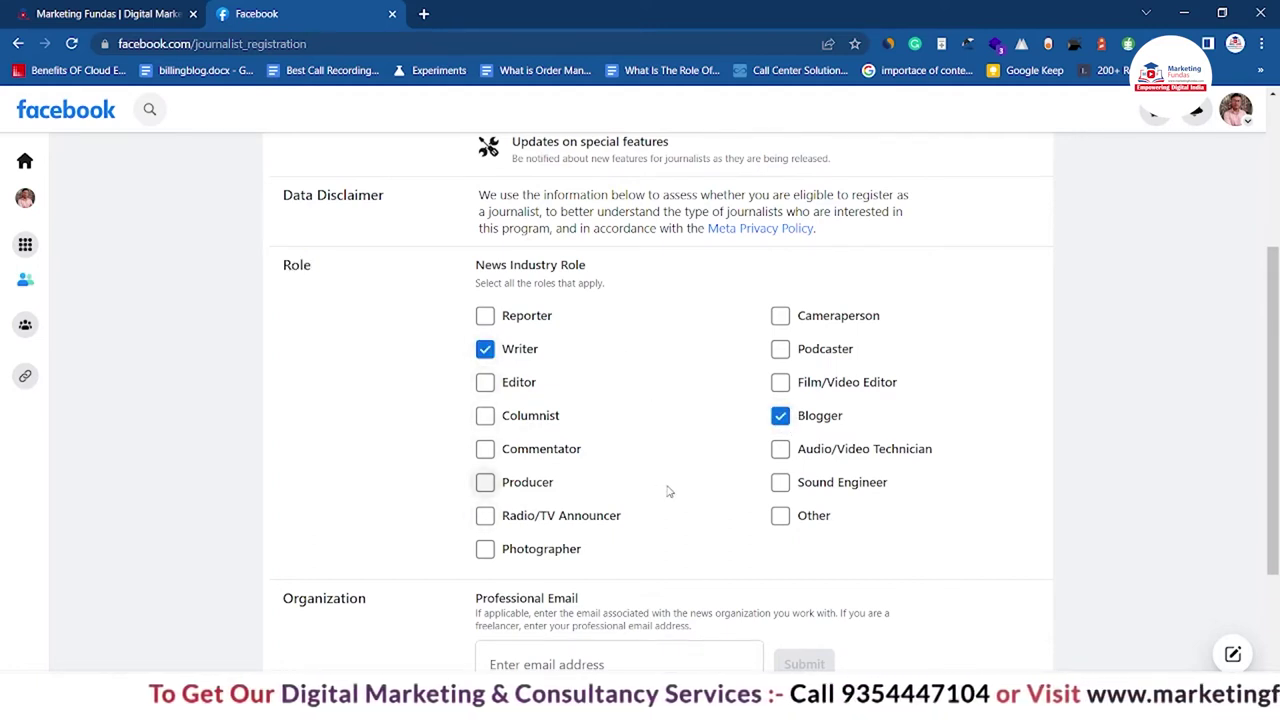
pyautogui.click(780, 517)
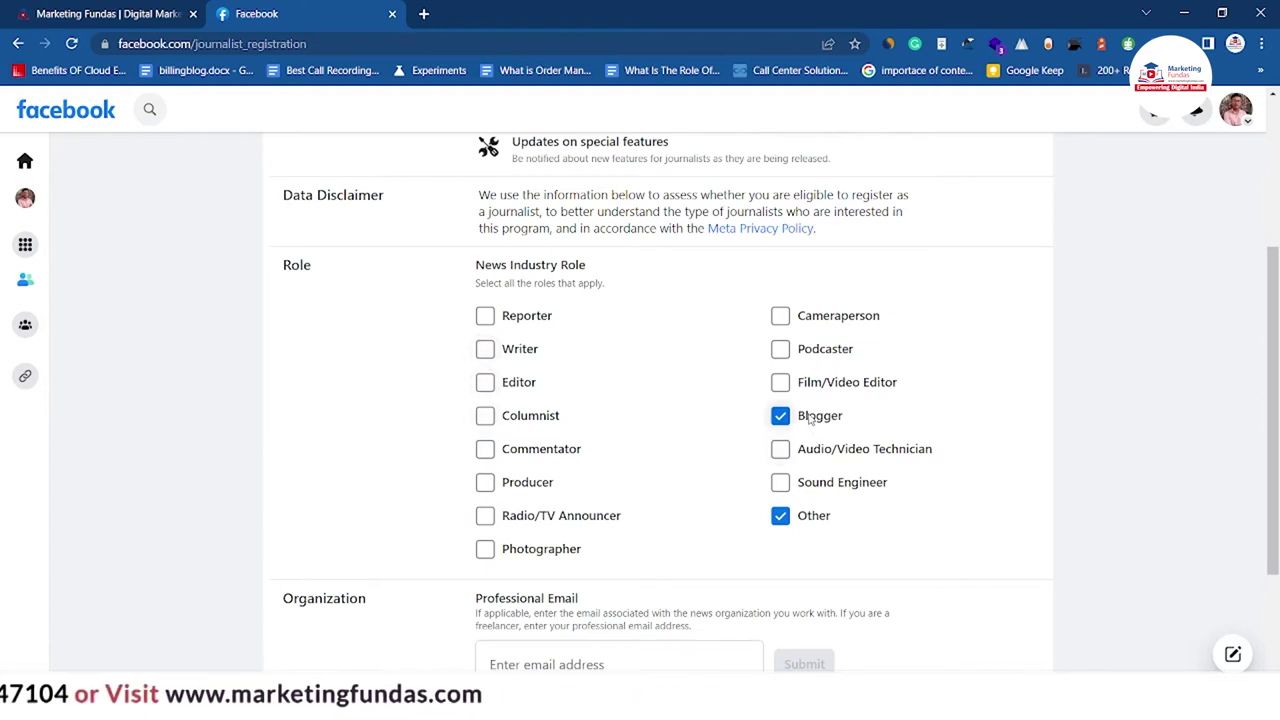
# - Enter the professional email address in the Organization section and submit it
pyautogui.scroll(-2, 848, 422)
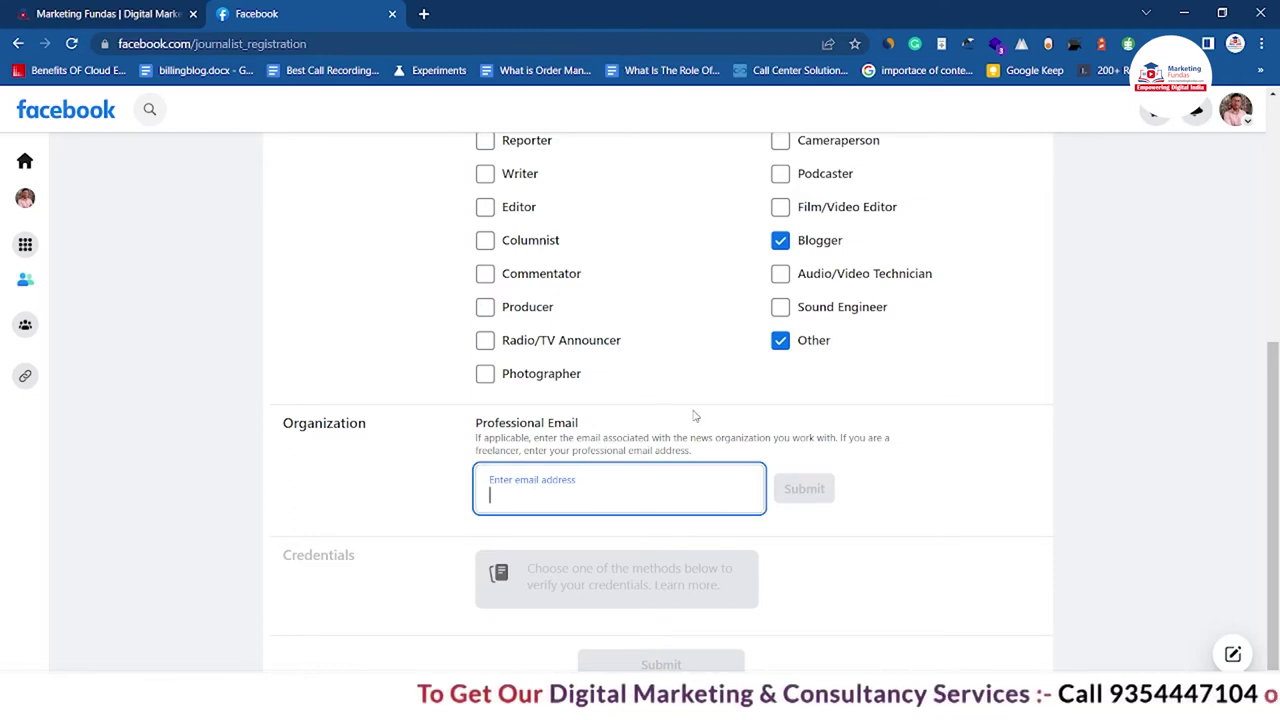
pyautogui.moveTo(690, 437); pyautogui.dragTo(772, 437)
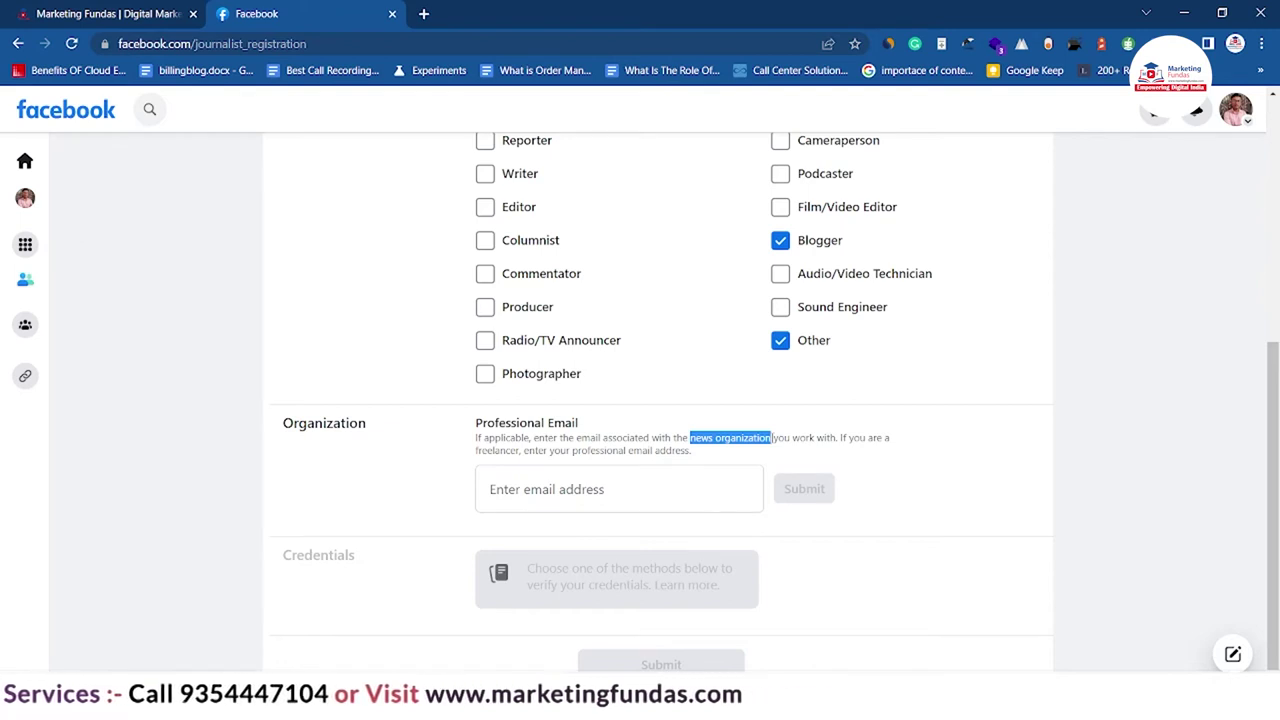
pyautogui.click(624, 478)
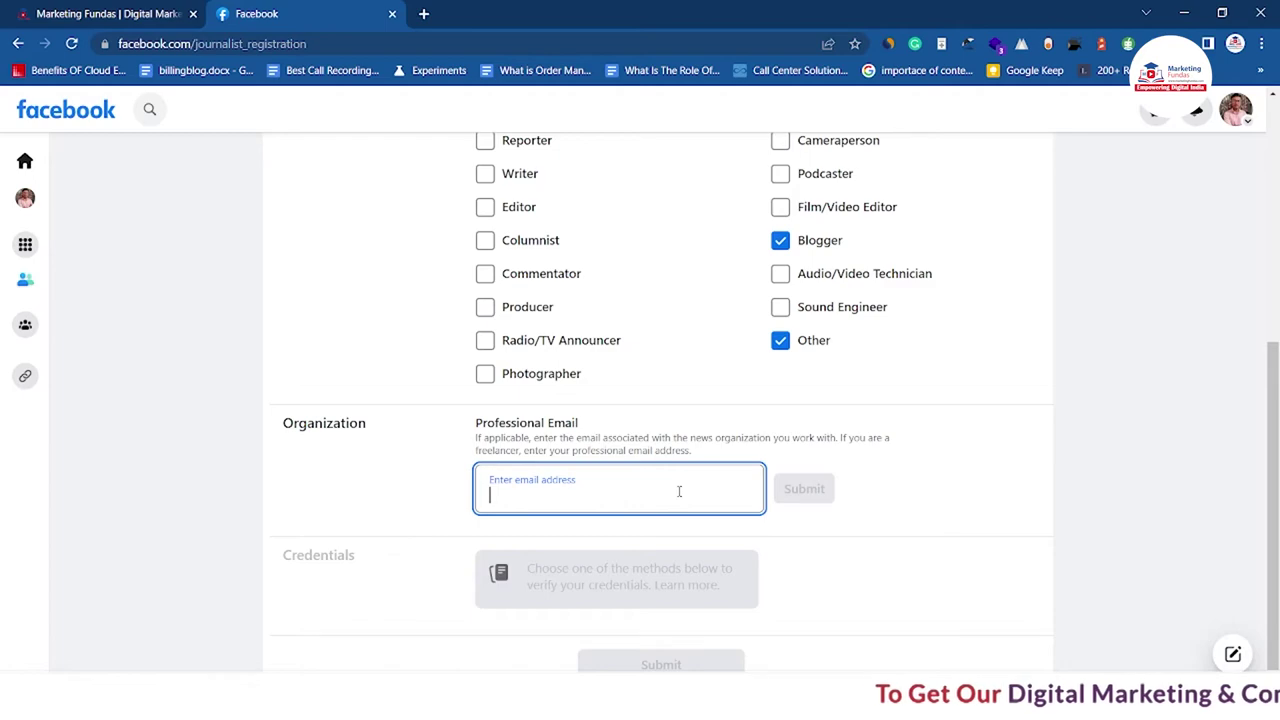
pyautogui.scroll(3, 679, 491)
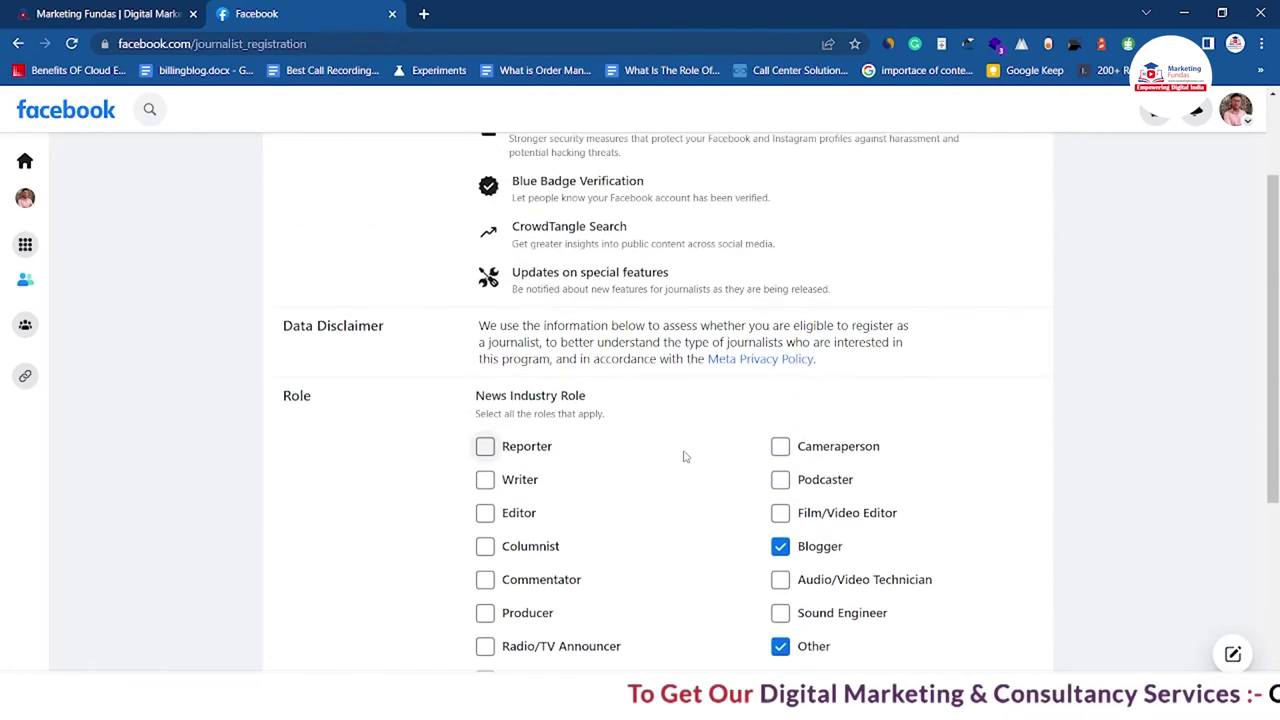
pyautogui.scroll(-3, 684, 457)
pyautogui.scroll(2, 684, 457)
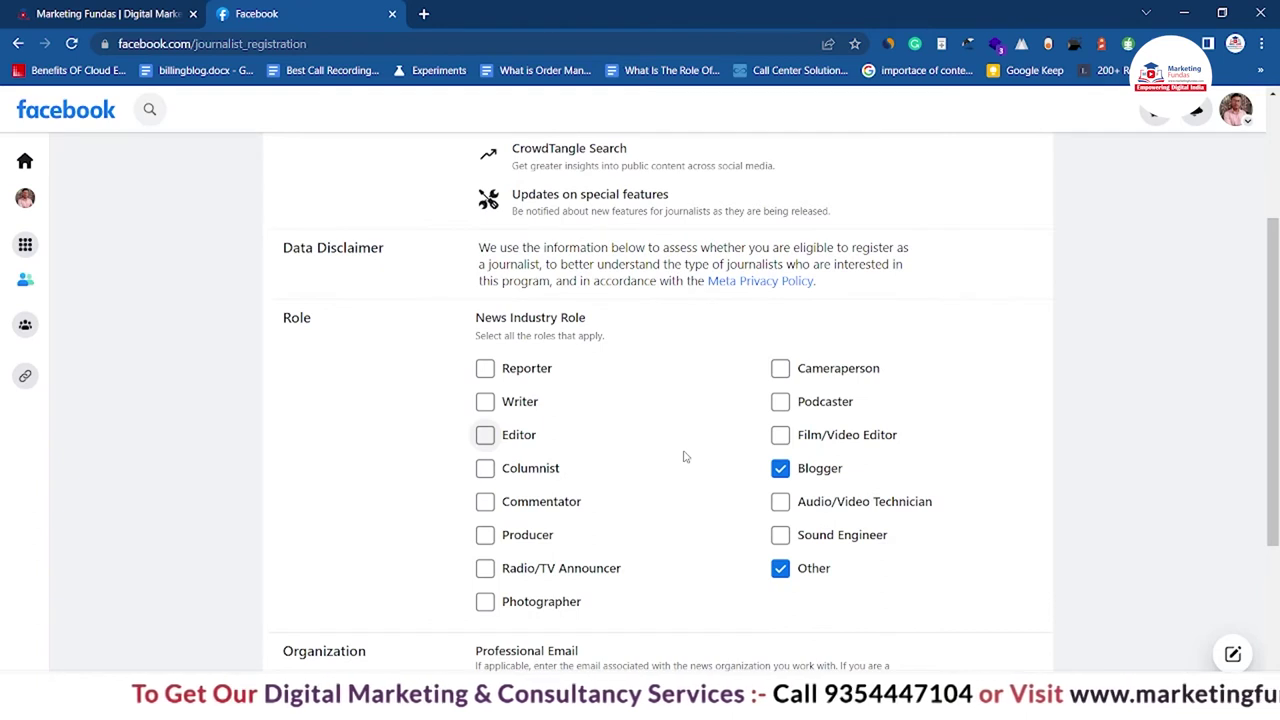
pyautogui.scroll(-2, 684, 457)
pyautogui.scroll(-1, 684, 457)
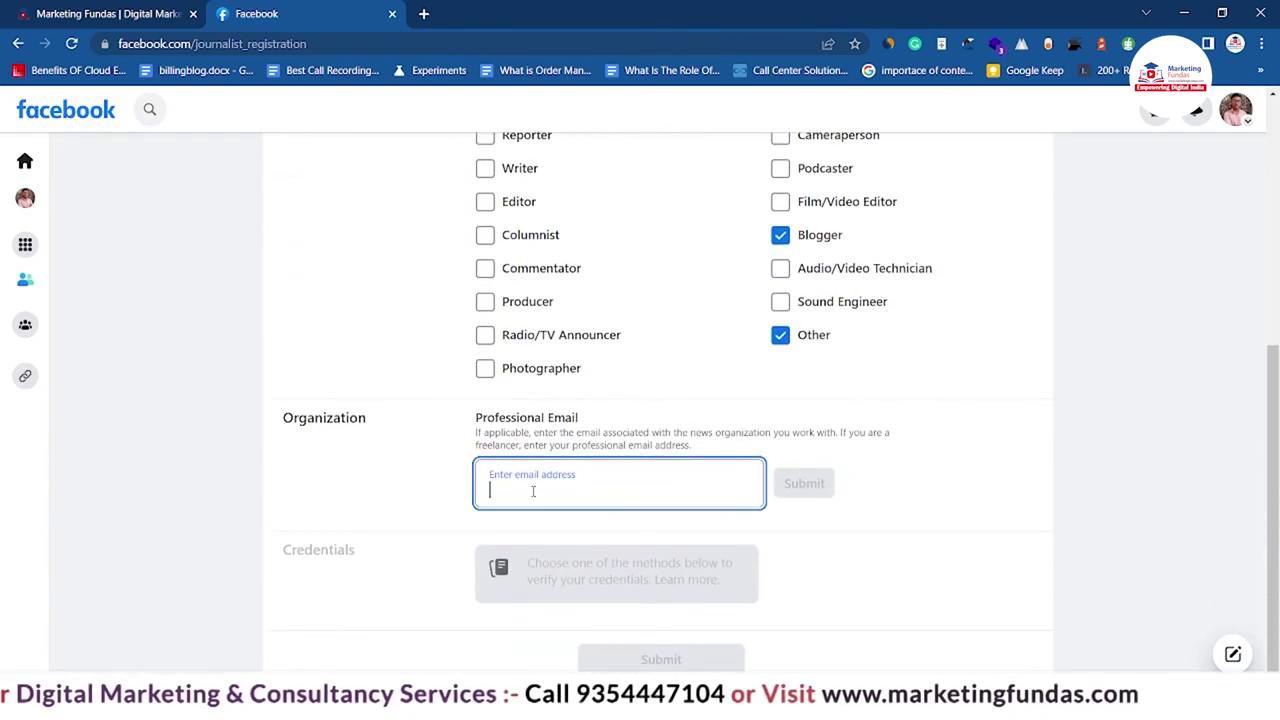
pyautogui.click(541, 496)
pyautogui.click(687, 531)
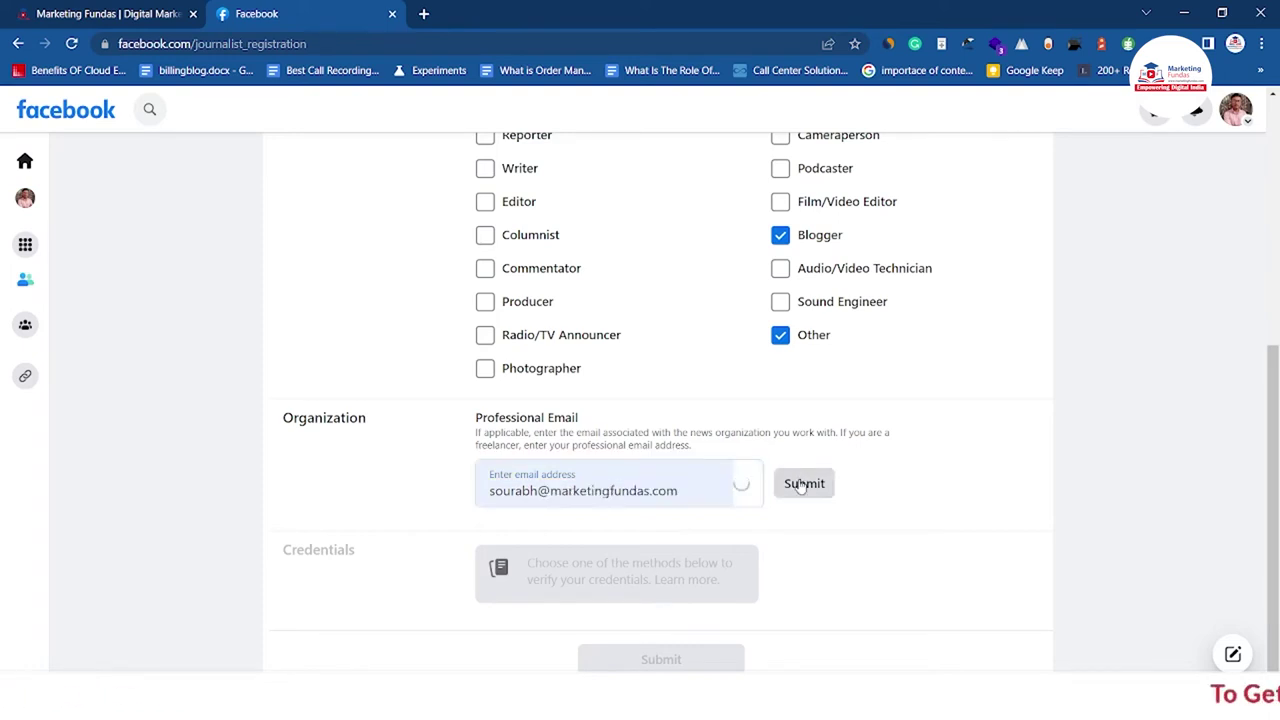
# - Search the web for "new york time" and open The New York Times' lead live story about the deadly night in Seoul
pyautogui.scroll(-2, 760, 457)
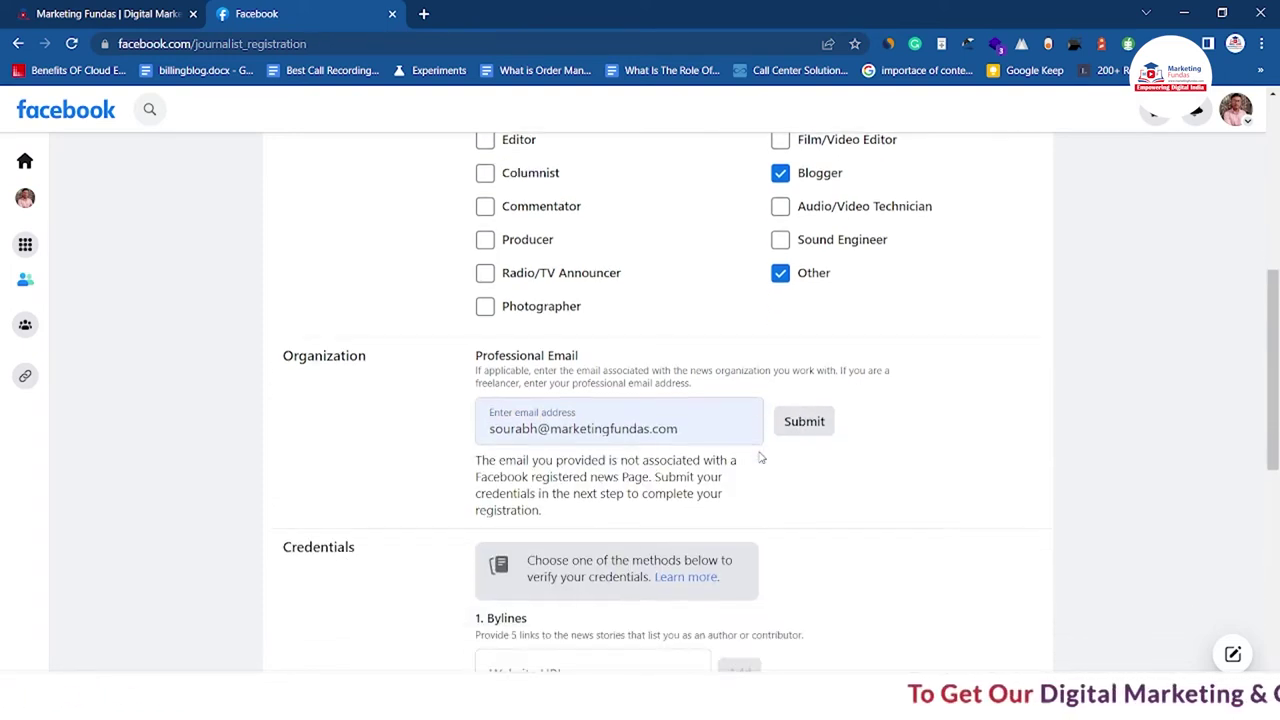
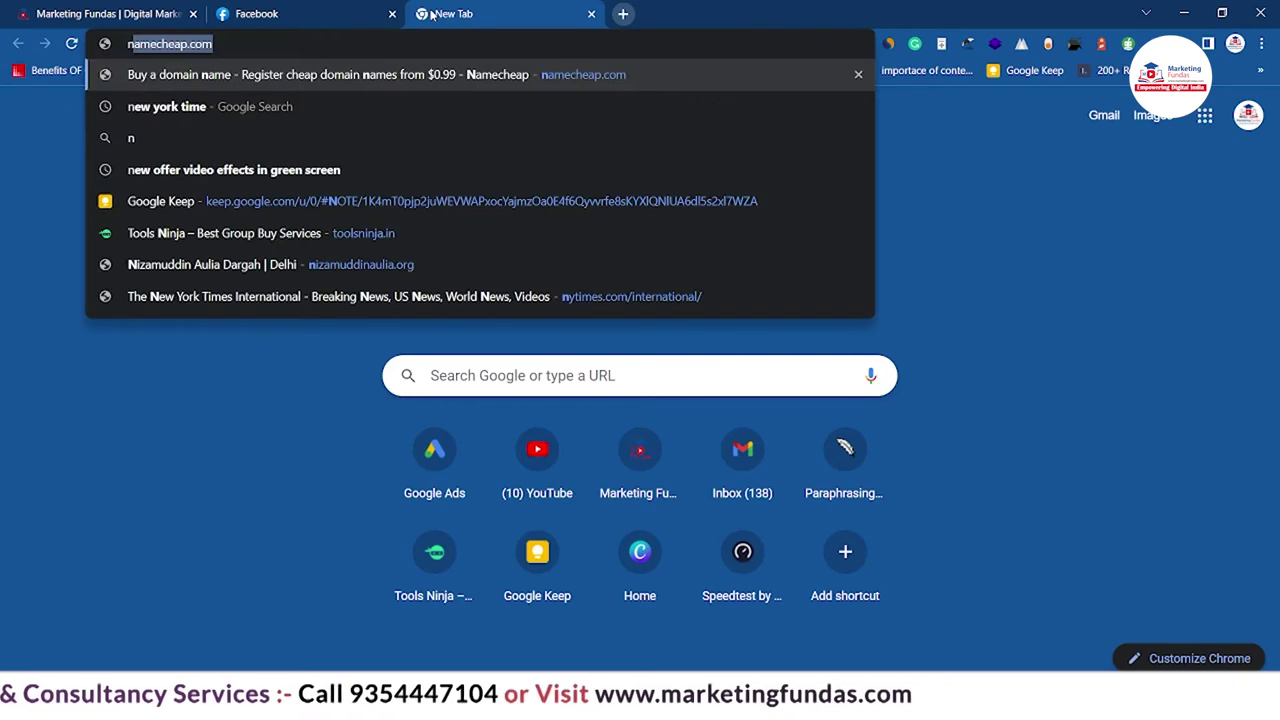
pyautogui.press('Down')
pyautogui.press('Return')
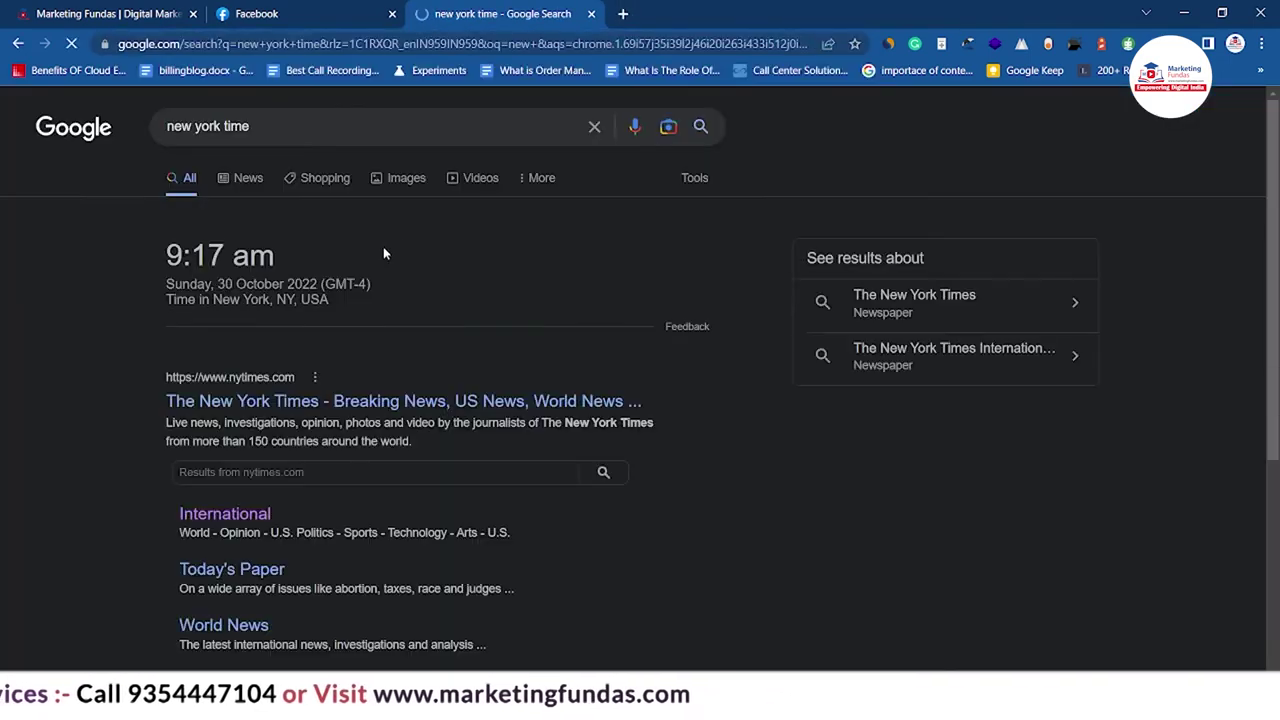
pyautogui.scroll(-3, 383, 300)
pyautogui.click(257, 357)
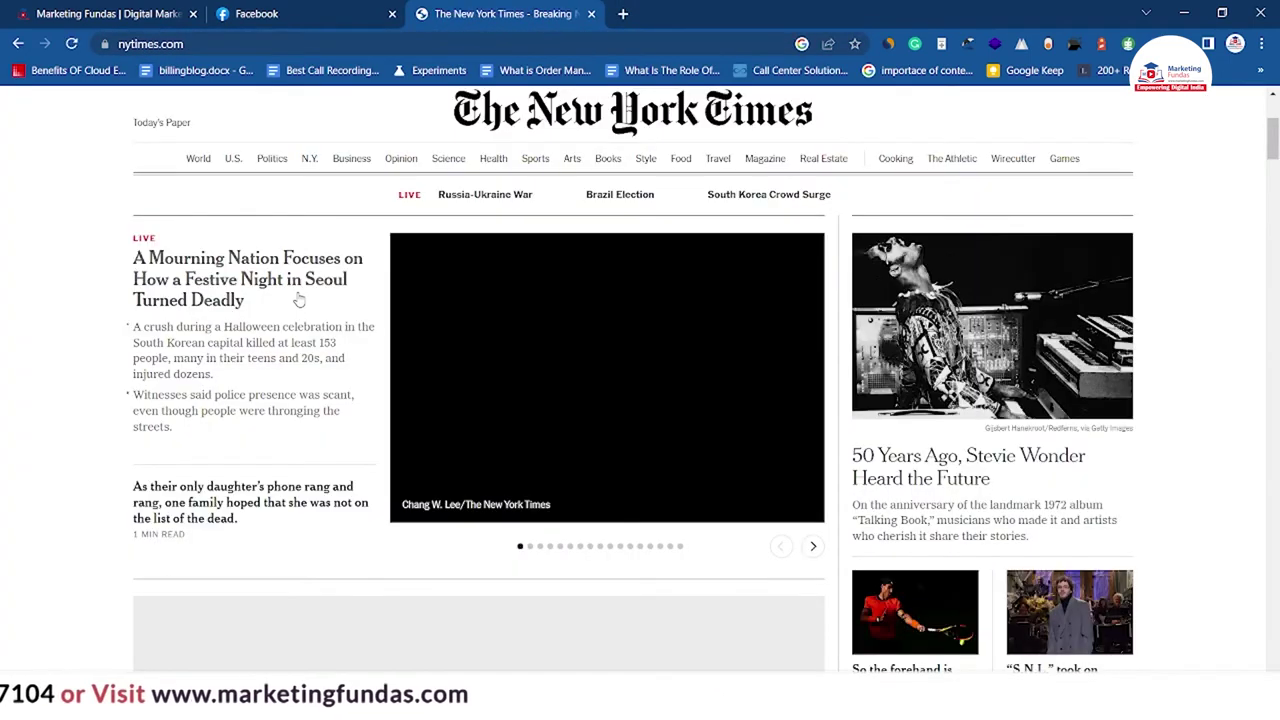
pyautogui.click(300, 300)
pyautogui.click(257, 13)
pyautogui.click(536, 300)
pyautogui.write('https://www.nytimes.com/live/2022/10/29/world/south-korea-stampede-itaewon')
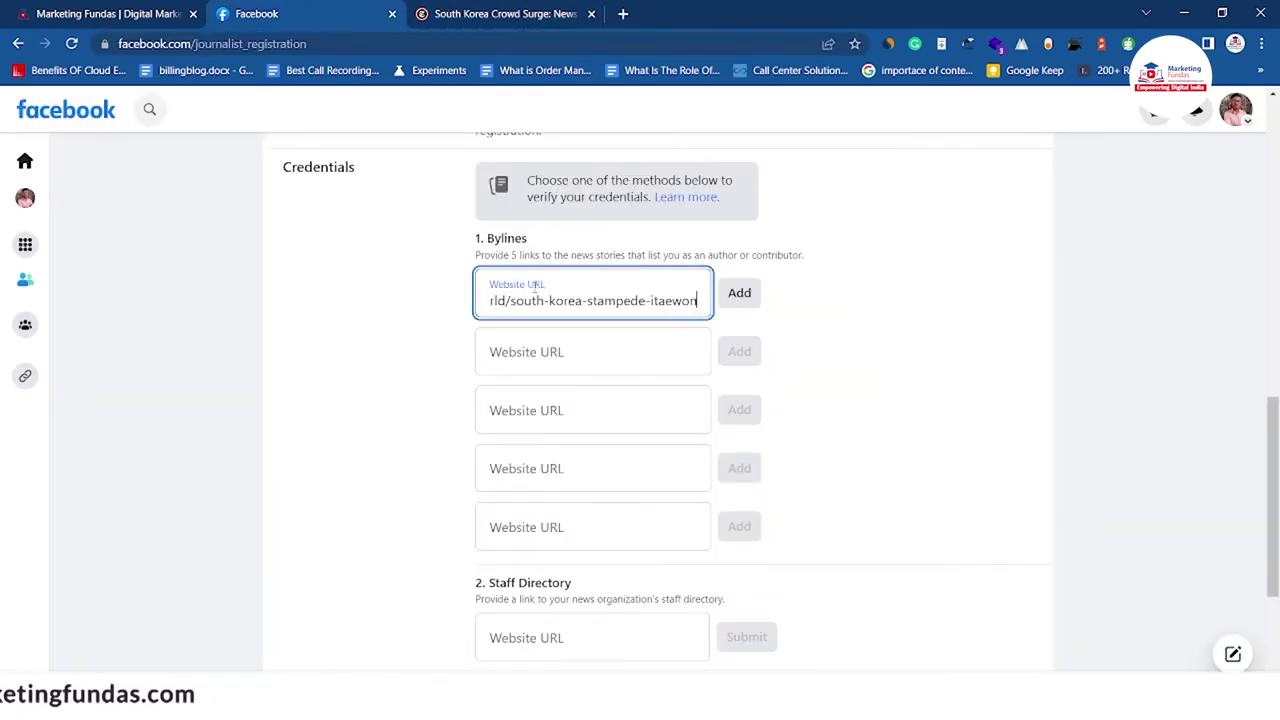
pyautogui.click(740, 294)
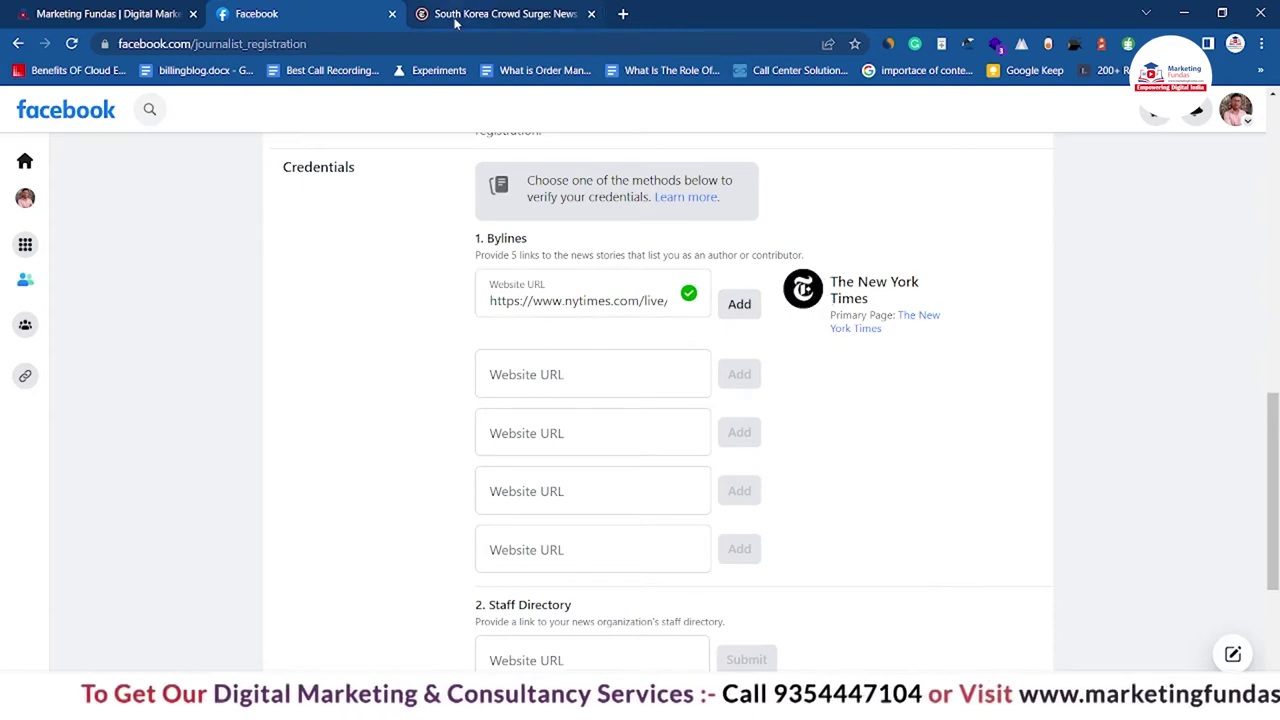
# - Open Bloomberg's Asia edition in a new browser tab and open the article "China Boosted Aid to New Pacific Allies But Cut Total for Region"
pyautogui.click(623, 14)
pyautogui.write('bloo')
pyautogui.click(157, 108)
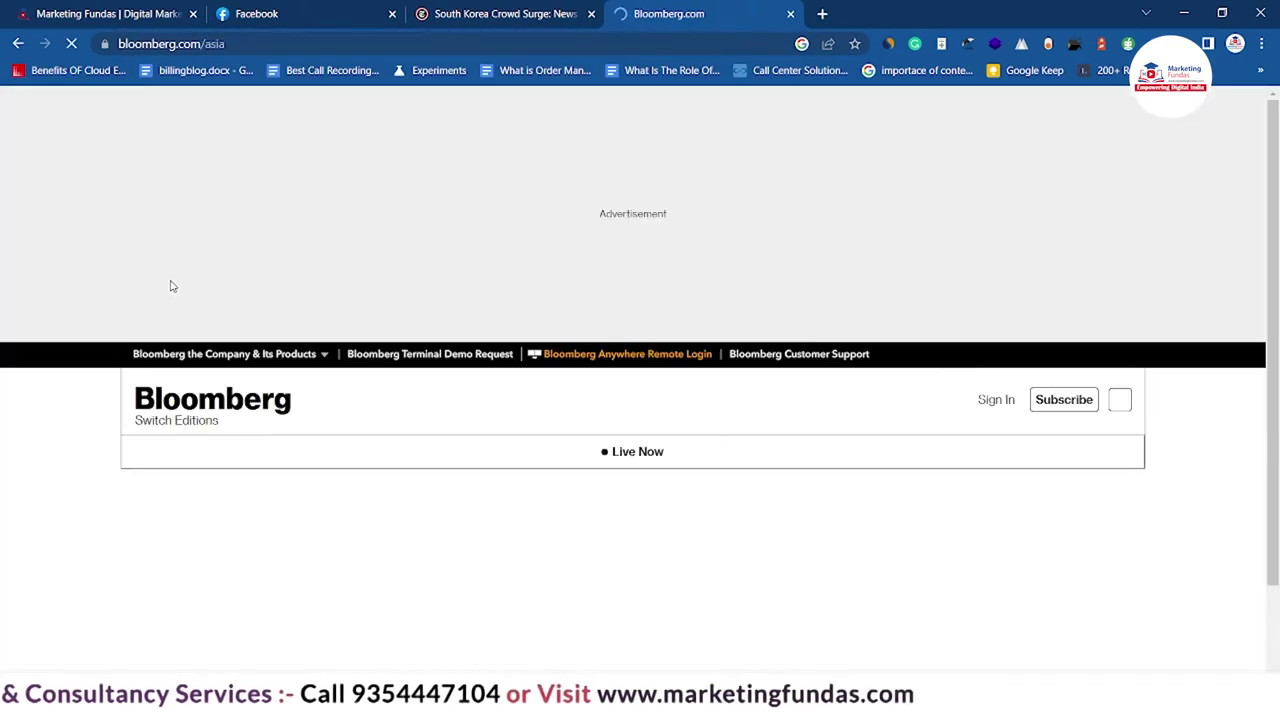
pyautogui.scroll(-5, 171, 286)
pyautogui.click(180, 420)
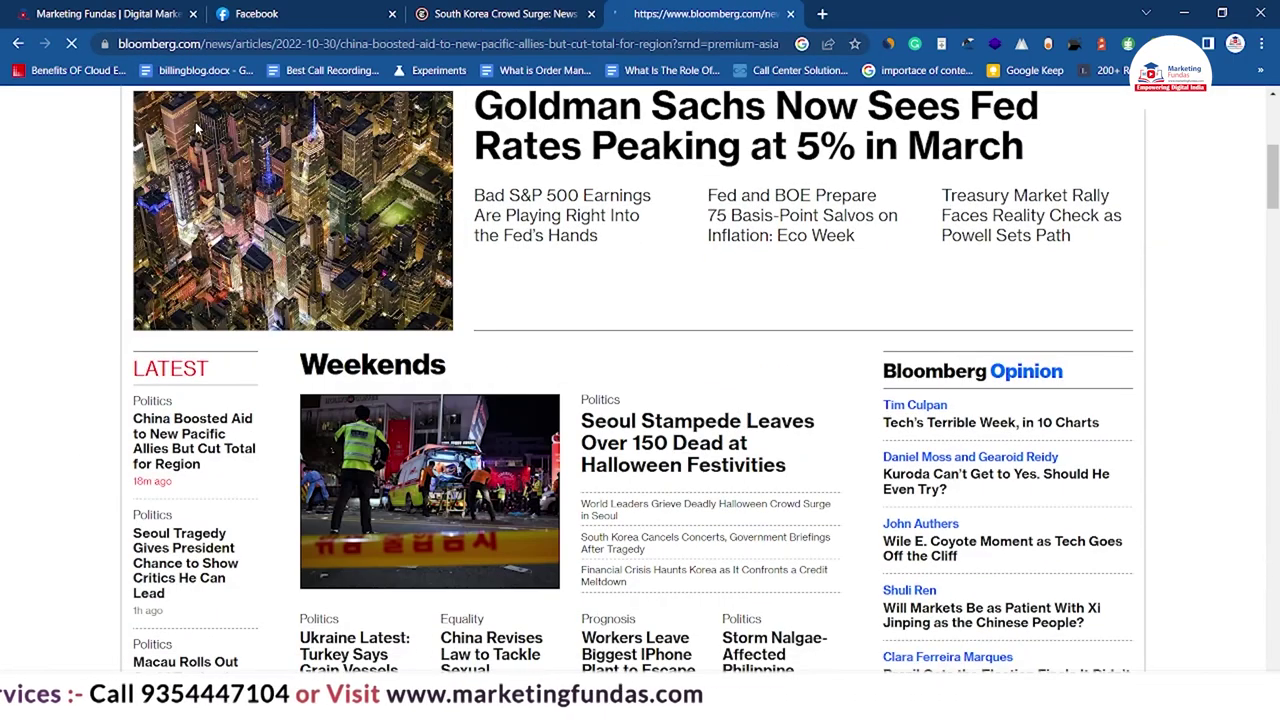
# - Copy the Bloomberg article's web address and add it as the second byline link in the Facebook registration form
pyautogui.click(219, 47)
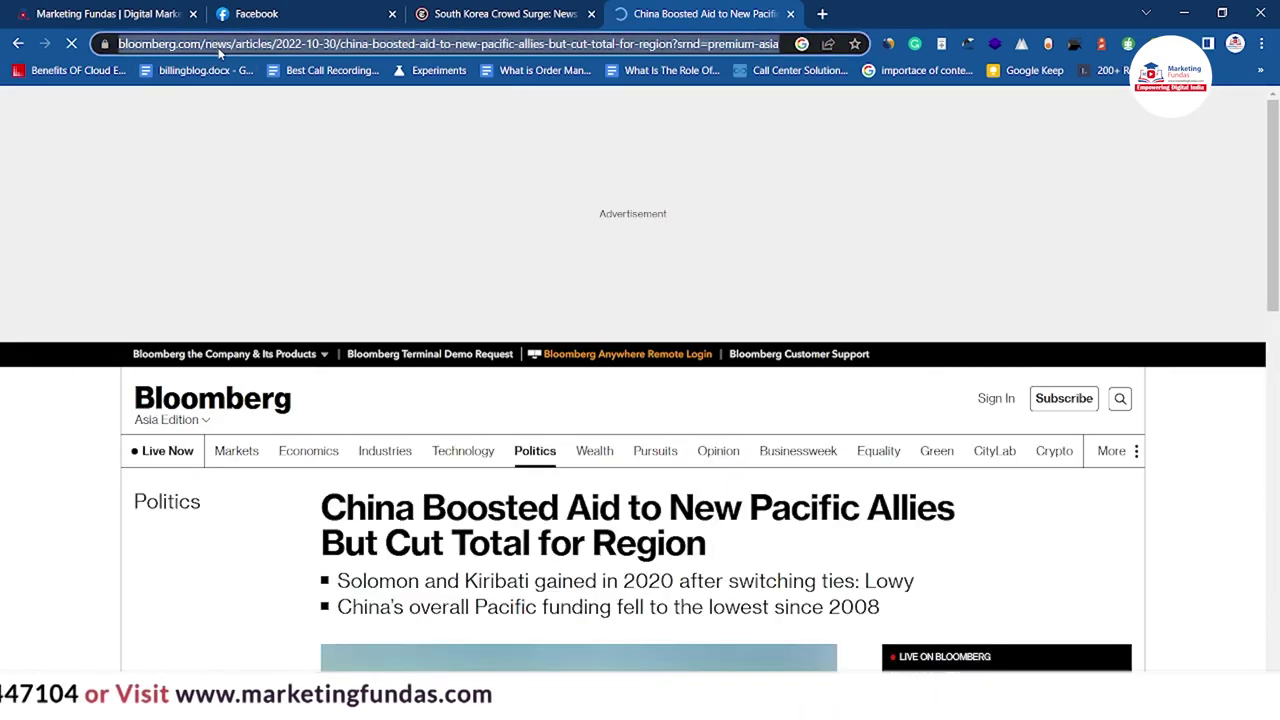
pyautogui.click(338, 10)
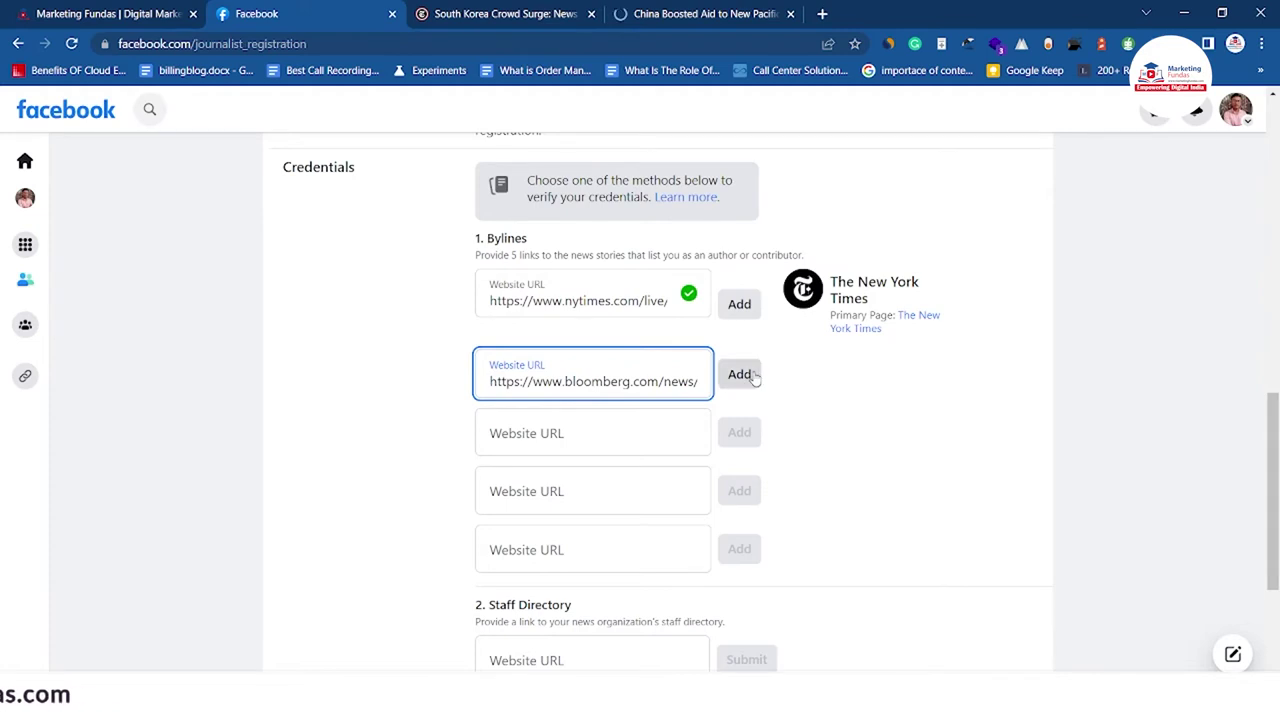
pyautogui.click(741, 374)
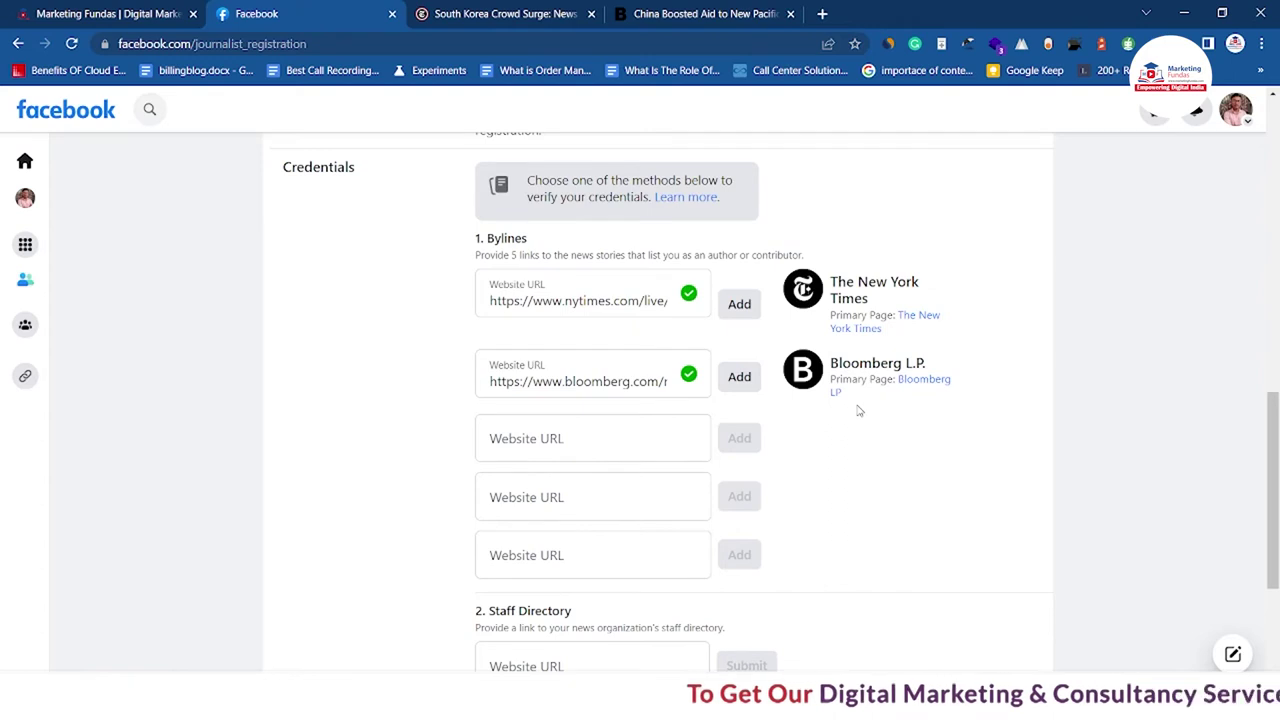
pyautogui.scroll(-1, 537, 294)
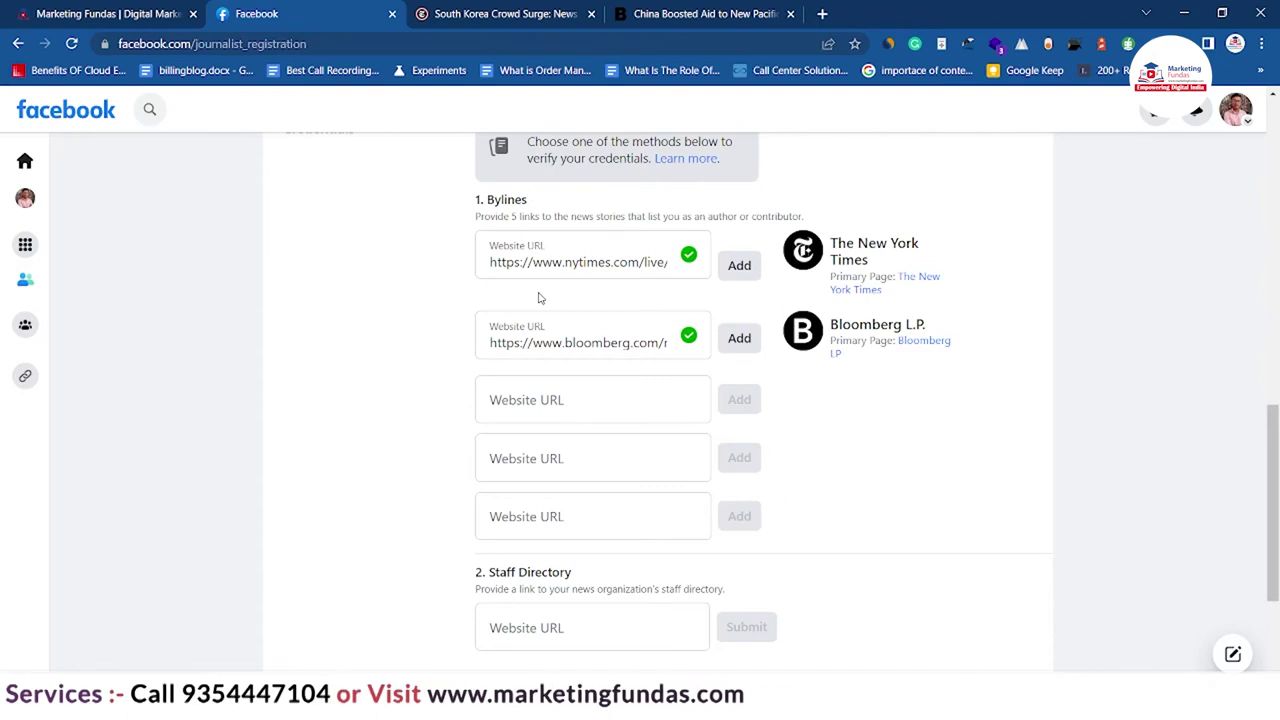
pyautogui.scroll(-1, 538, 297)
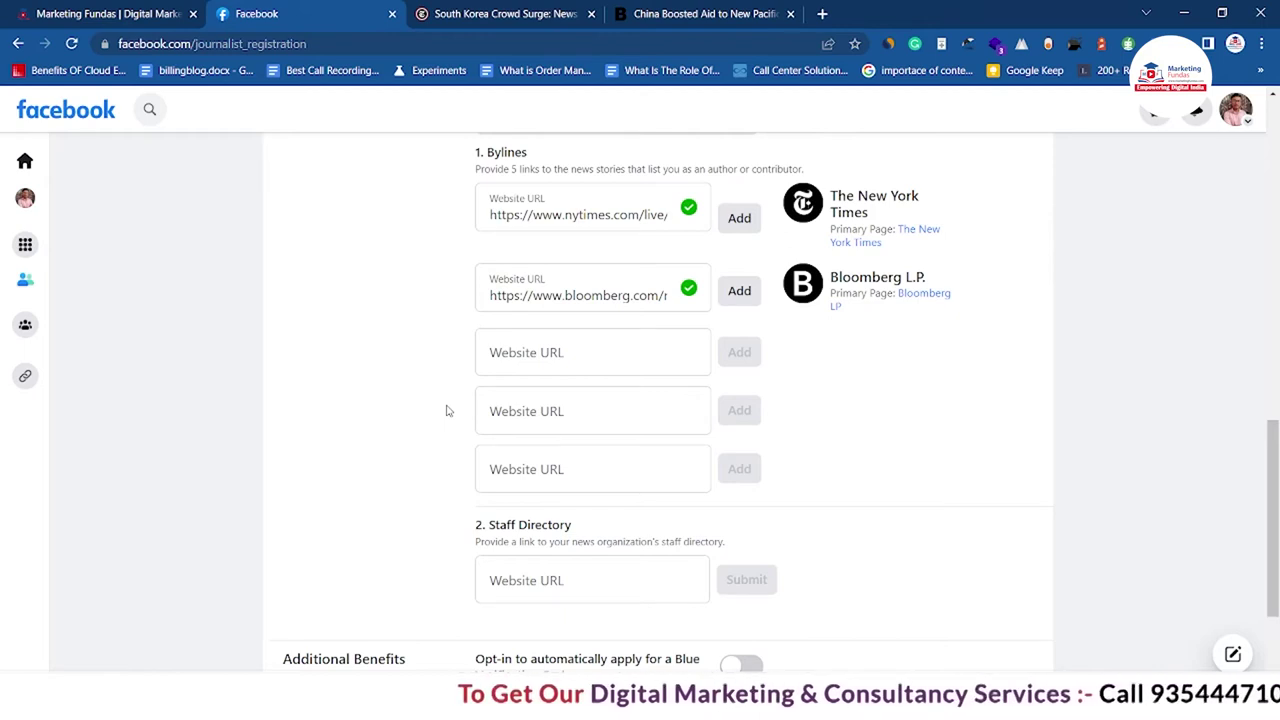
pyautogui.scroll(-2, 447, 410)
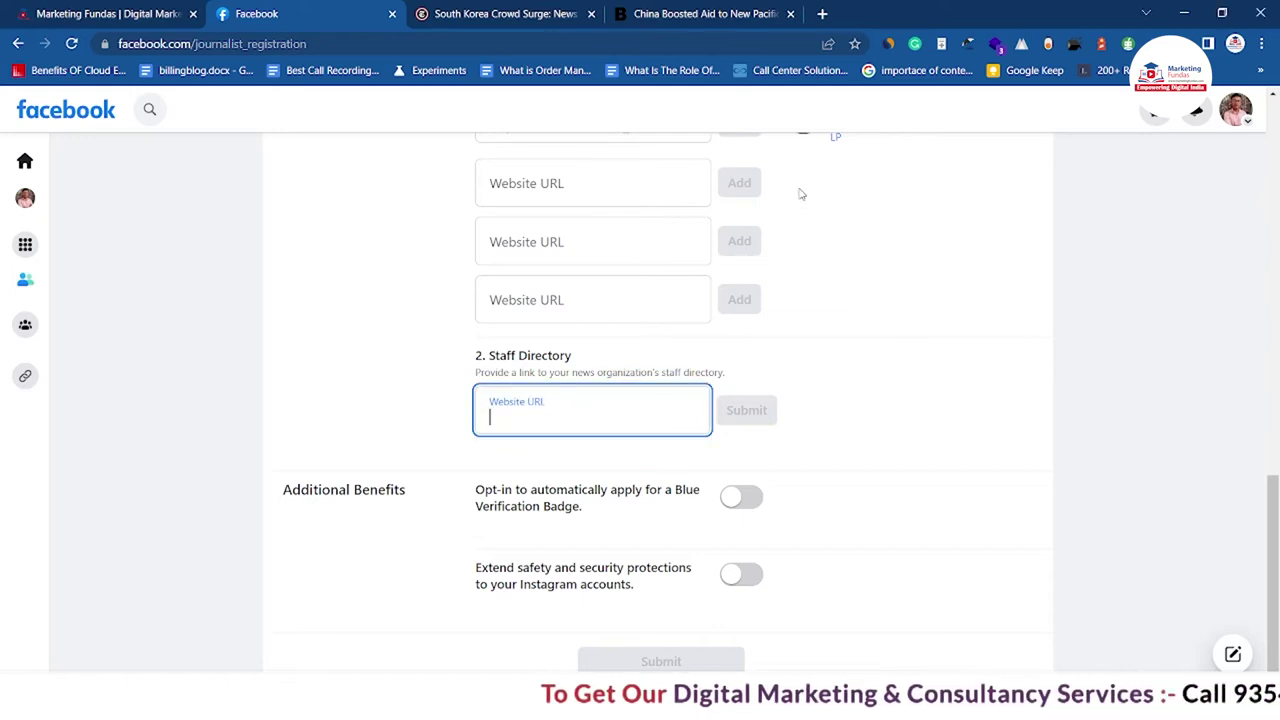
pyautogui.click(822, 13)
pyautogui.click(147, 10)
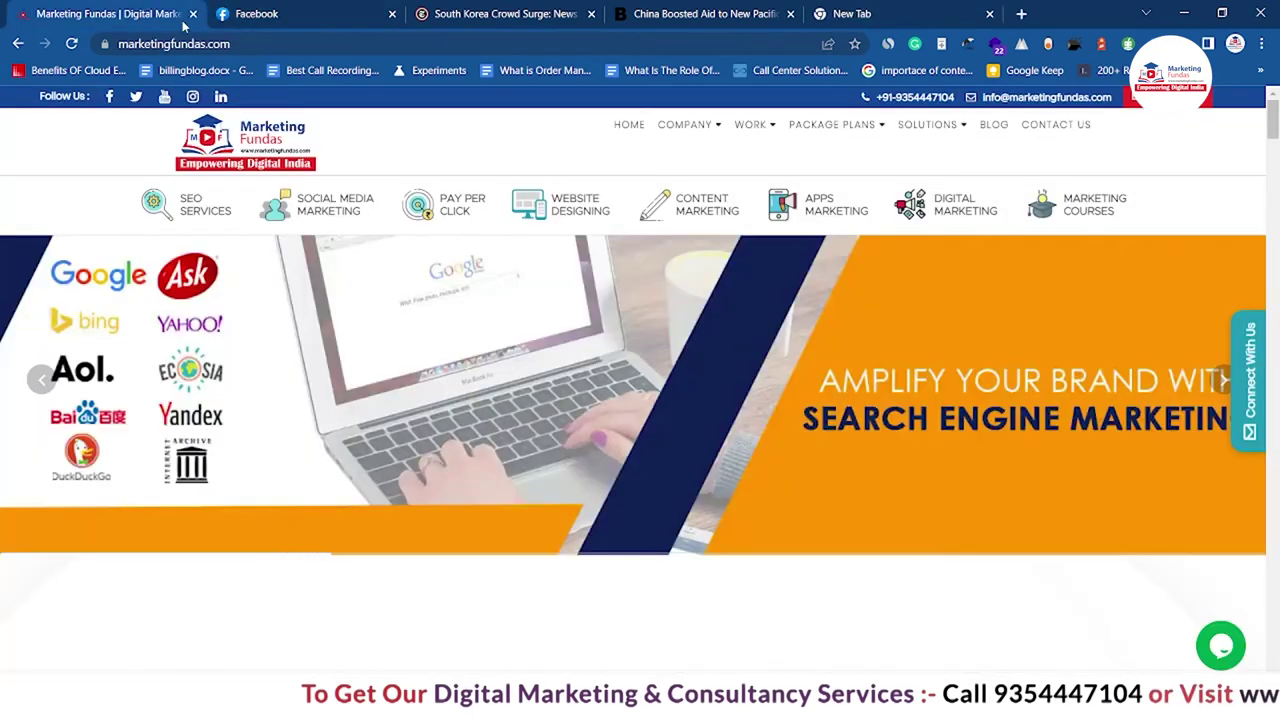
pyautogui.hotkey('ctrl', 'l')
pyautogui.hotkey('ctrl', 'c')
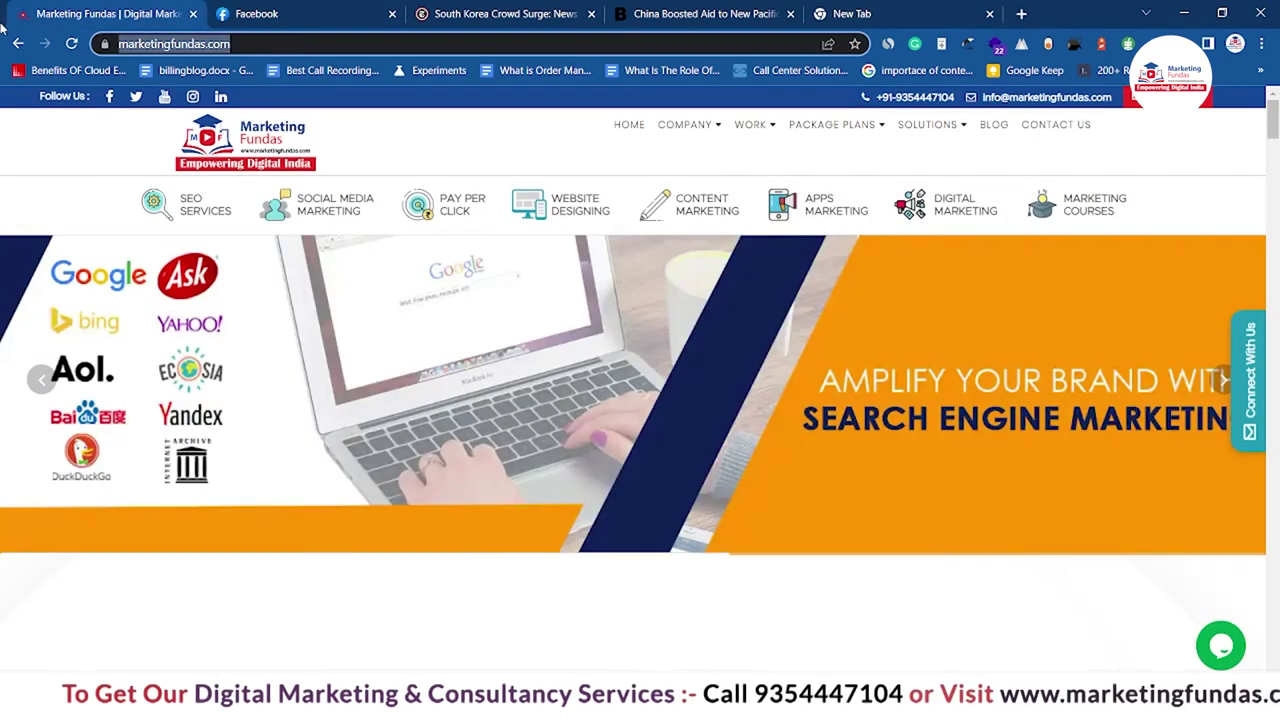
pyautogui.hotkey('ctrl', 'Tab')
pyautogui.hotkey('ctrl', 'v')
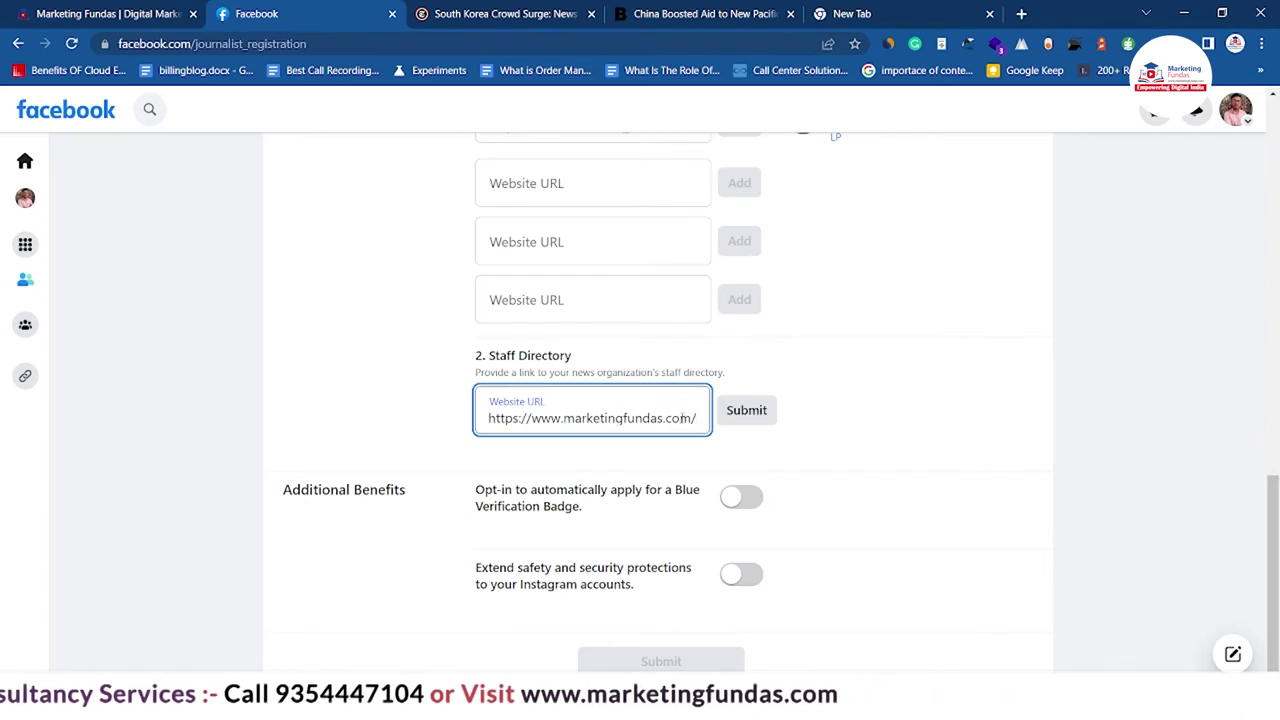
pyautogui.hotkey('ctrl', 'a')
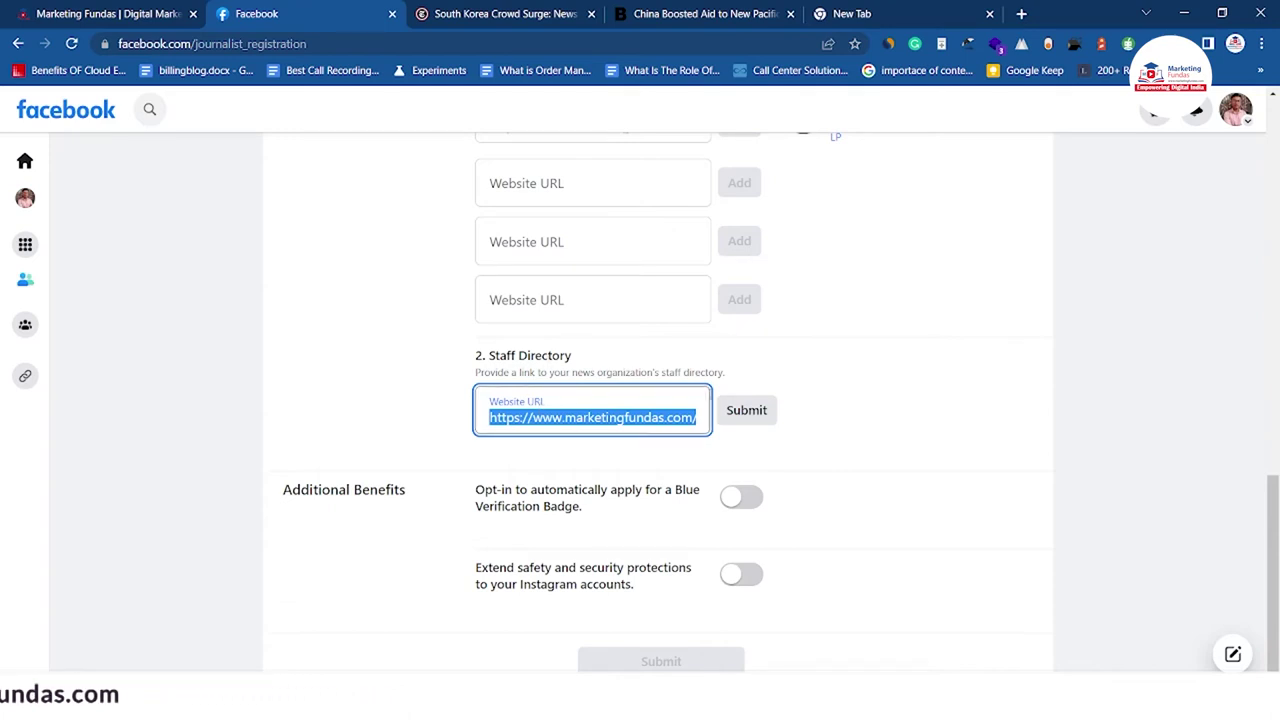
pyautogui.click(745, 411)
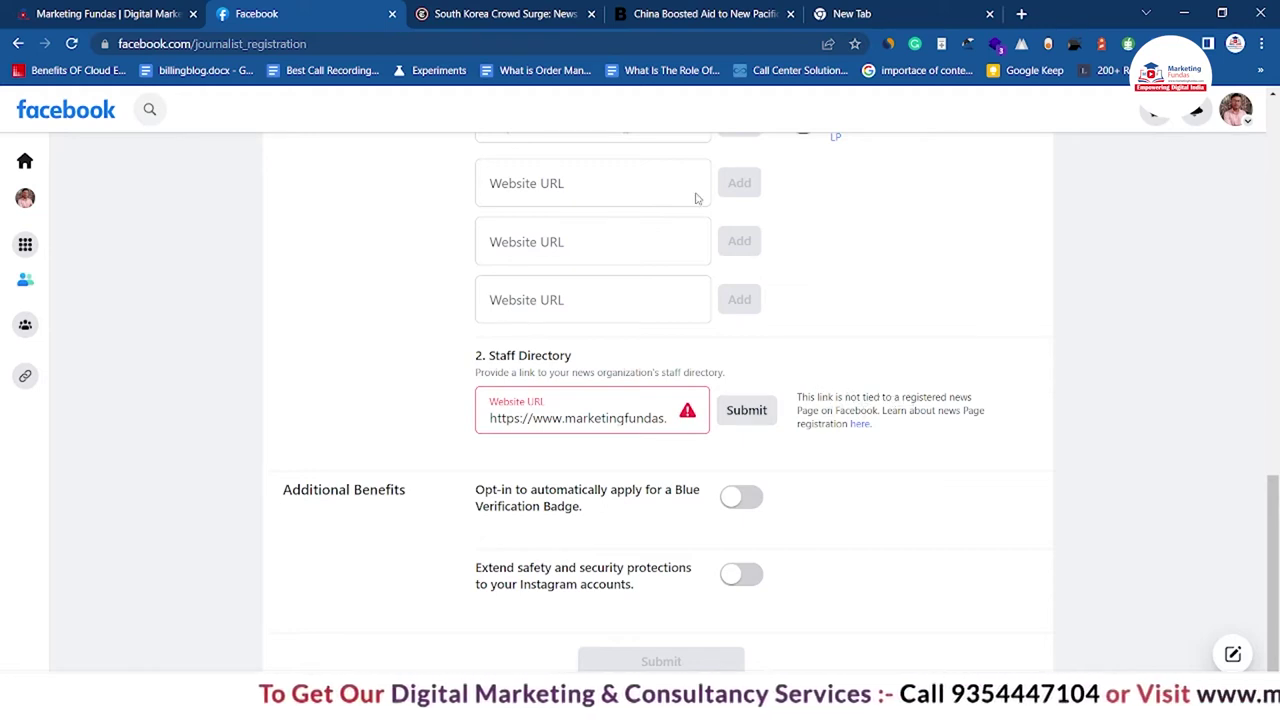
pyautogui.click(475, 7)
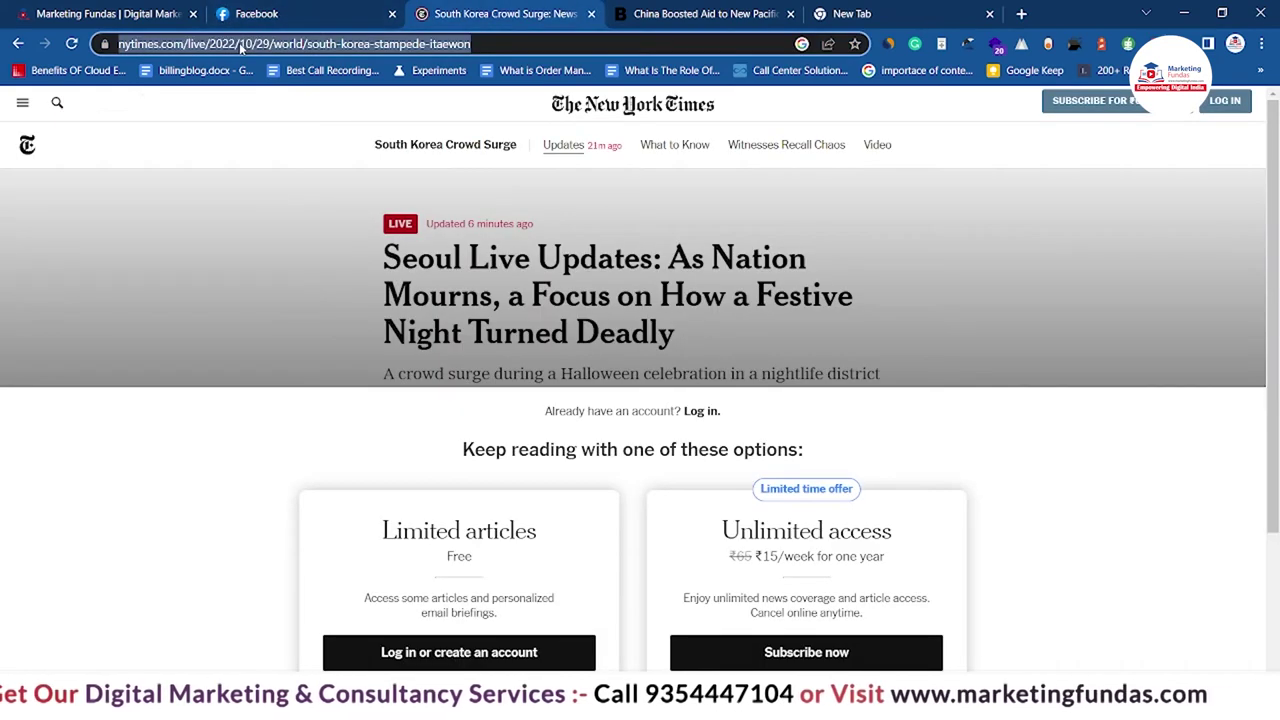
pyautogui.click(228, 44)
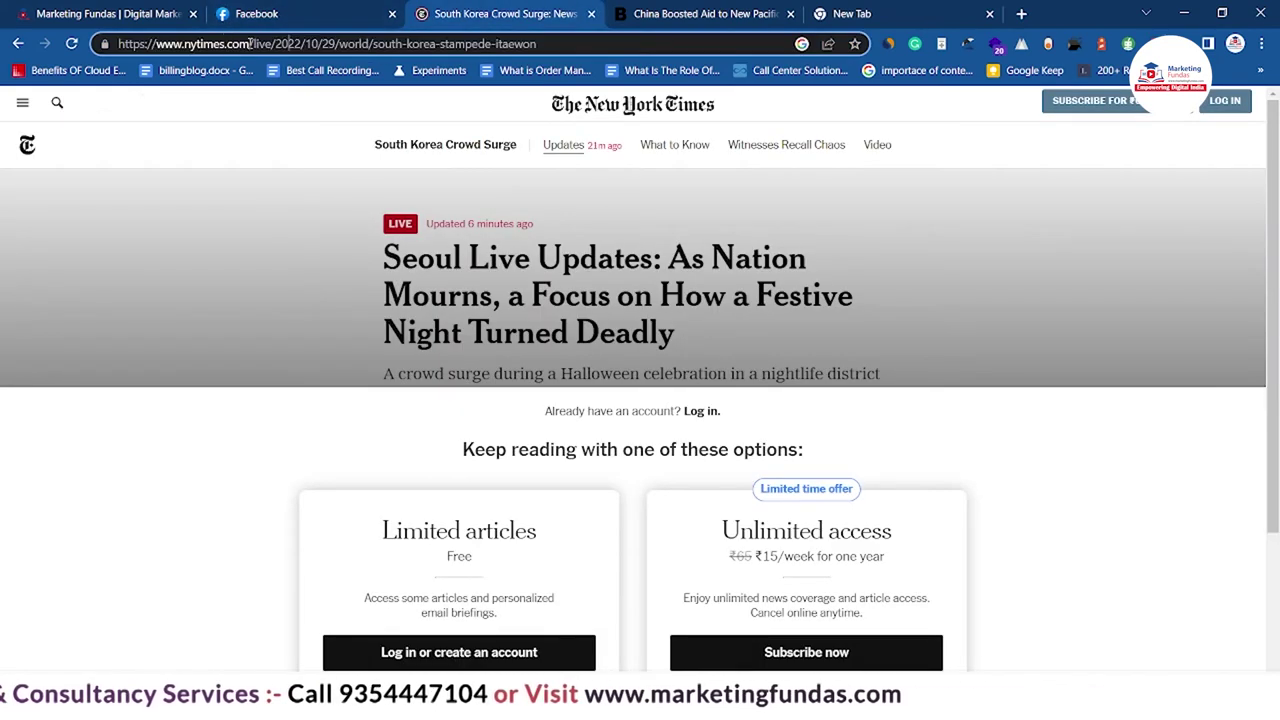
pyautogui.hotkey('ctrl', 'c')
pyautogui.click(256, 13)
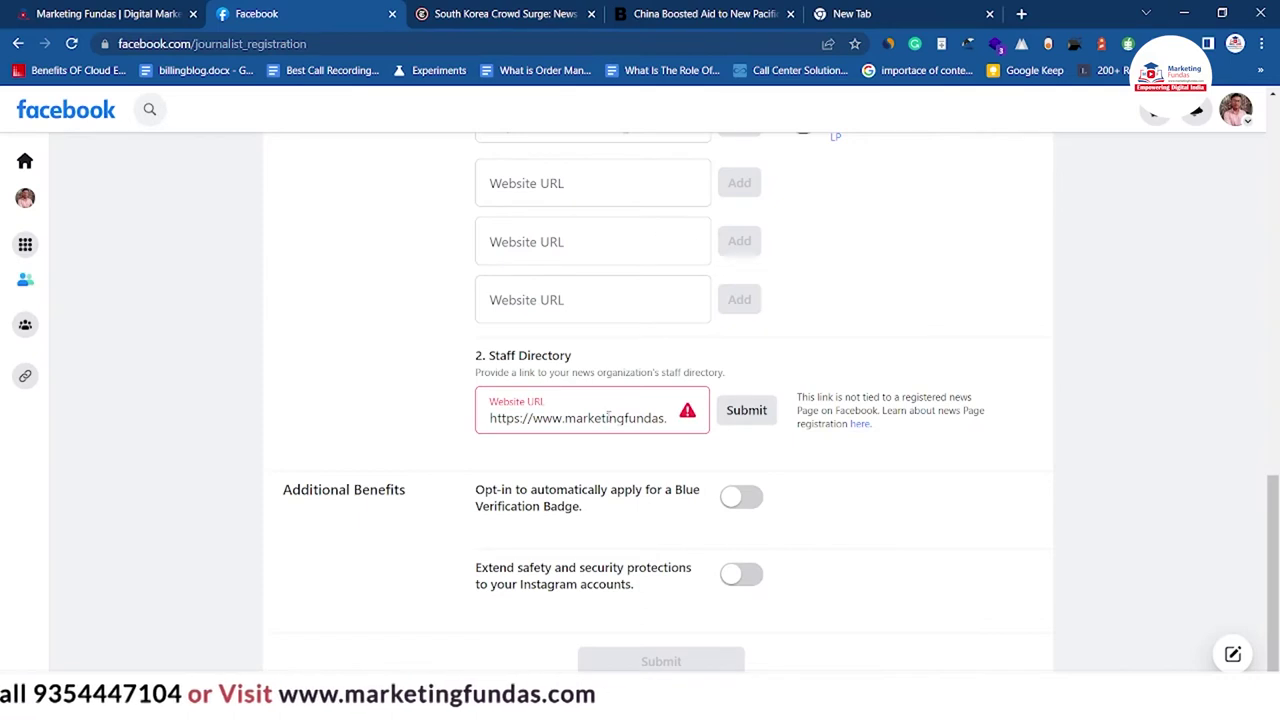
pyautogui.click(608, 418)
pyautogui.hotkey('ctrl', 'v')
pyautogui.hotkey('ctrl', 'a')
pyautogui.hotkey('ctrl', 'v')
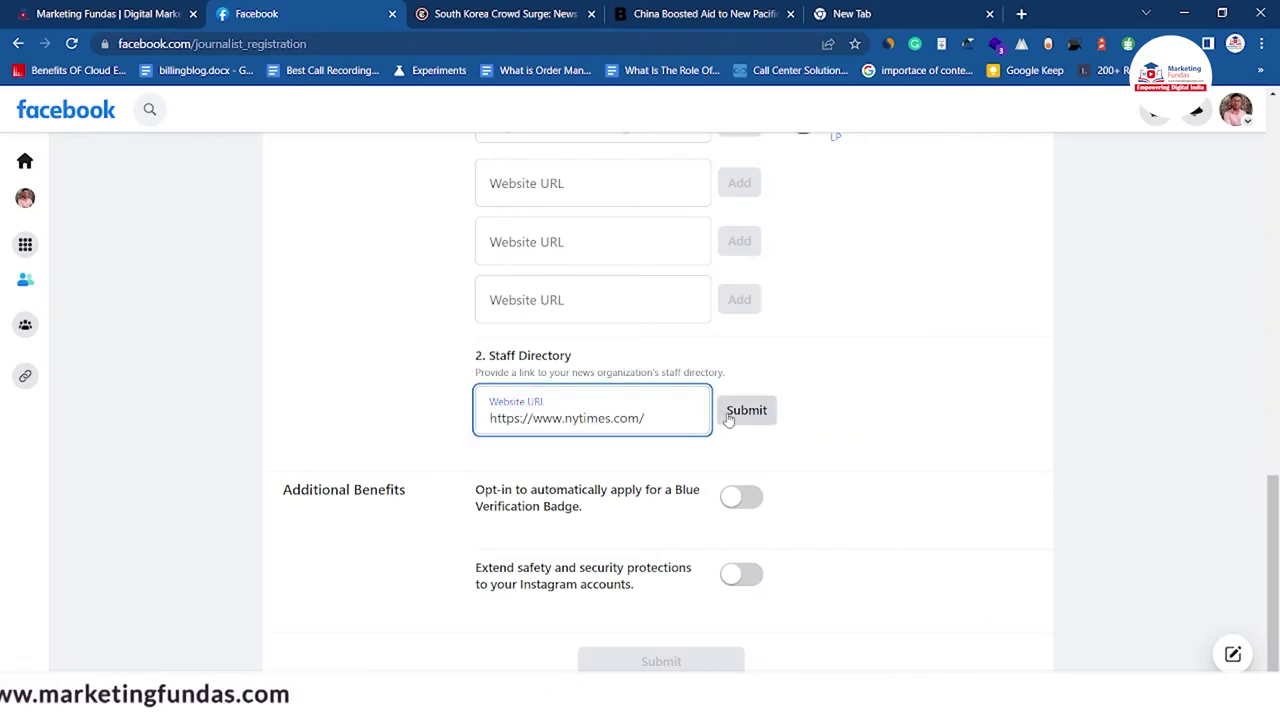
pyautogui.click(740, 412)
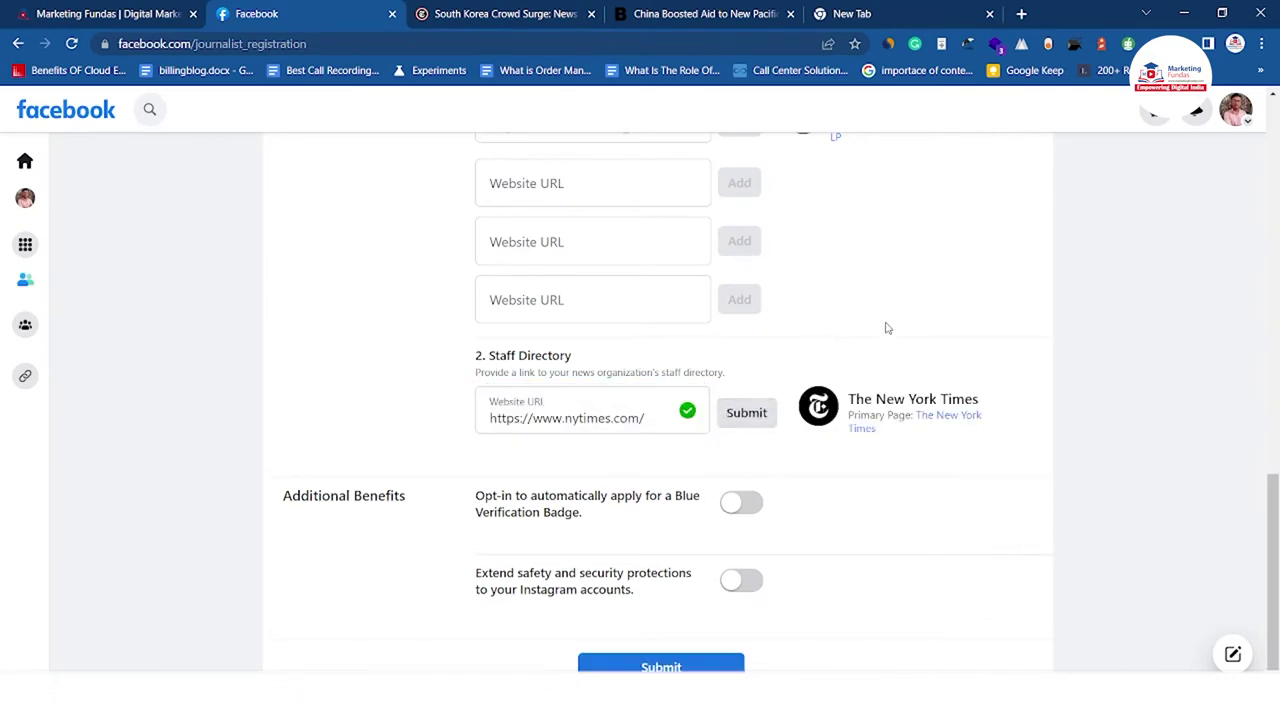
# - Turn on both Additional Benefits: automatic application for a Blue Verification Badge and extended safety and security protections for Instagram accounts
pyautogui.scroll(-1, 800, 360)
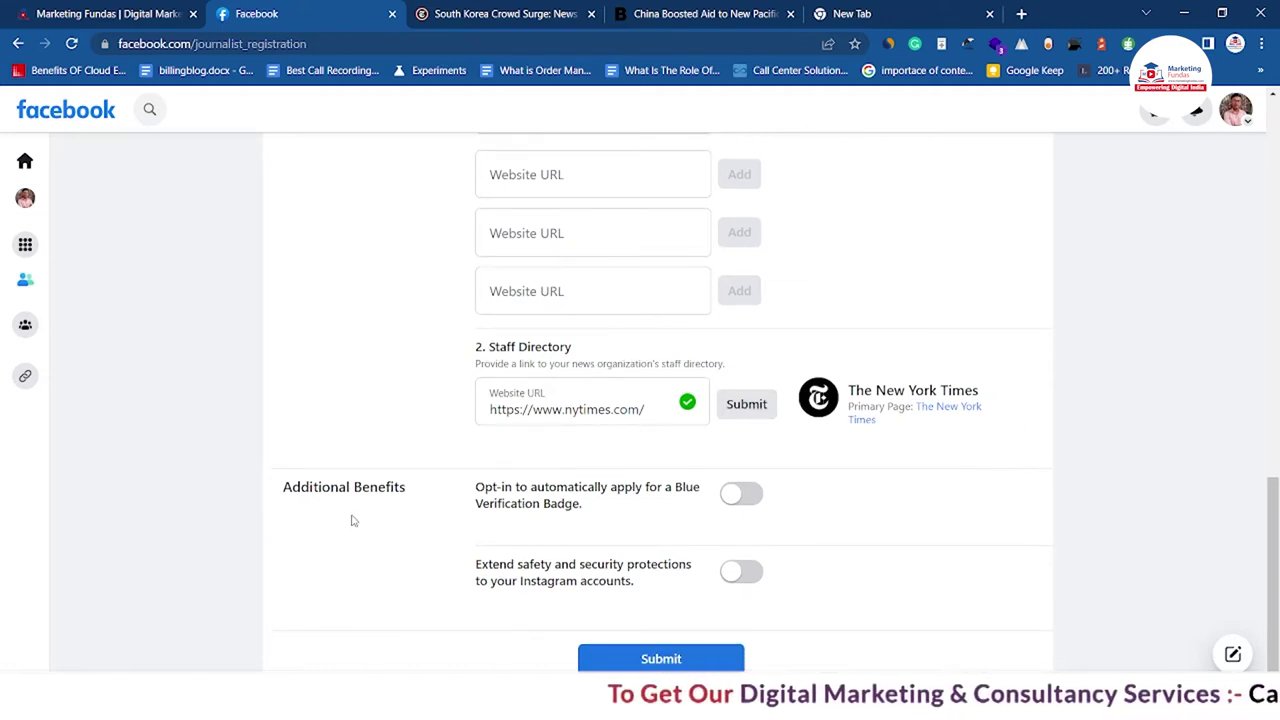
pyautogui.moveTo(476, 487); pyautogui.dragTo(597, 517)
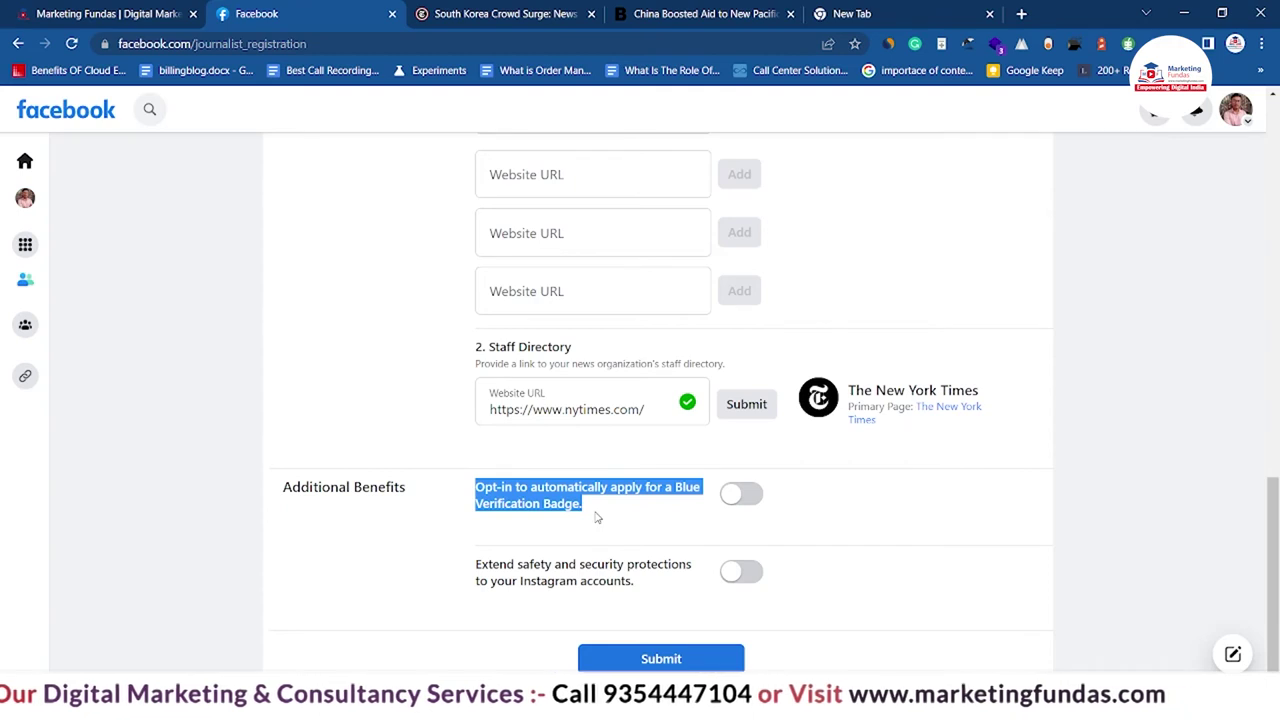
pyautogui.click(750, 496)
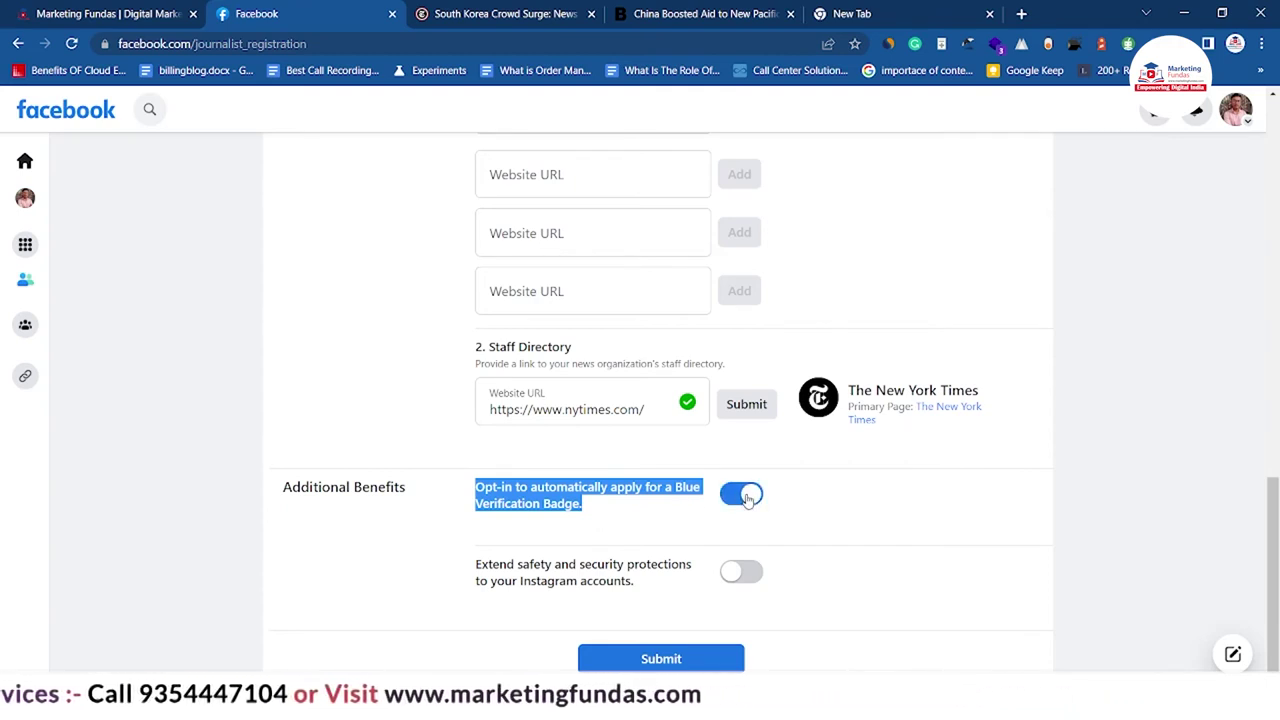
pyautogui.click(591, 488)
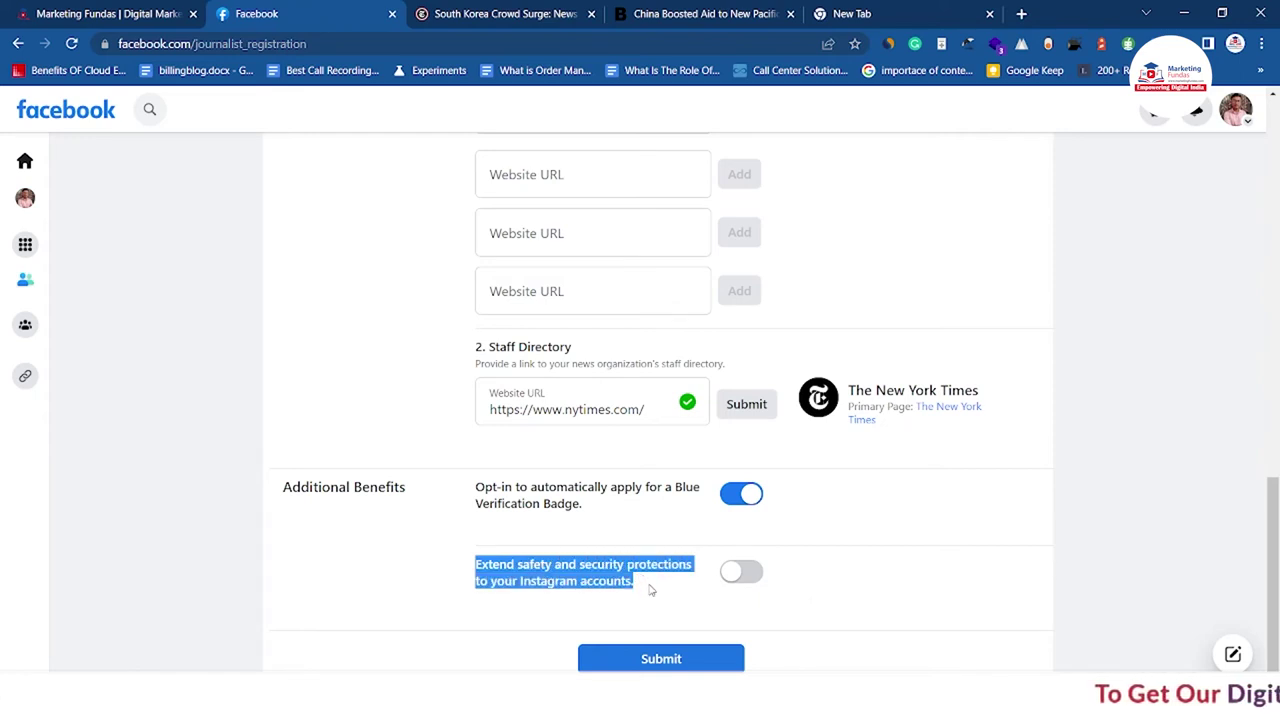
pyautogui.click(708, 565)
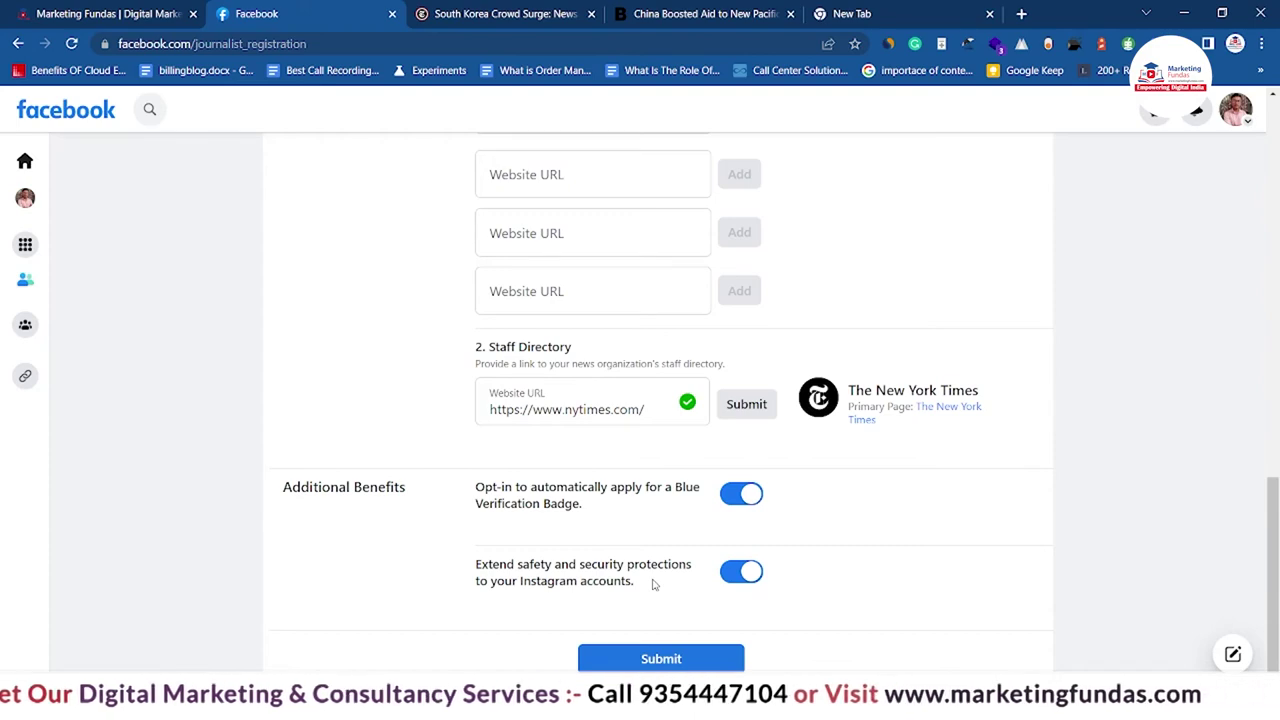
# - Review the completed journalist registration form, submit it, and close the submission notice
pyautogui.scroll(3, 653, 585)
pyautogui.scroll(2, 653, 585)
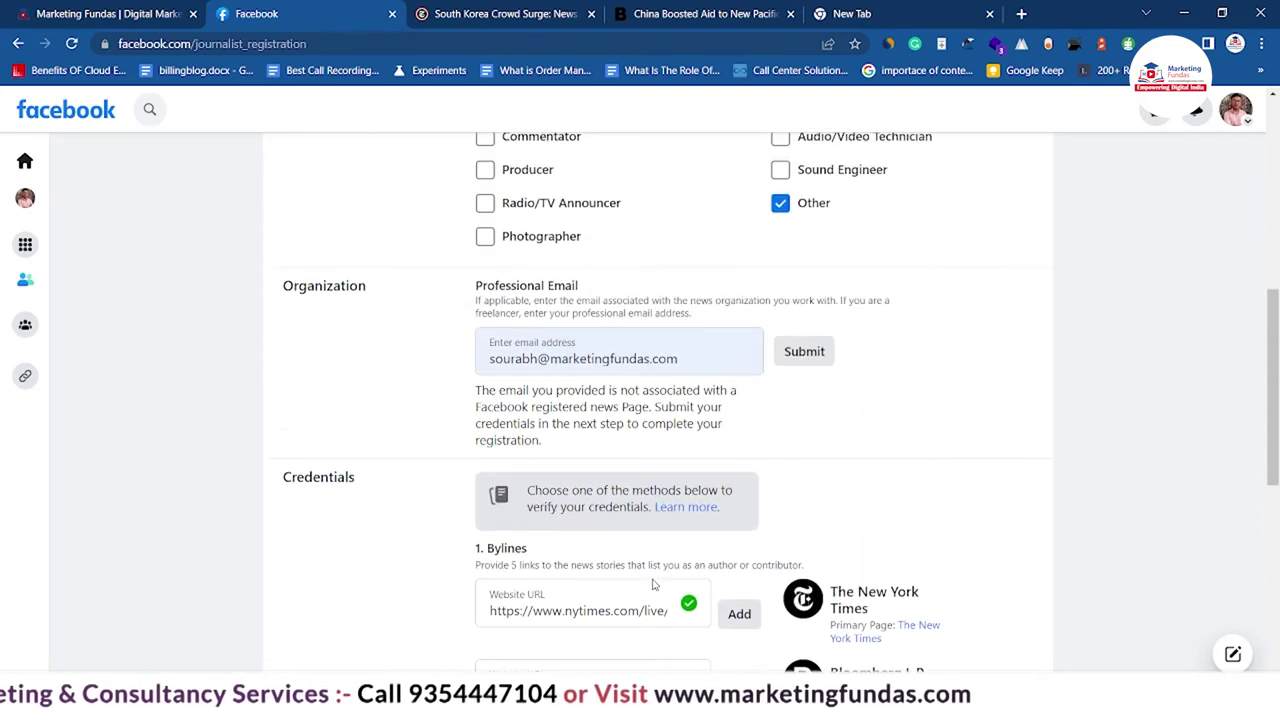
pyautogui.scroll(-5, 652, 582)
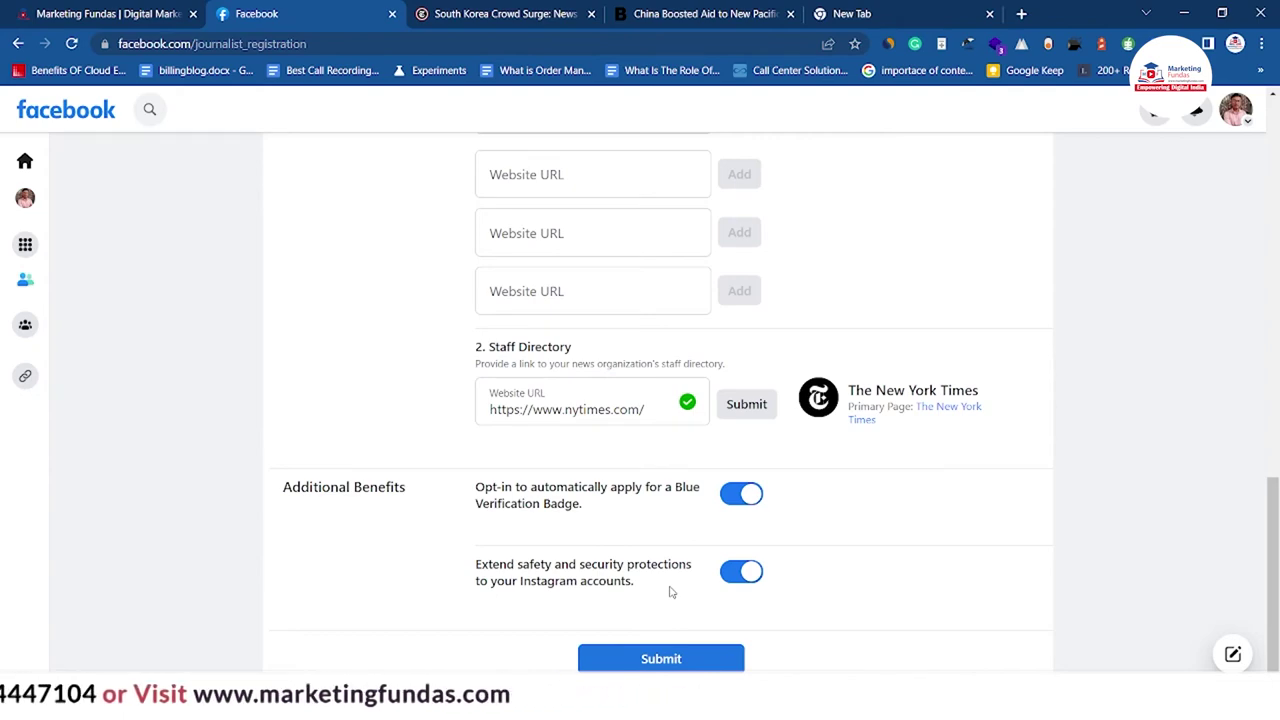
pyautogui.scroll(4, 671, 592)
pyautogui.scroll(1, 671, 587)
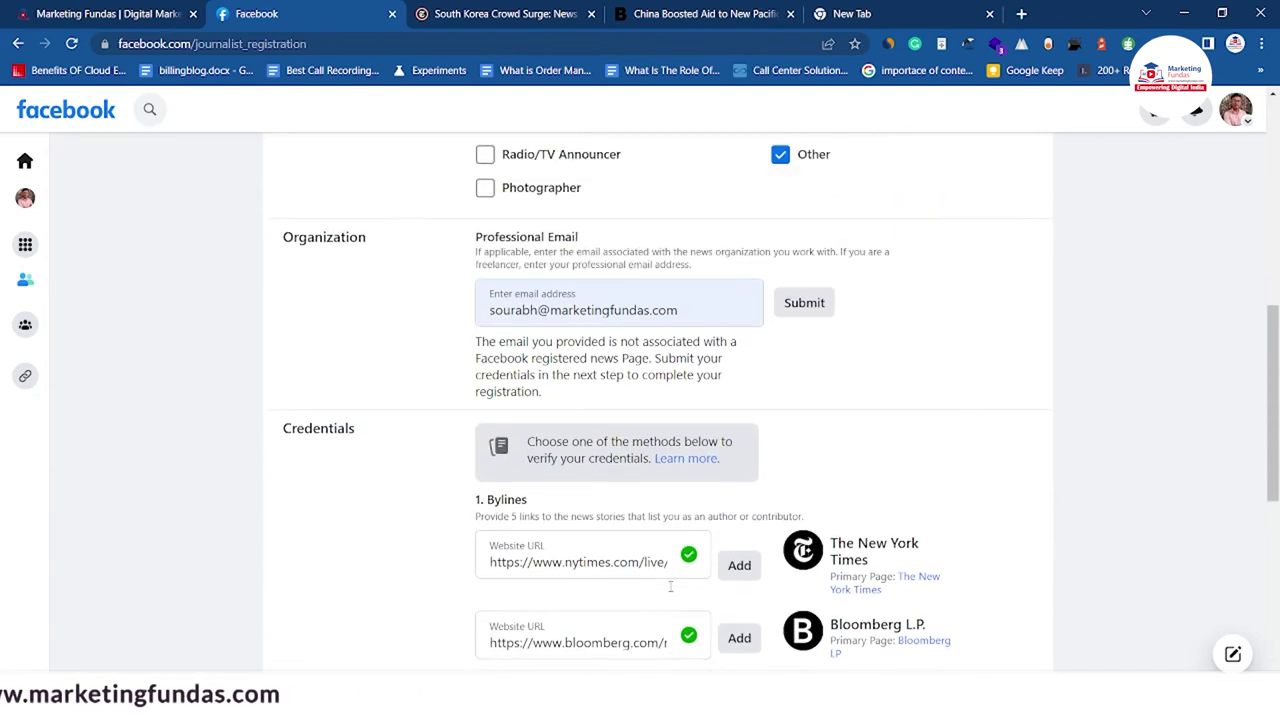
pyautogui.scroll(-5, 671, 587)
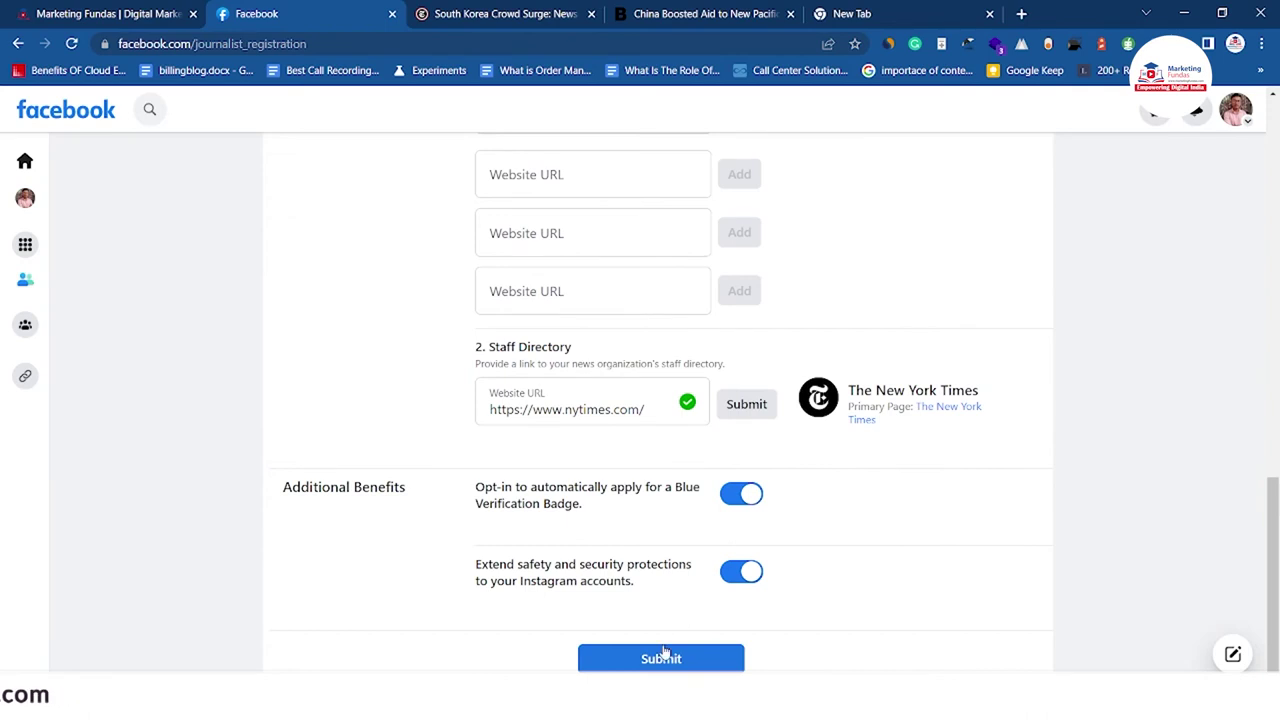
pyautogui.click(661, 659)
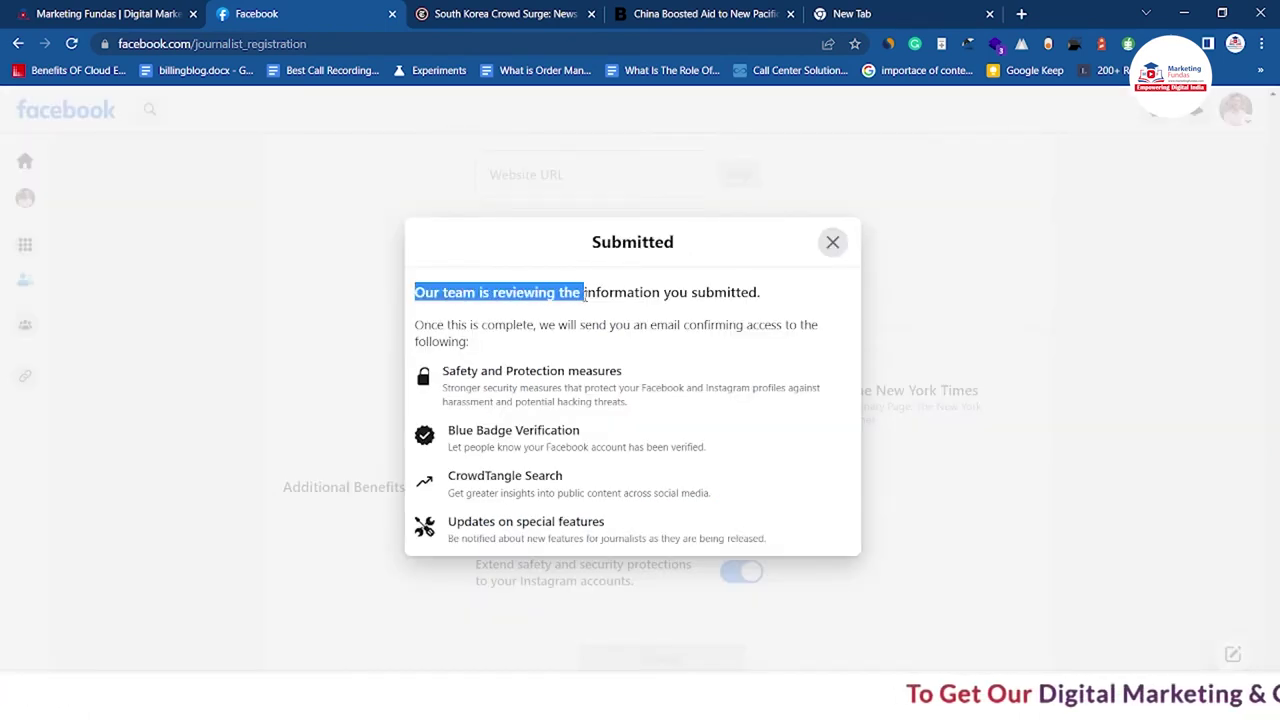
pyautogui.click(667, 325)
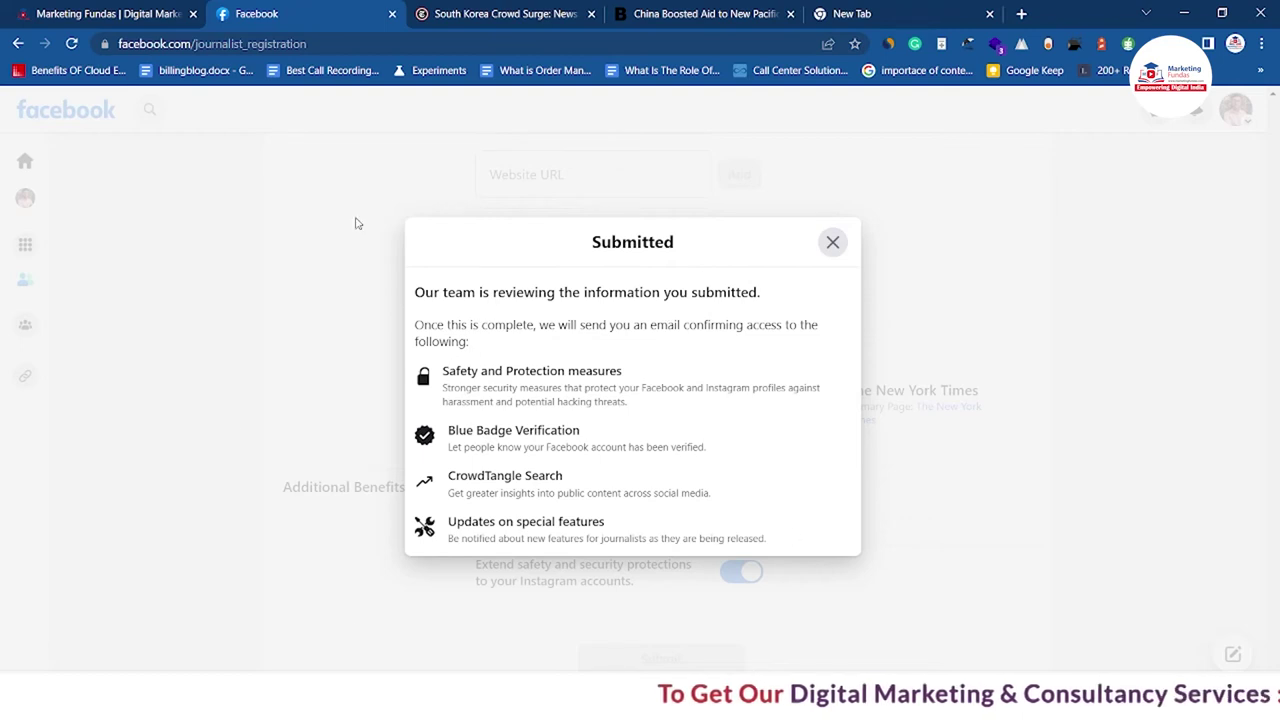
pyautogui.click(832, 245)
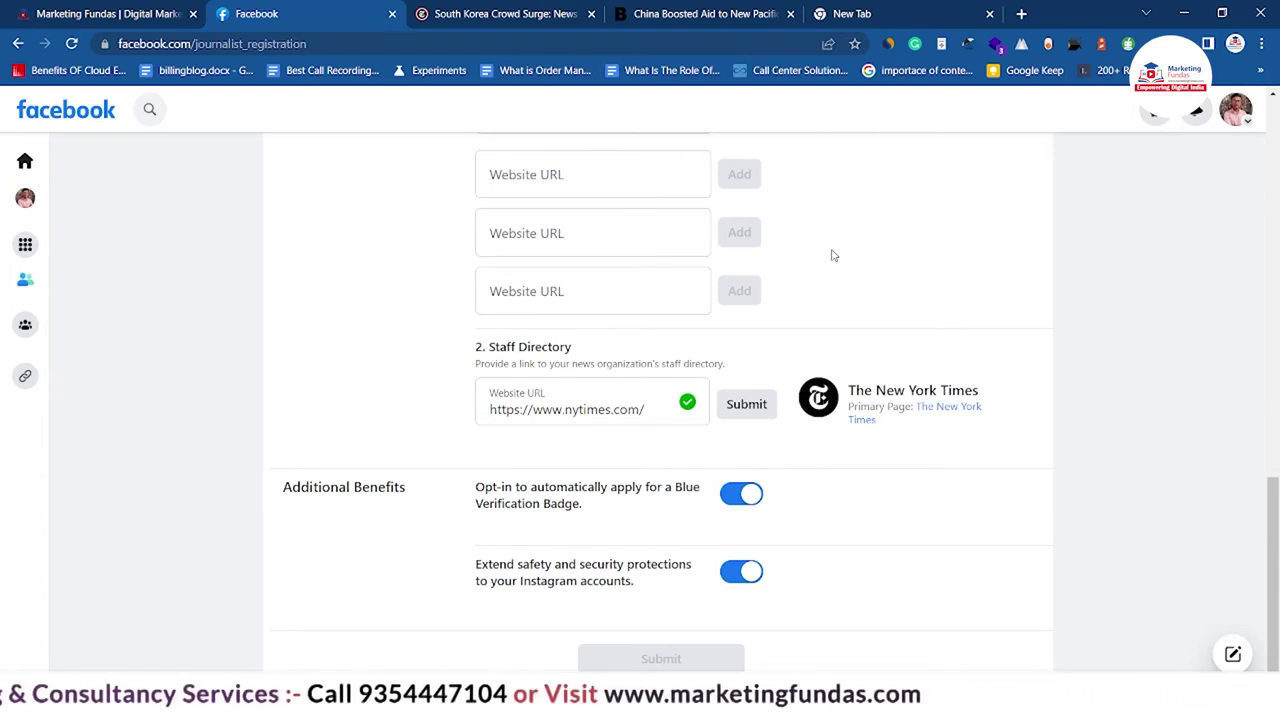
# - Search Google for "facebook blue tick form" and open the Help Center article "Request a verified badge on Facebook"
pyautogui.click(927, 12)
pyautogui.click(258, 44)
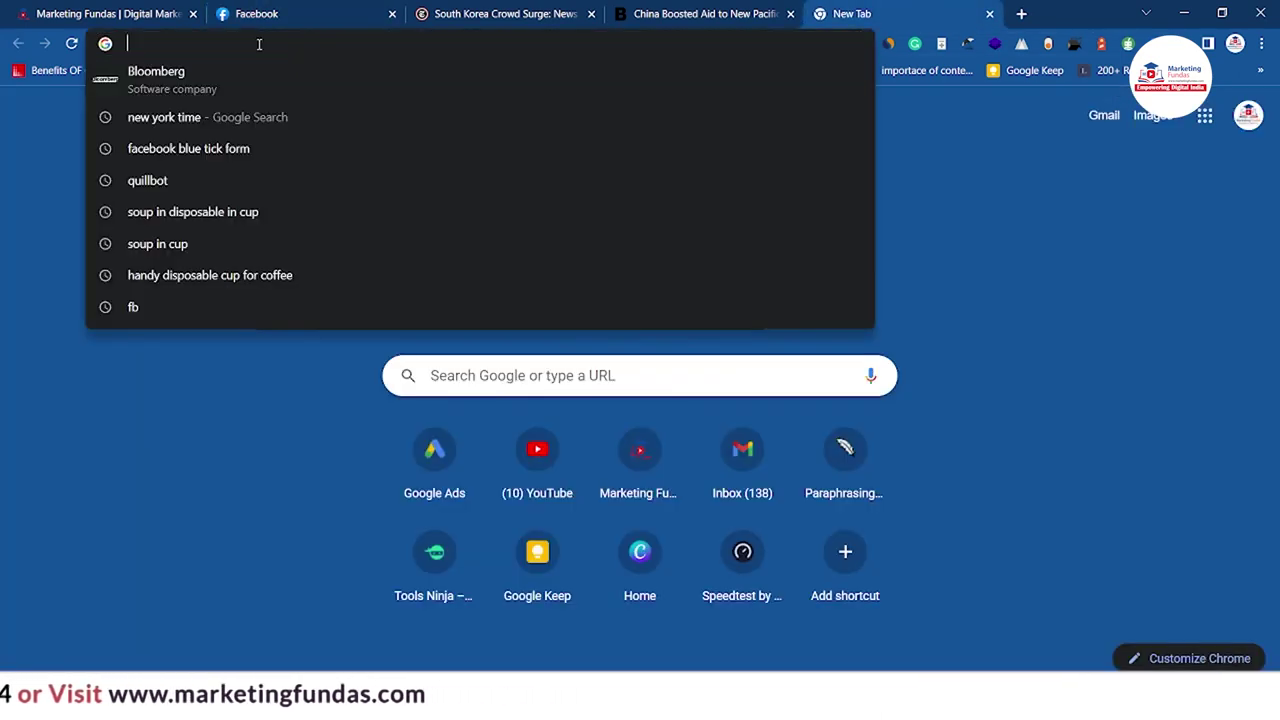
pyautogui.press('Down')
pyautogui.press('Down')
pyautogui.press('Down')
pyautogui.press('Return')
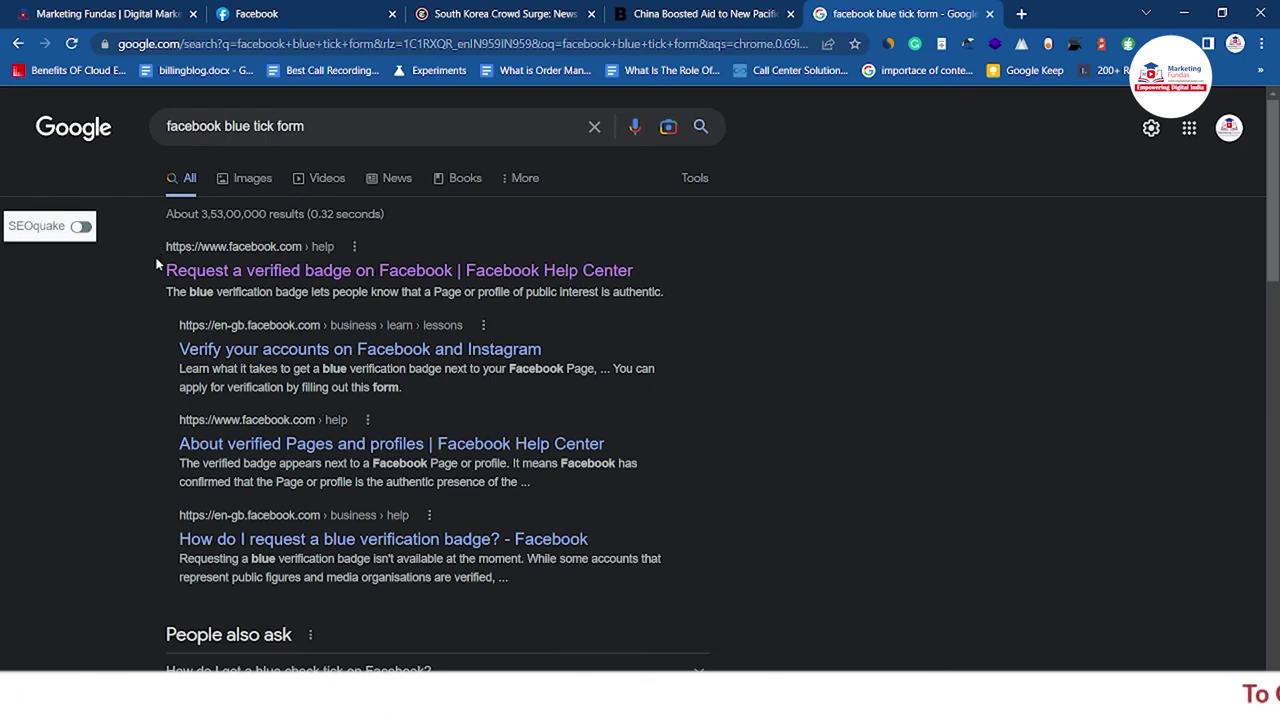
pyautogui.moveTo(158, 266); pyautogui.dragTo(389, 270)
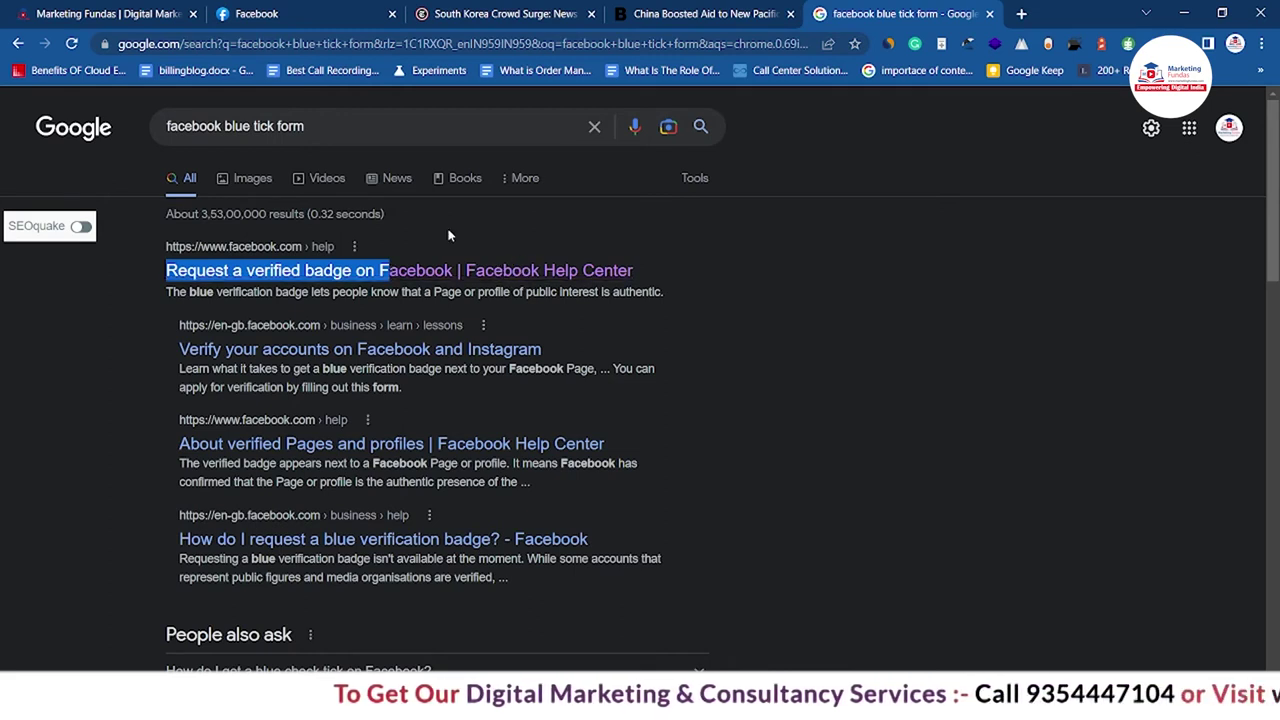
pyautogui.click(512, 277)
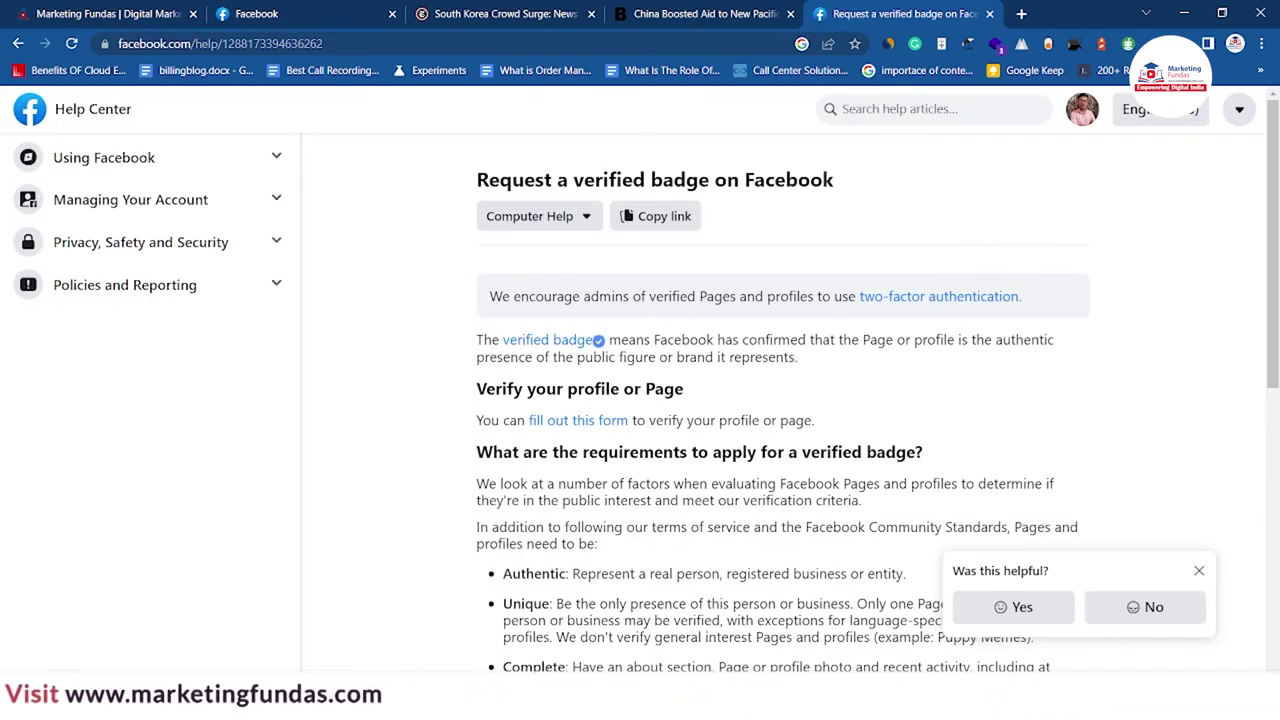
# - Open the verification form linked in the Help Center article and choose Page as what is being verified
pyautogui.scroll(-3, 485, 487)
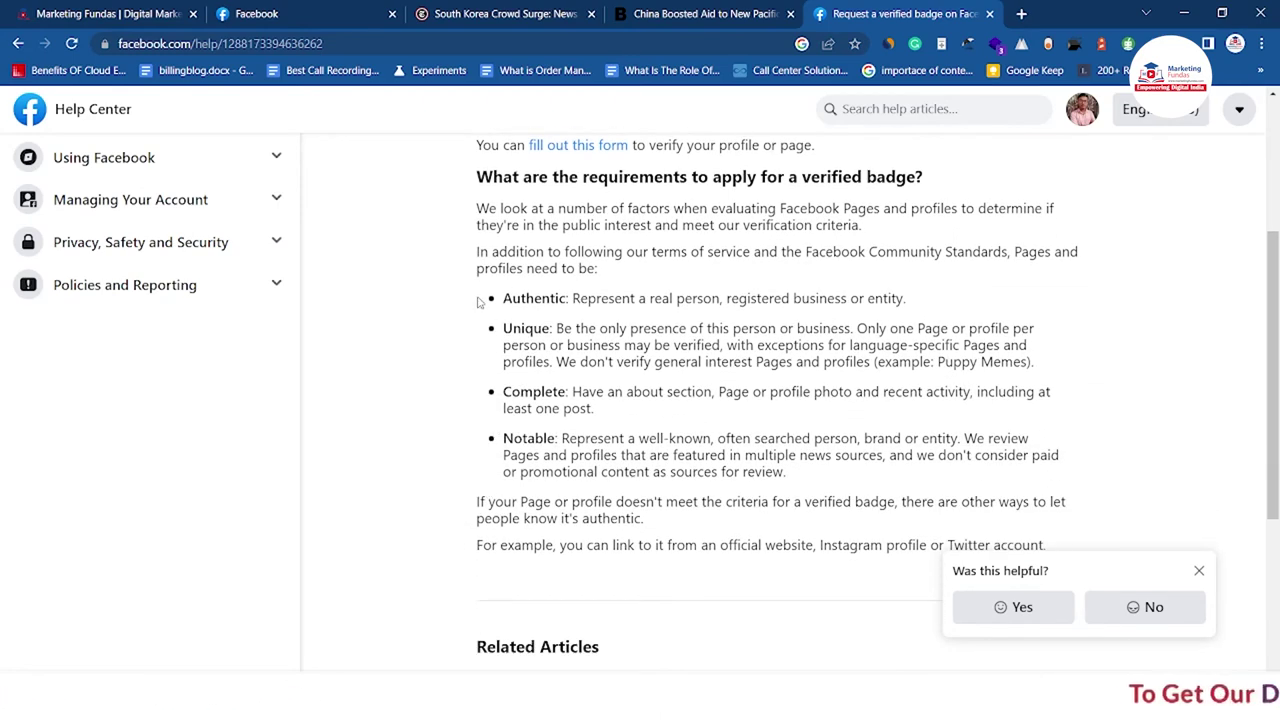
pyautogui.scroll(2, 613, 478)
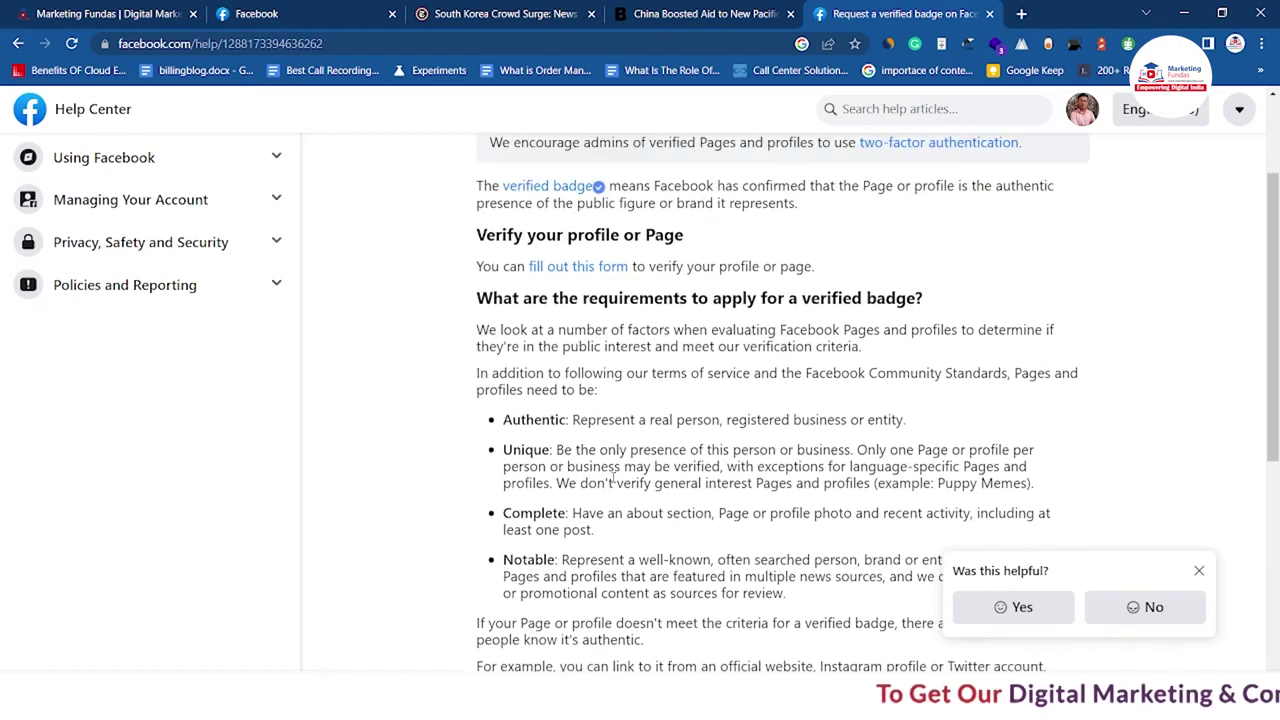
pyautogui.scroll(1, 530, 440)
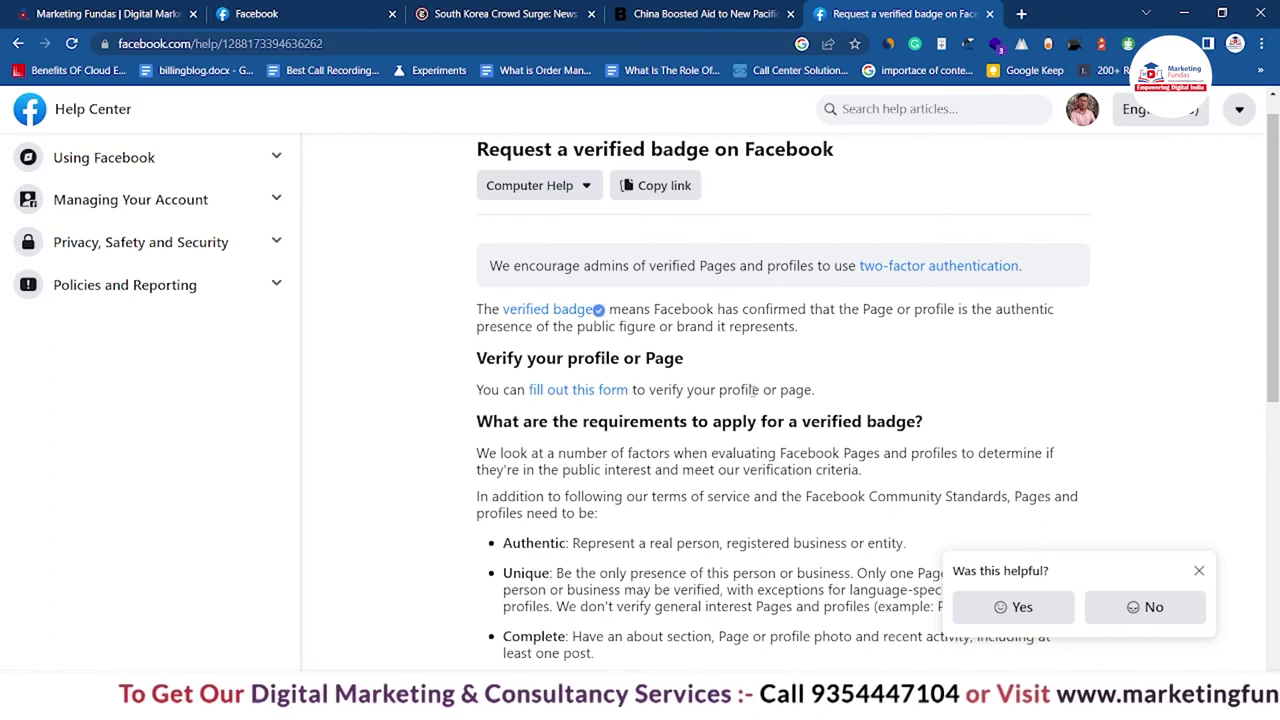
pyautogui.click(540, 398)
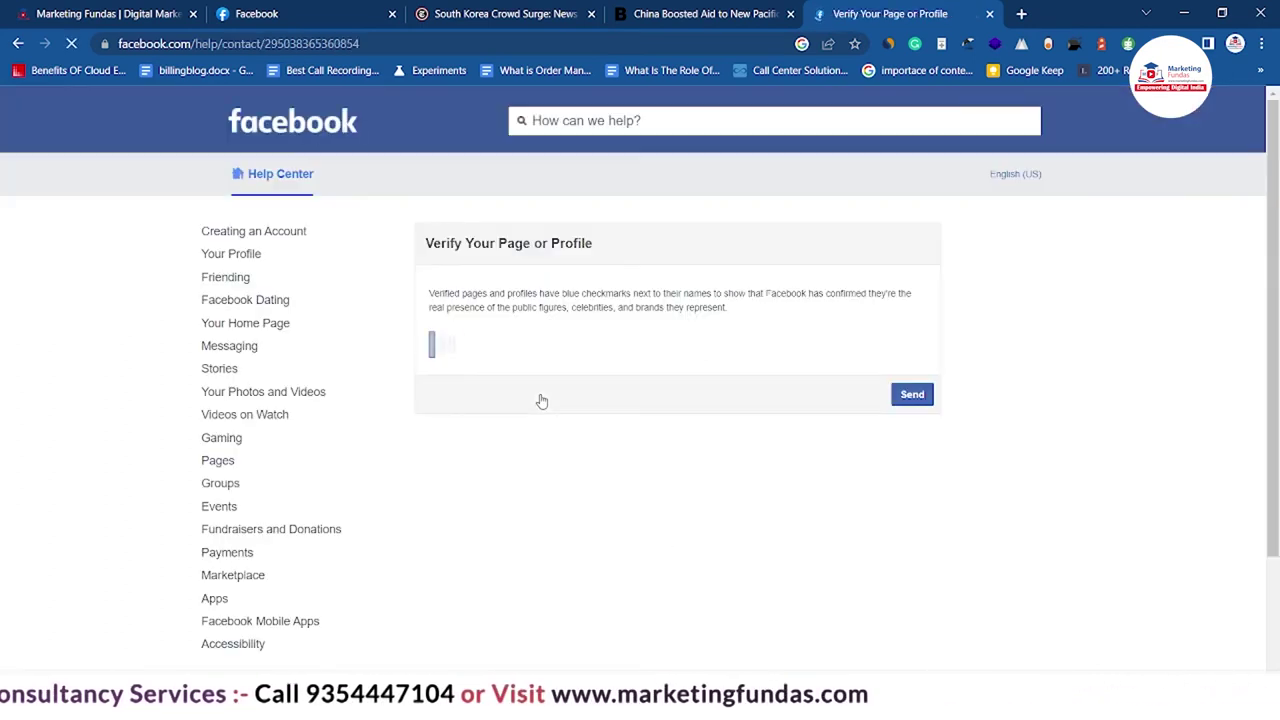
pyautogui.scroll(-1, 537, 400)
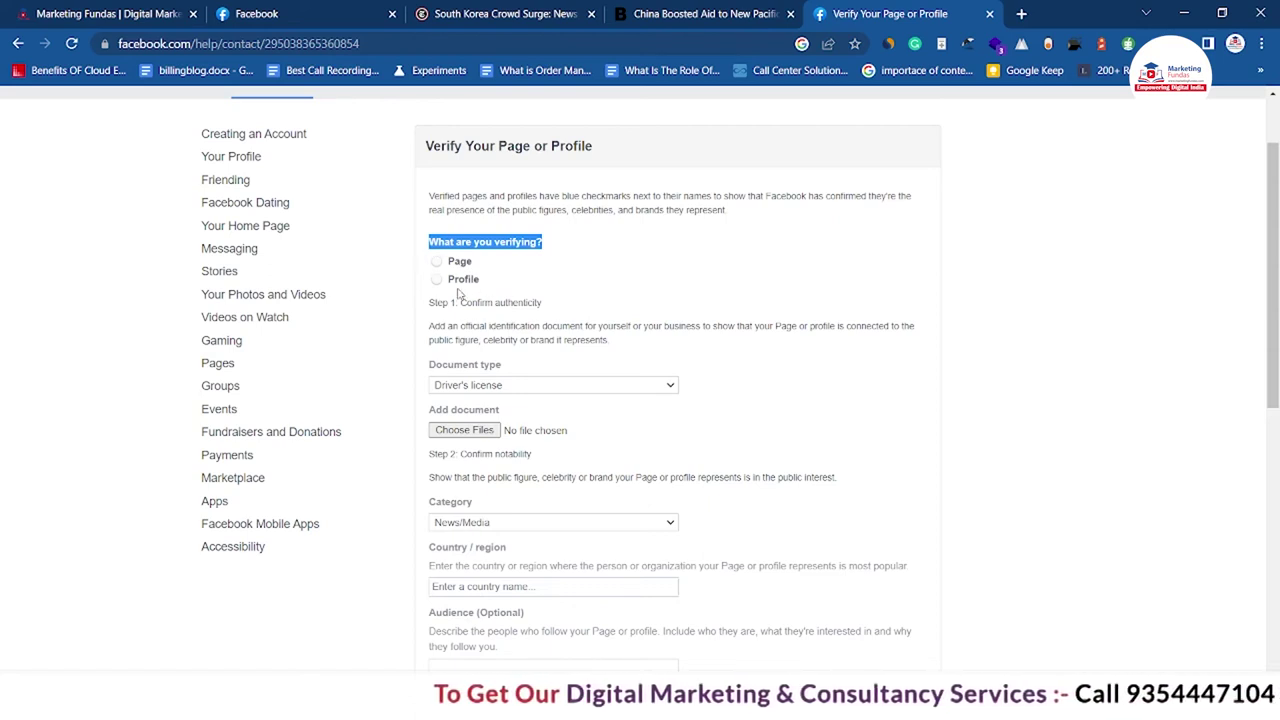
pyautogui.click(436, 261)
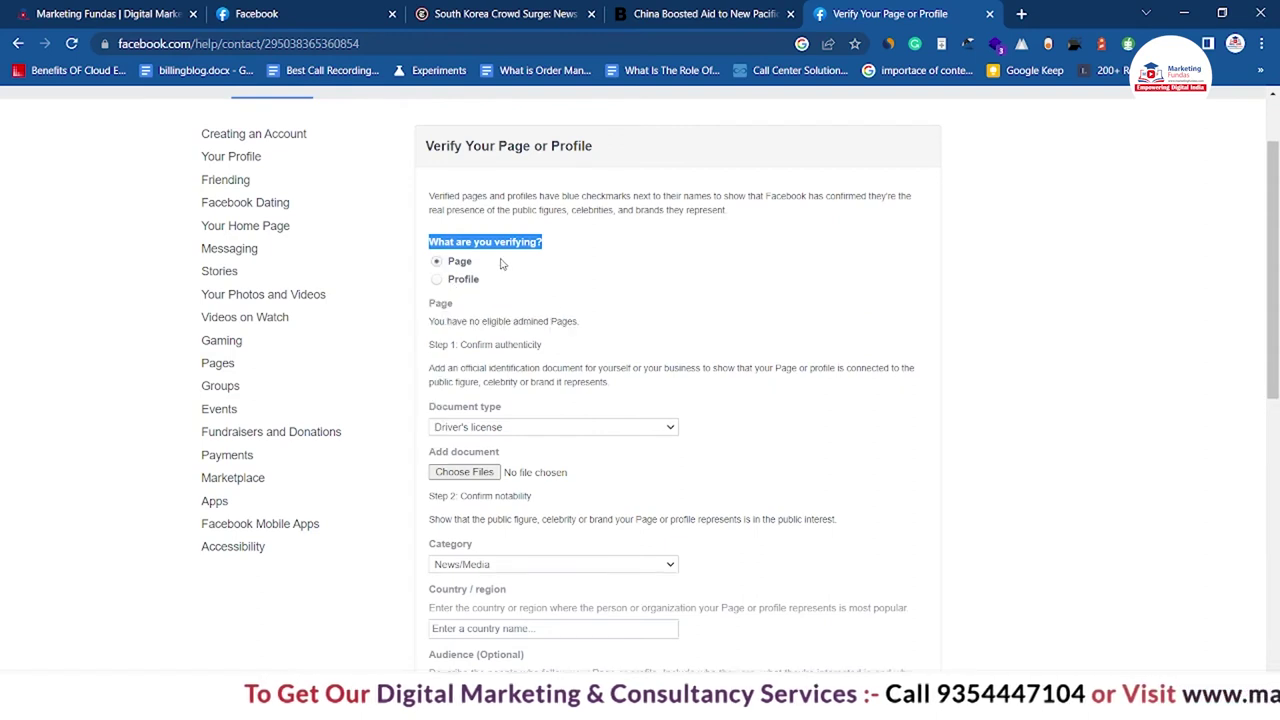
# - Examine the Page section and the "Step 1: Confirm authenticity" instructions of the verification form
pyautogui.scroll(-1, 502, 263)
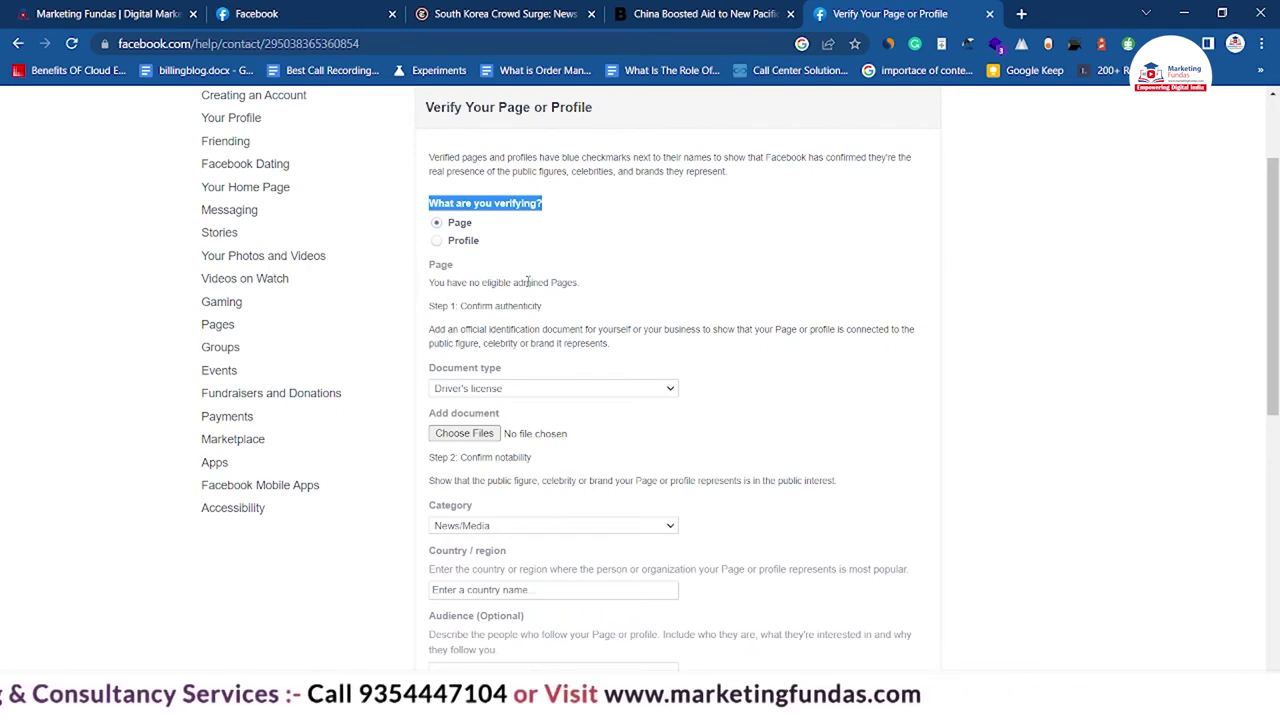
pyautogui.moveTo(589, 282); pyautogui.dragTo(575, 283)
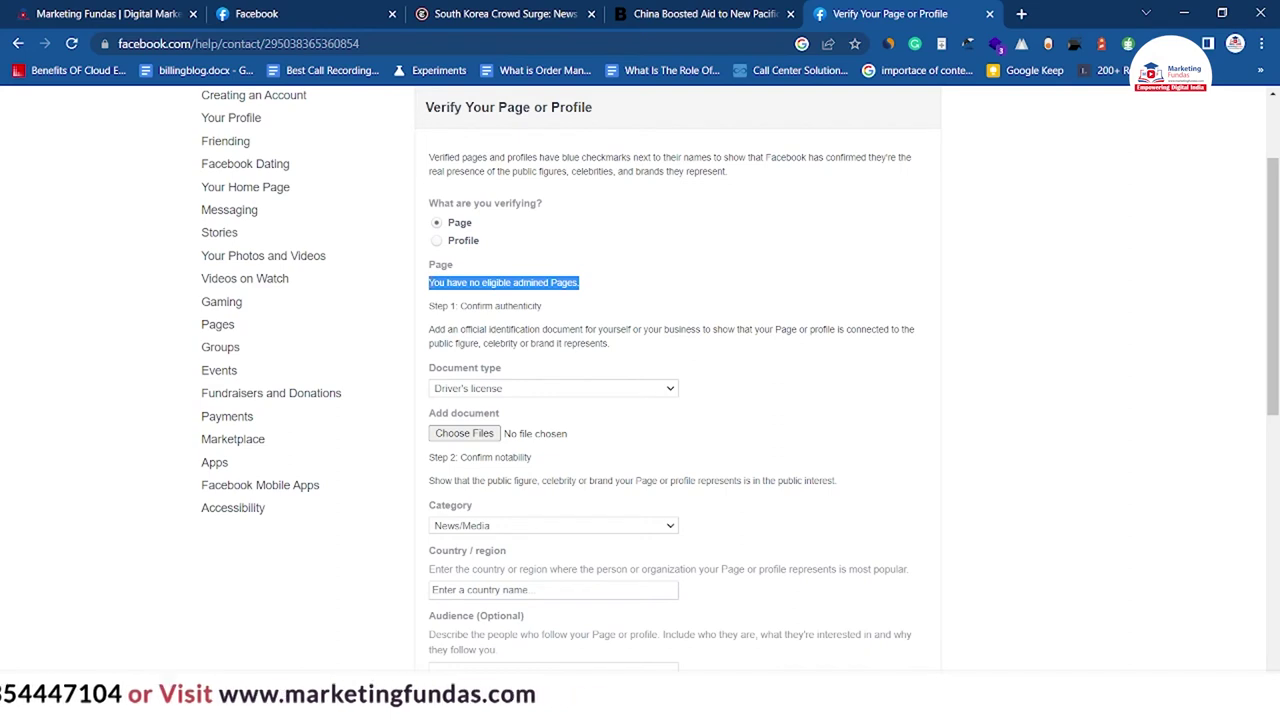
pyautogui.scroll(-1, 431, 283)
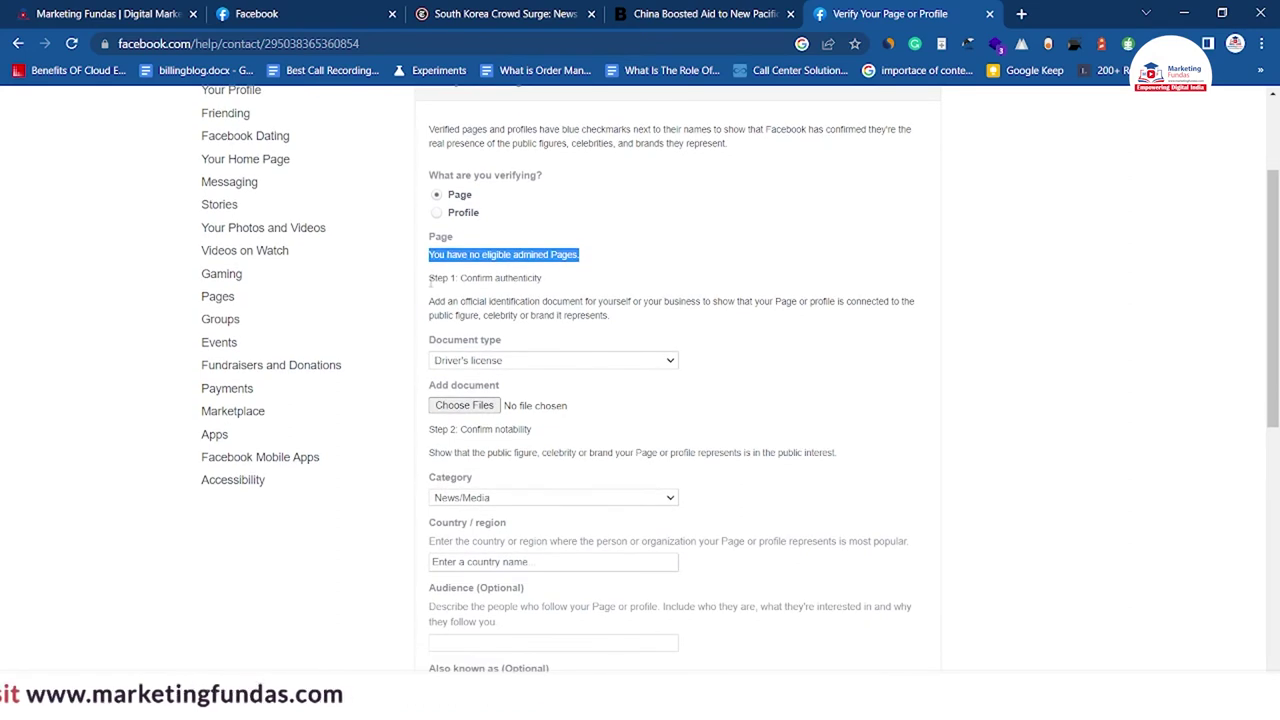
pyautogui.scroll(-1, 431, 283)
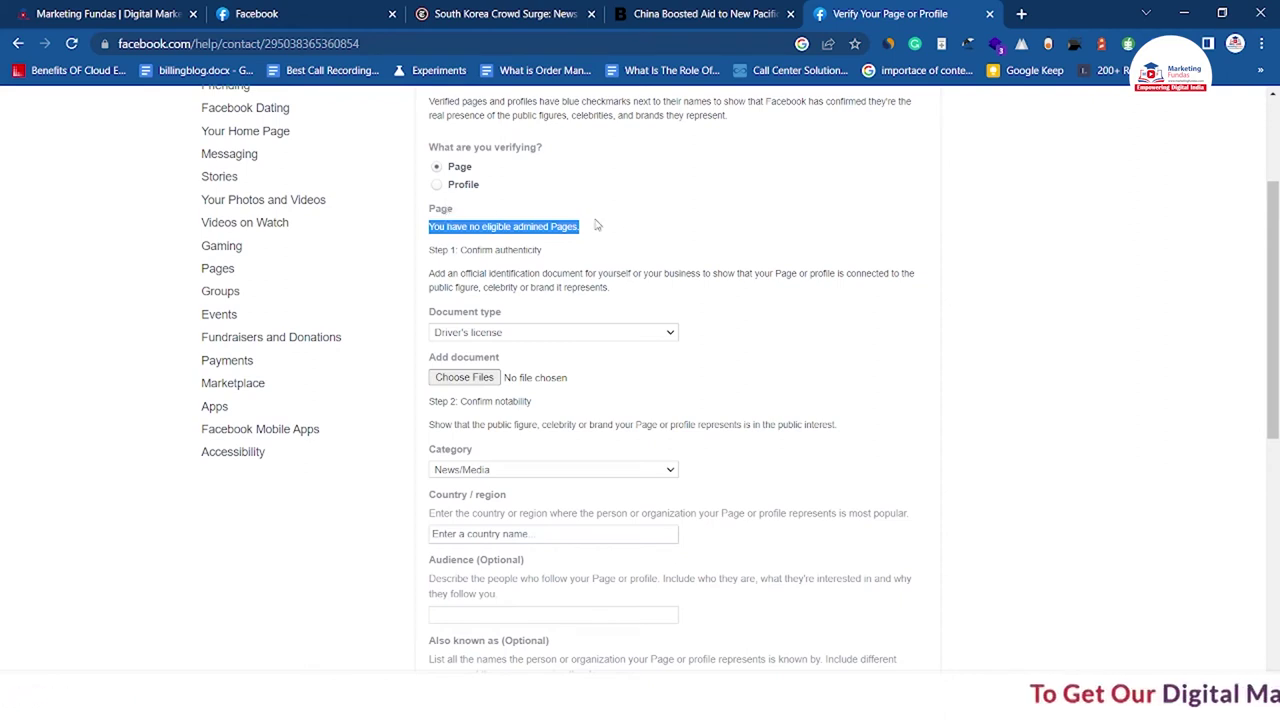
pyautogui.scroll(-2, 596, 225)
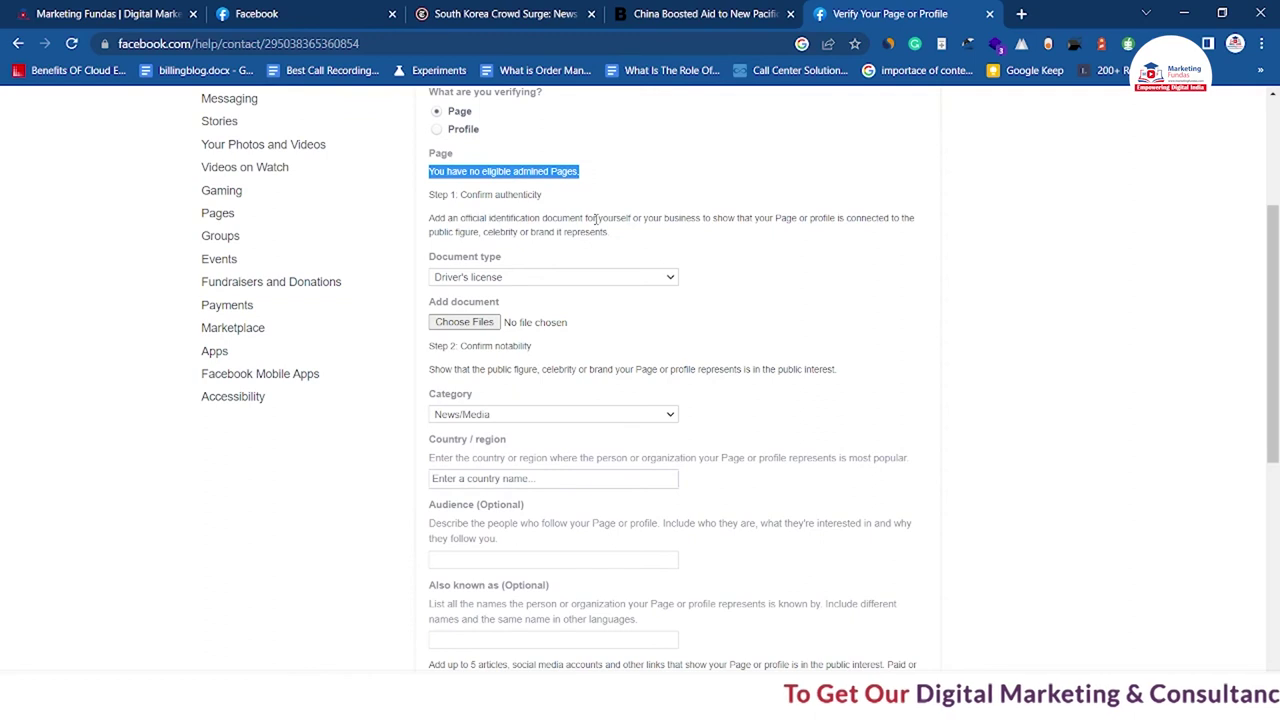
pyautogui.scroll(-1, 437, 189)
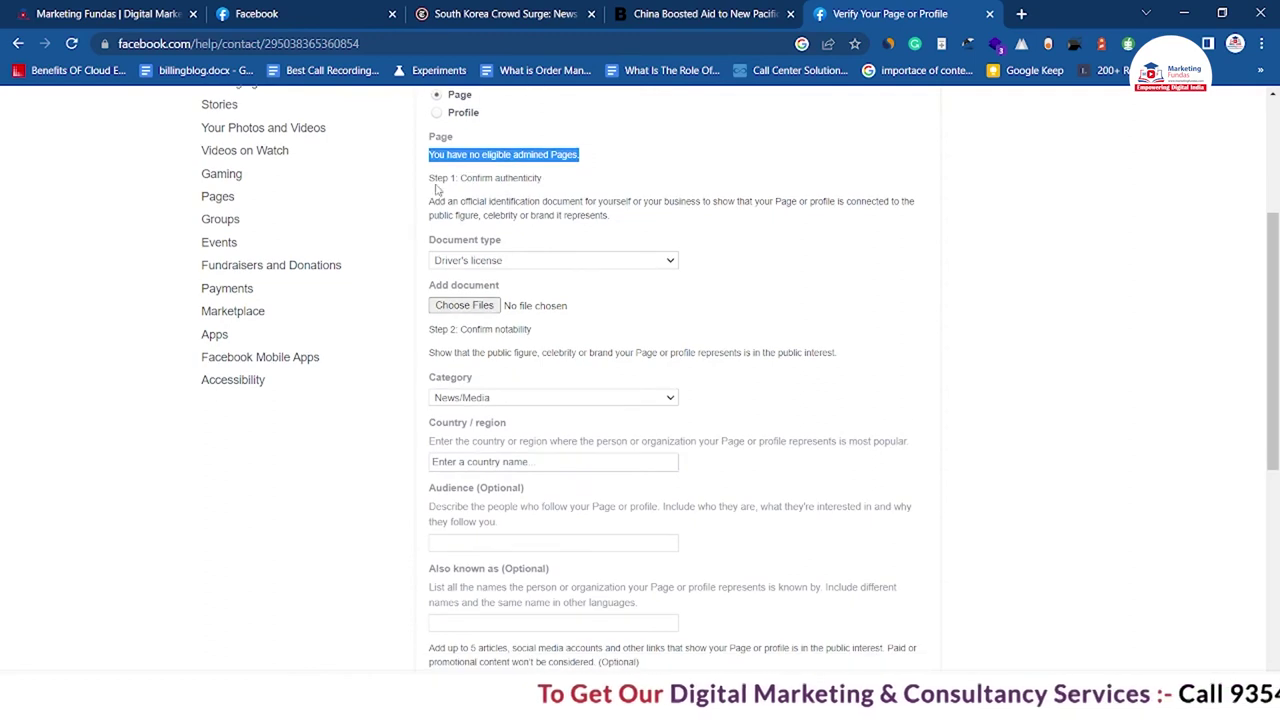
pyautogui.moveTo(460, 178); pyautogui.dragTo(543, 179)
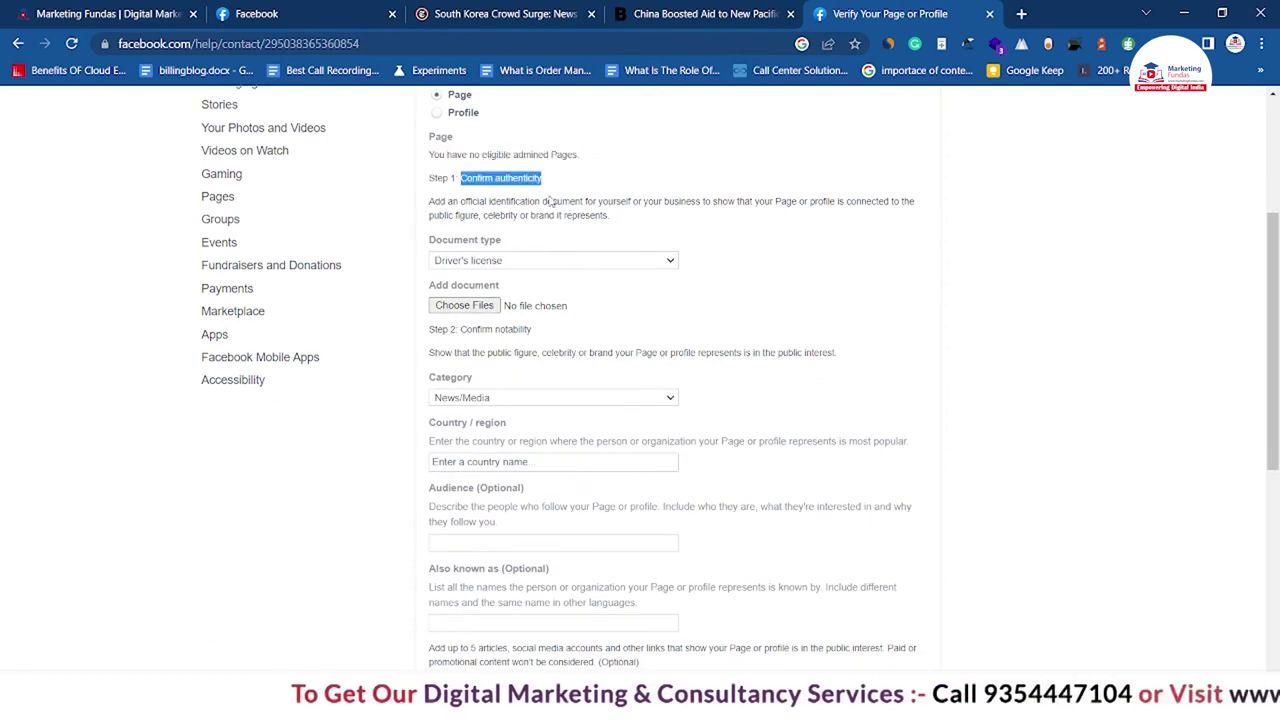
pyautogui.scroll(-2, 549, 198)
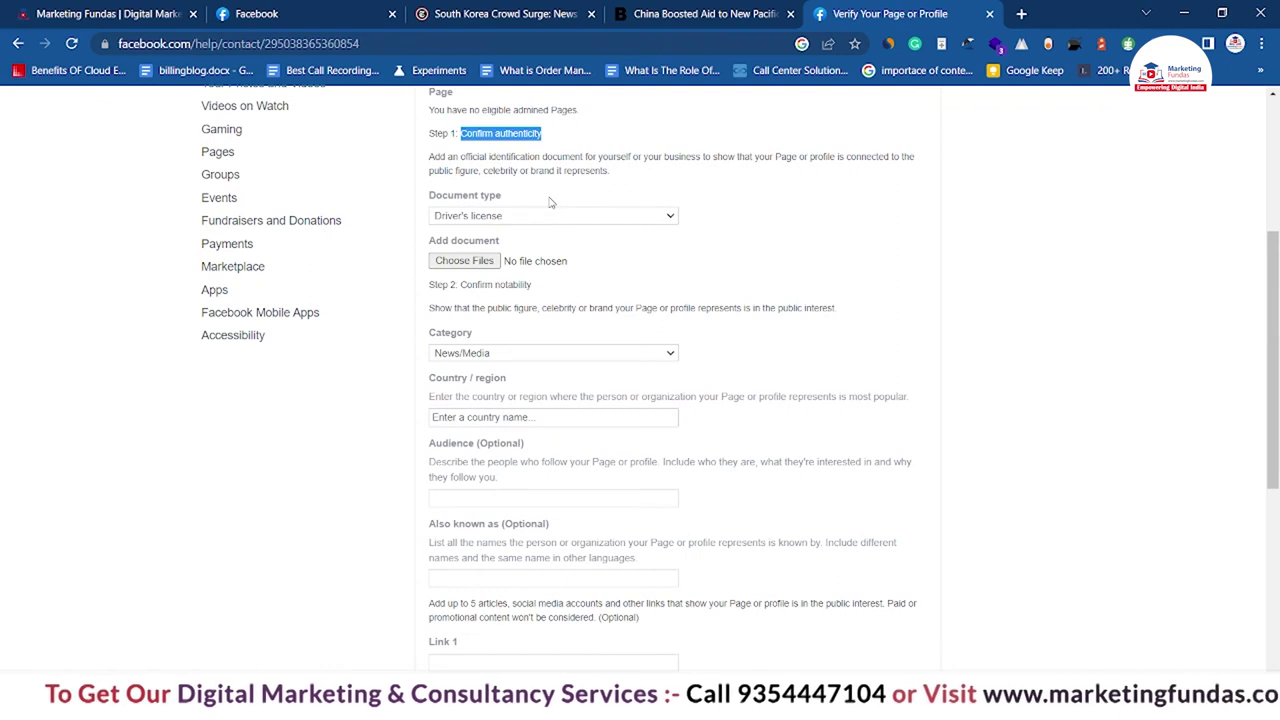
pyautogui.scroll(2, 549, 203)
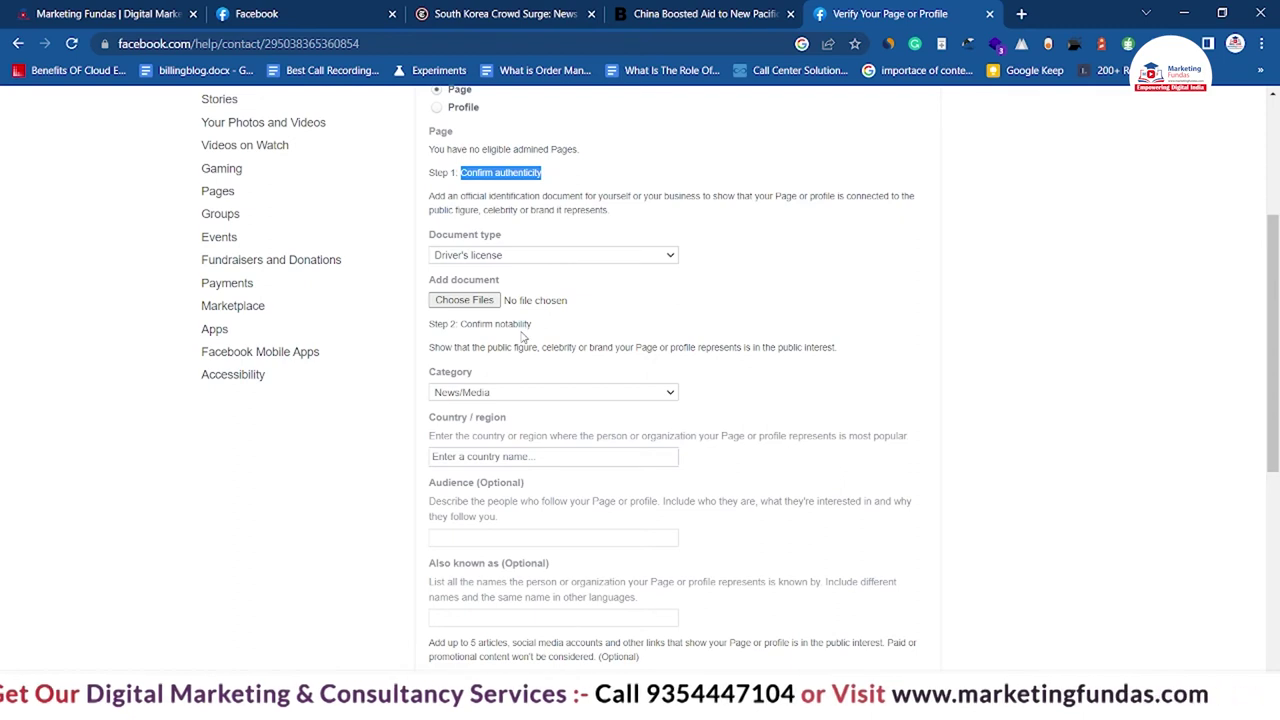
# - Set the document type for confirming authenticity to Passport
pyautogui.click(480, 255)
pyautogui.click(463, 289)
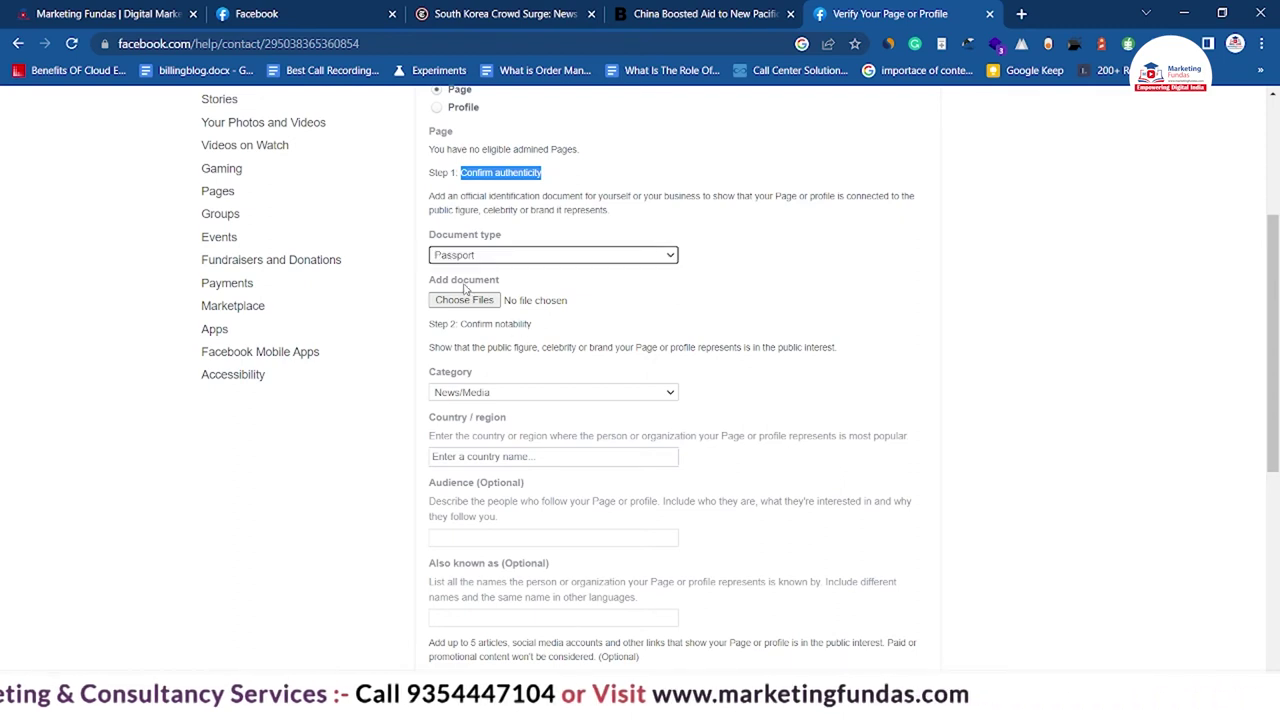
pyautogui.scroll(-1, 463, 289)
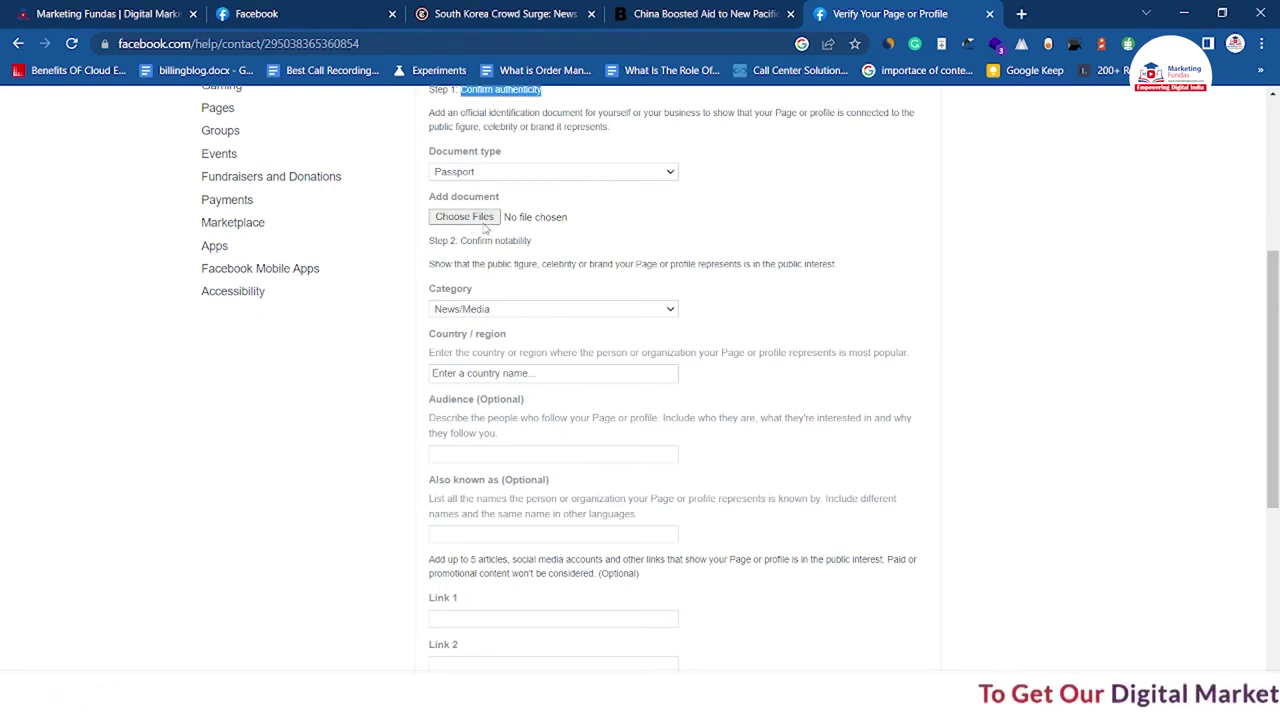
# - Under Confirm notability, set the category to Digital Creator/Blogger/Influencer and the country / region to India
pyautogui.scroll(-2, 481, 232)
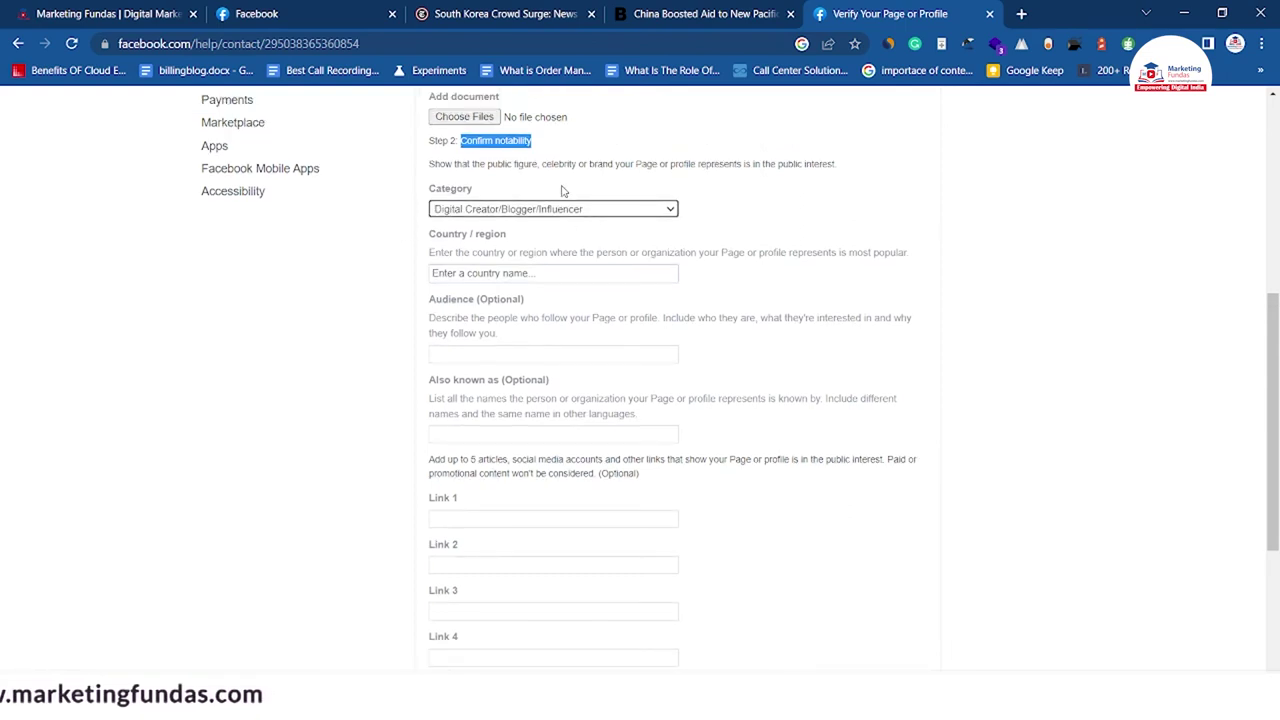
pyautogui.scroll(-1, 449, 232)
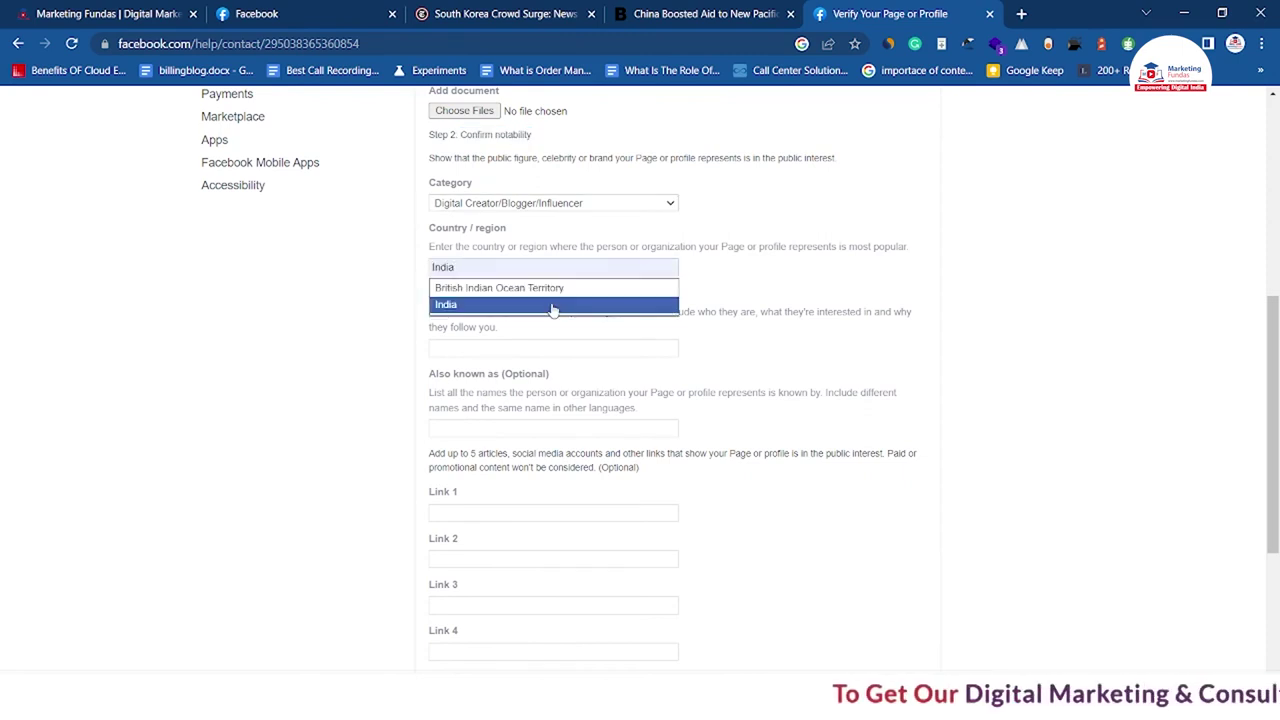
pyautogui.click(552, 308)
pyautogui.scroll(-1, 520, 265)
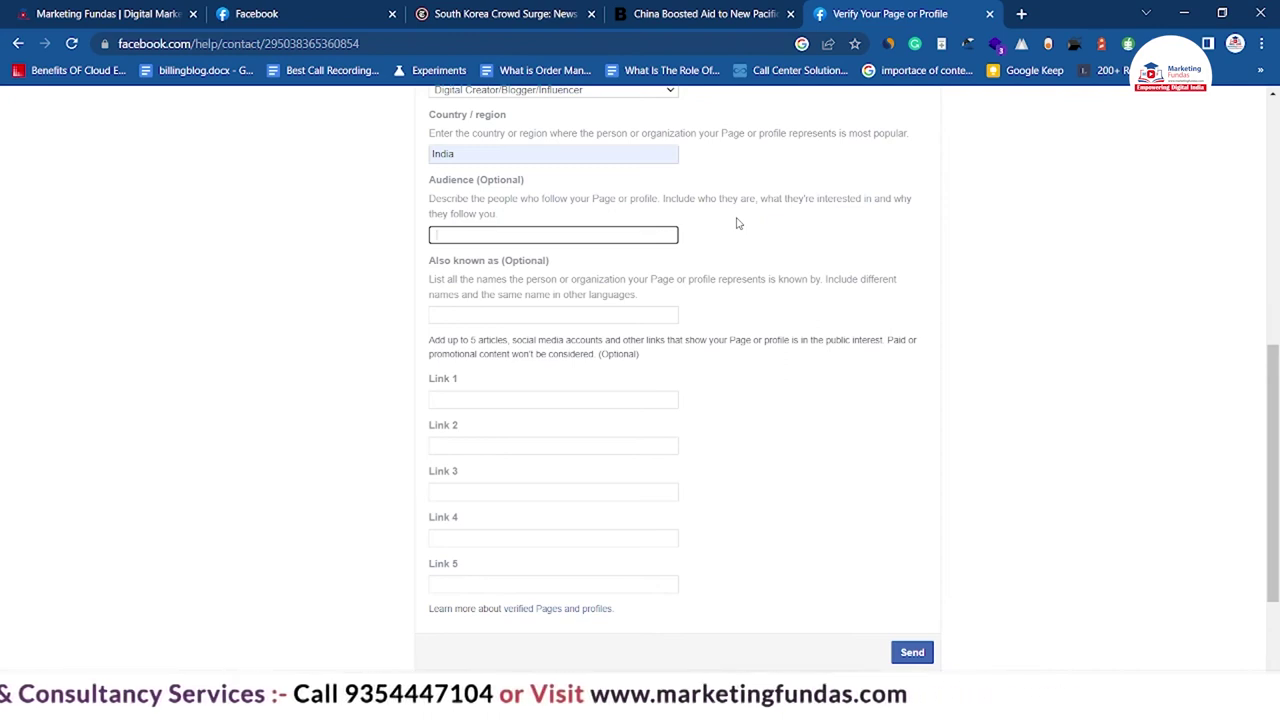
# - Enter "Digital Marketing" as the audience description in the verification form
pyautogui.write('Digi')
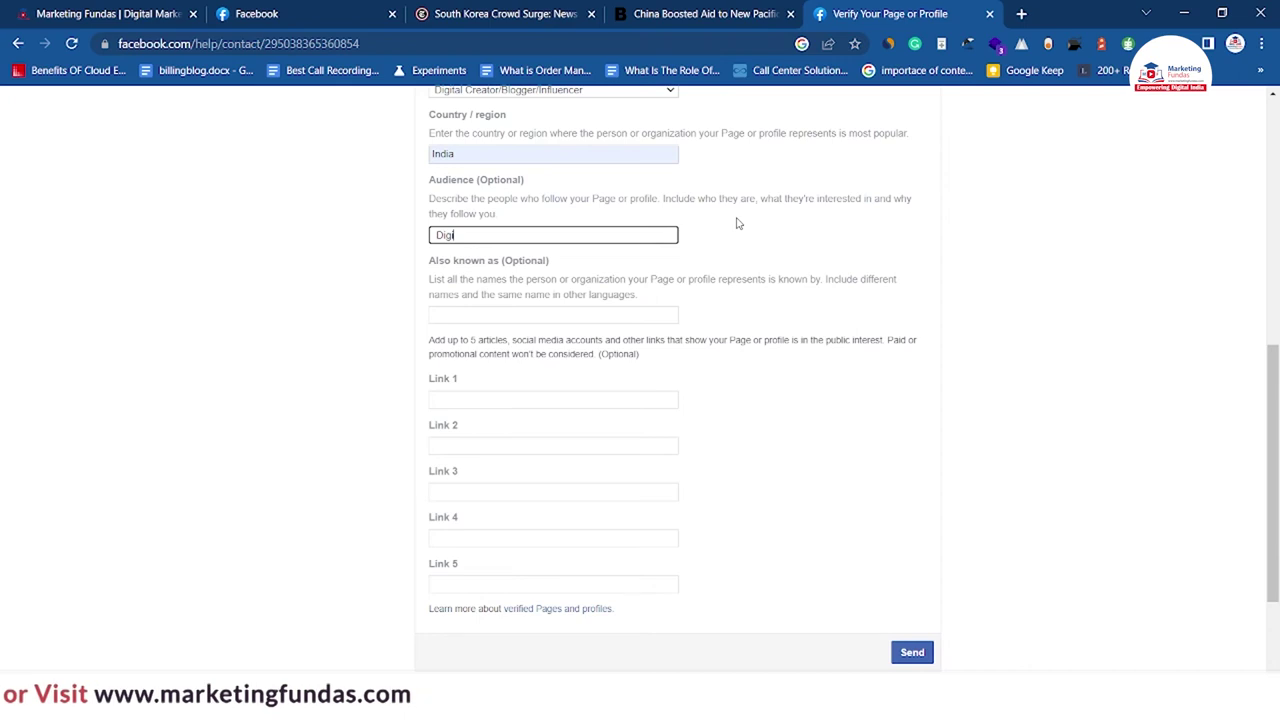
pyautogui.click(532, 277)
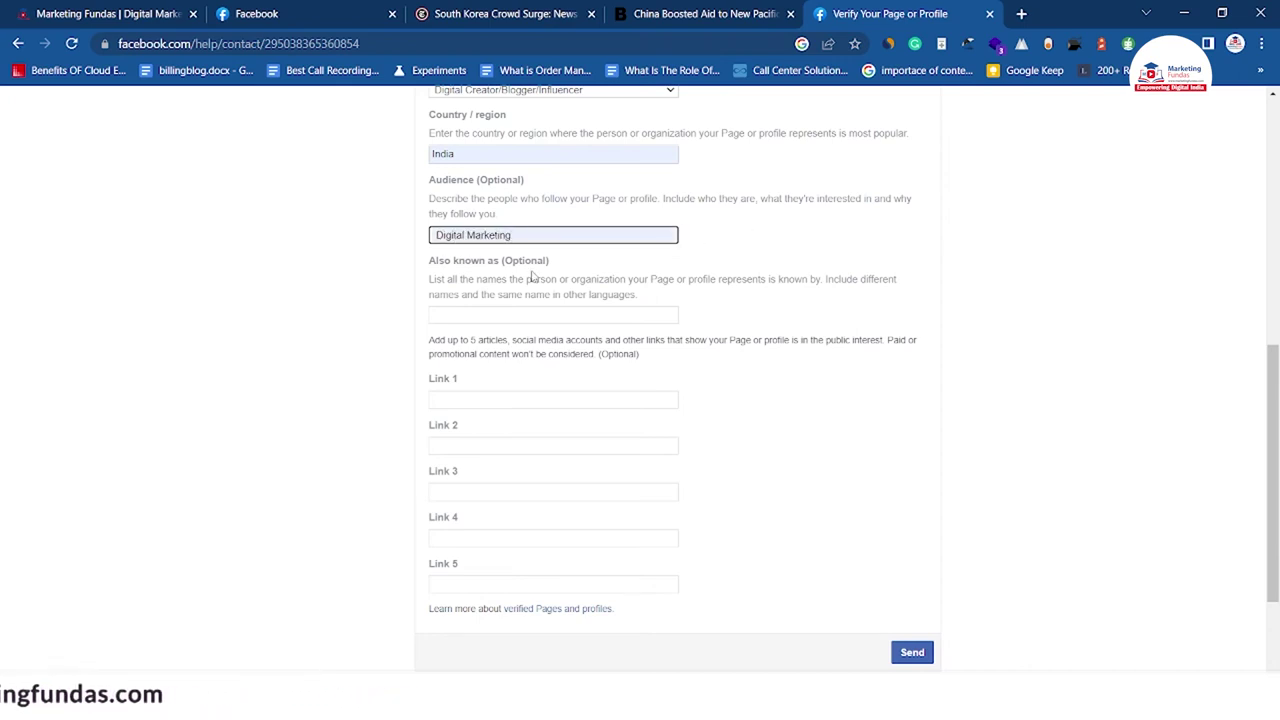
pyautogui.scroll(-1, 533, 277)
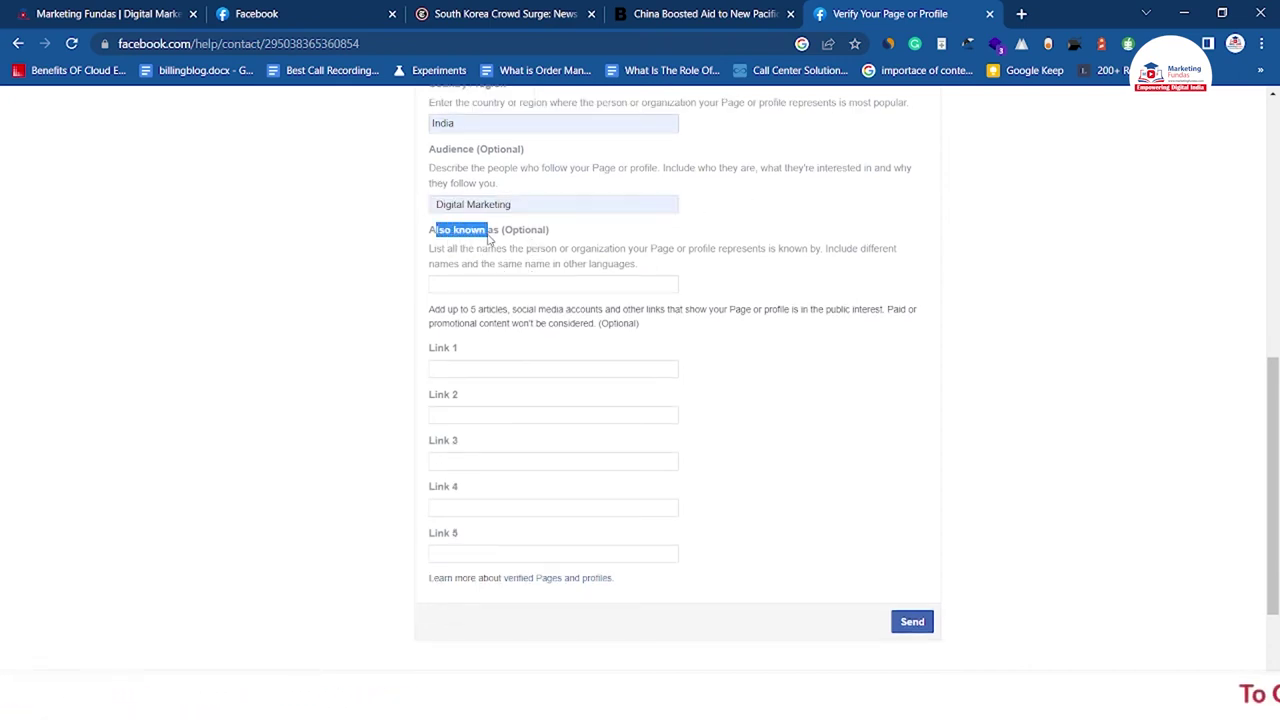
# - Copy the open New York Times South Korea article URL into Link 1 and the Bloomberg China aid article URL into Link 2
pyautogui.scroll(-1, 432, 251)
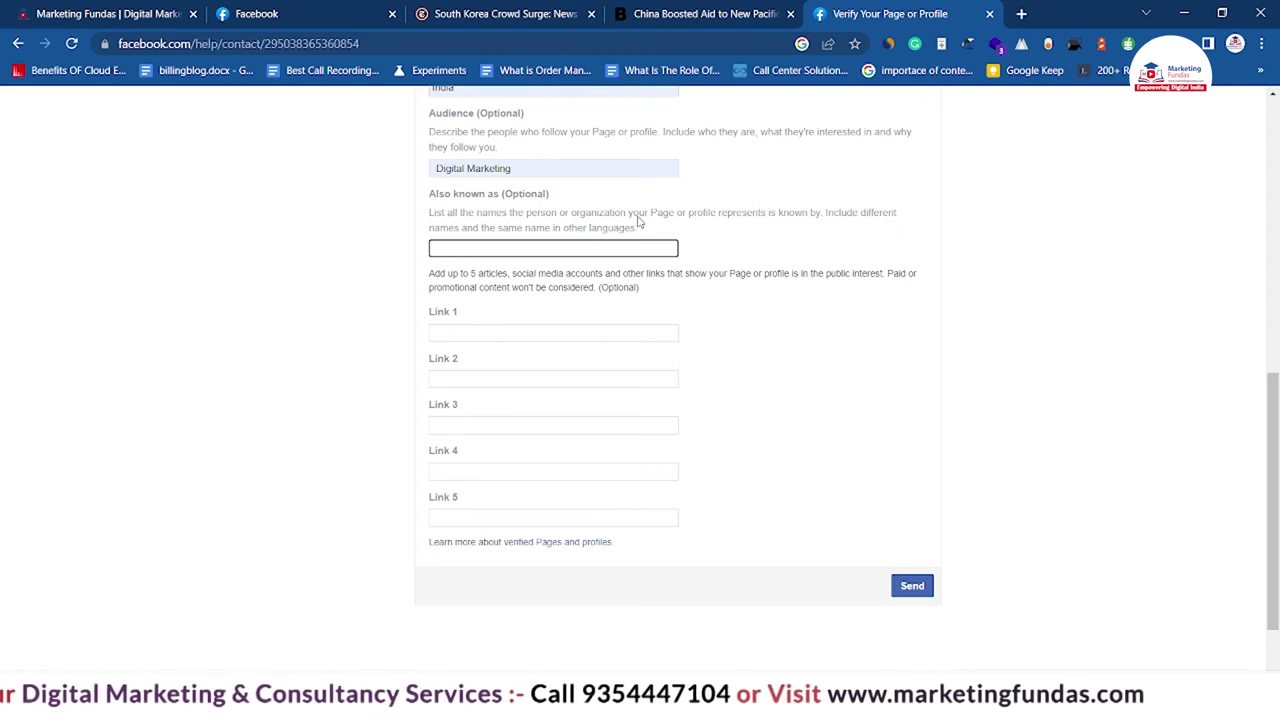
pyautogui.scroll(-1, 437, 224)
pyautogui.moveTo(437, 224); pyautogui.dragTo(507, 224)
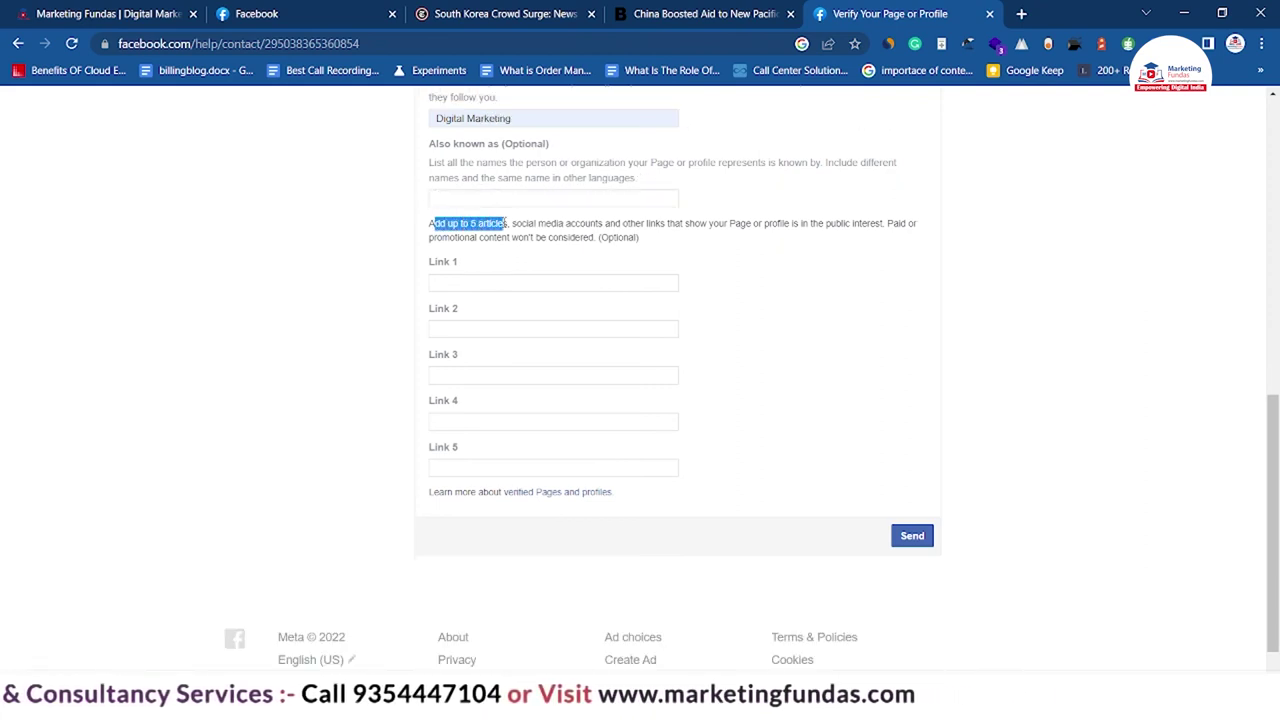
pyautogui.click(532, 283)
pyautogui.click(529, 328)
pyautogui.click(527, 376)
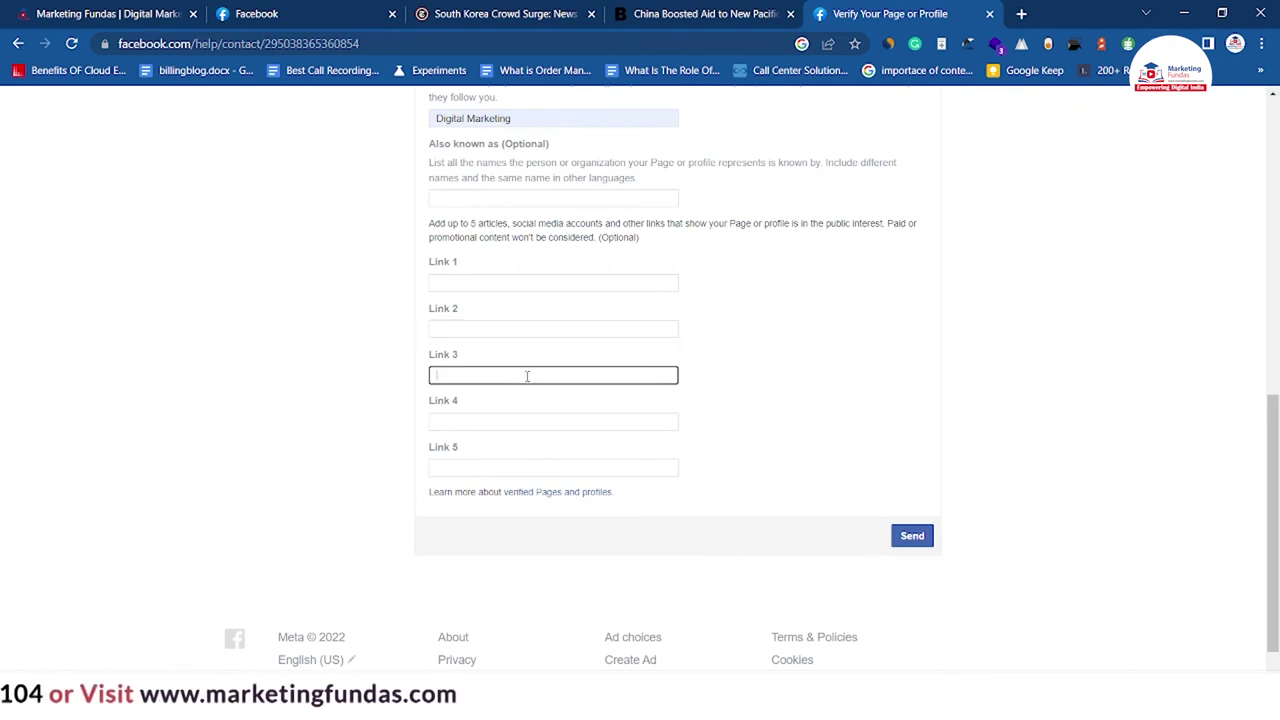
pyautogui.click(500, 13)
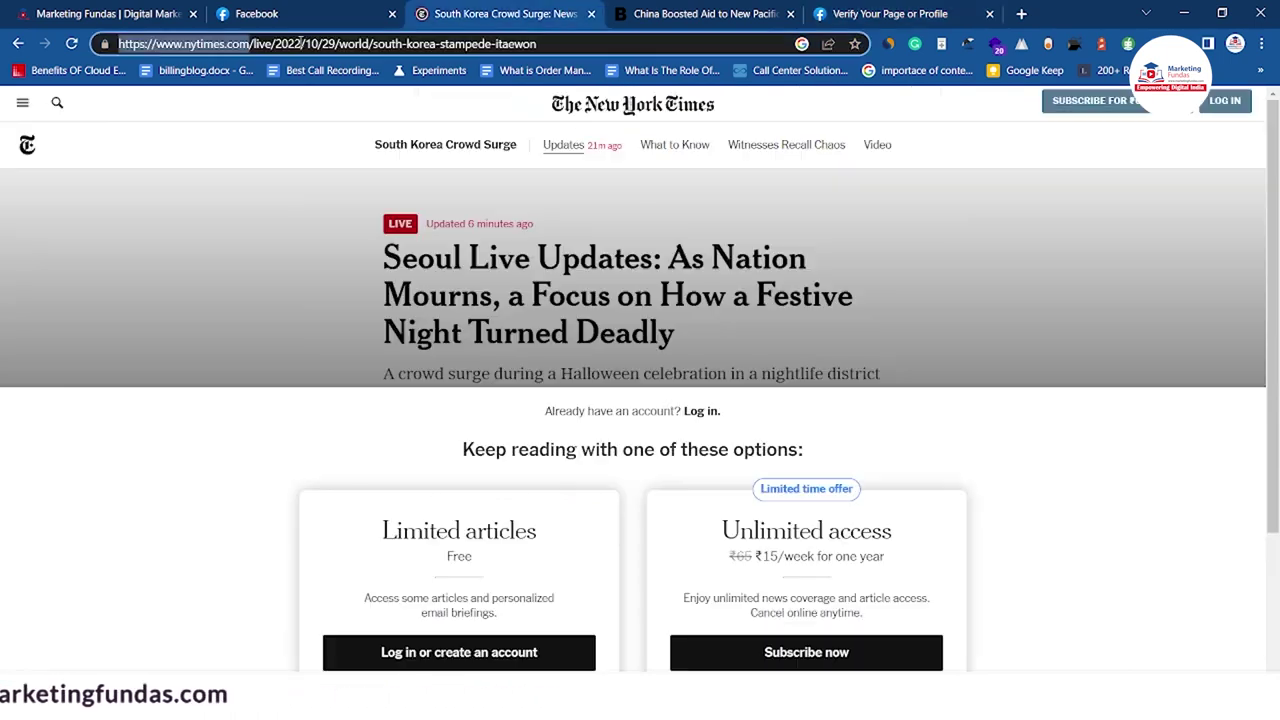
pyautogui.click(258, 44)
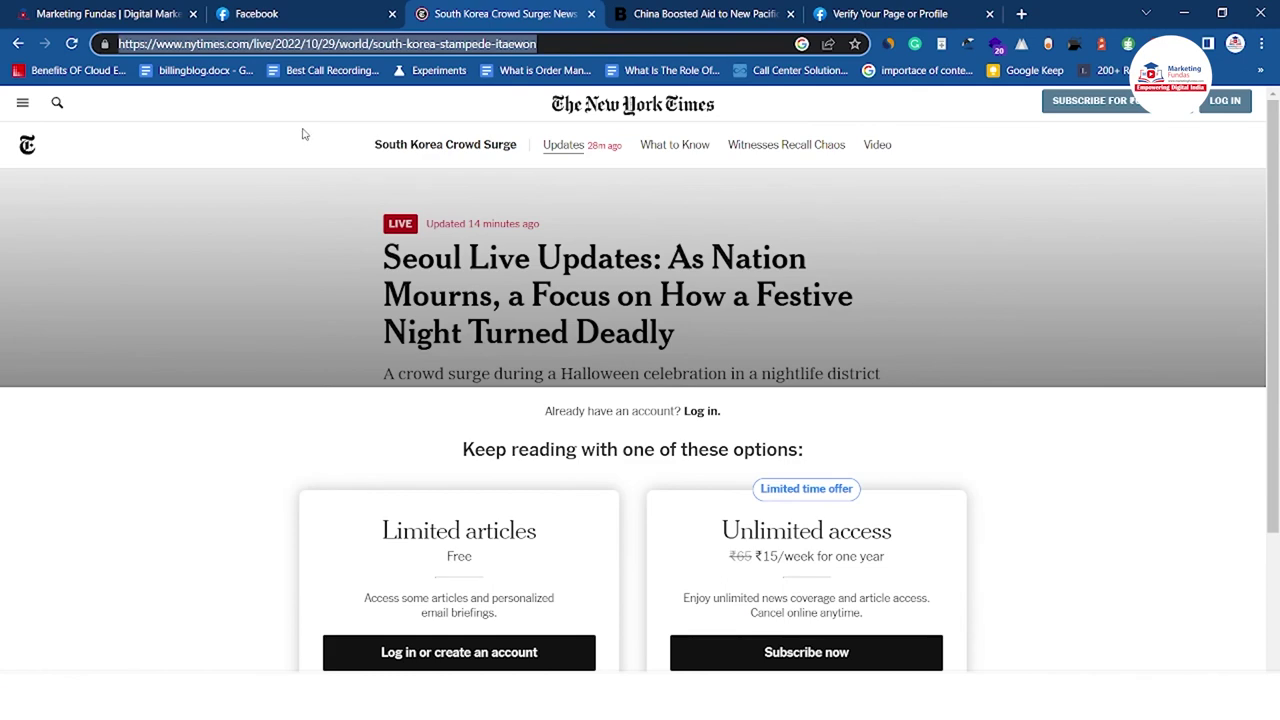
pyautogui.click(815, 10)
pyautogui.click(690, 13)
pyautogui.click(870, 13)
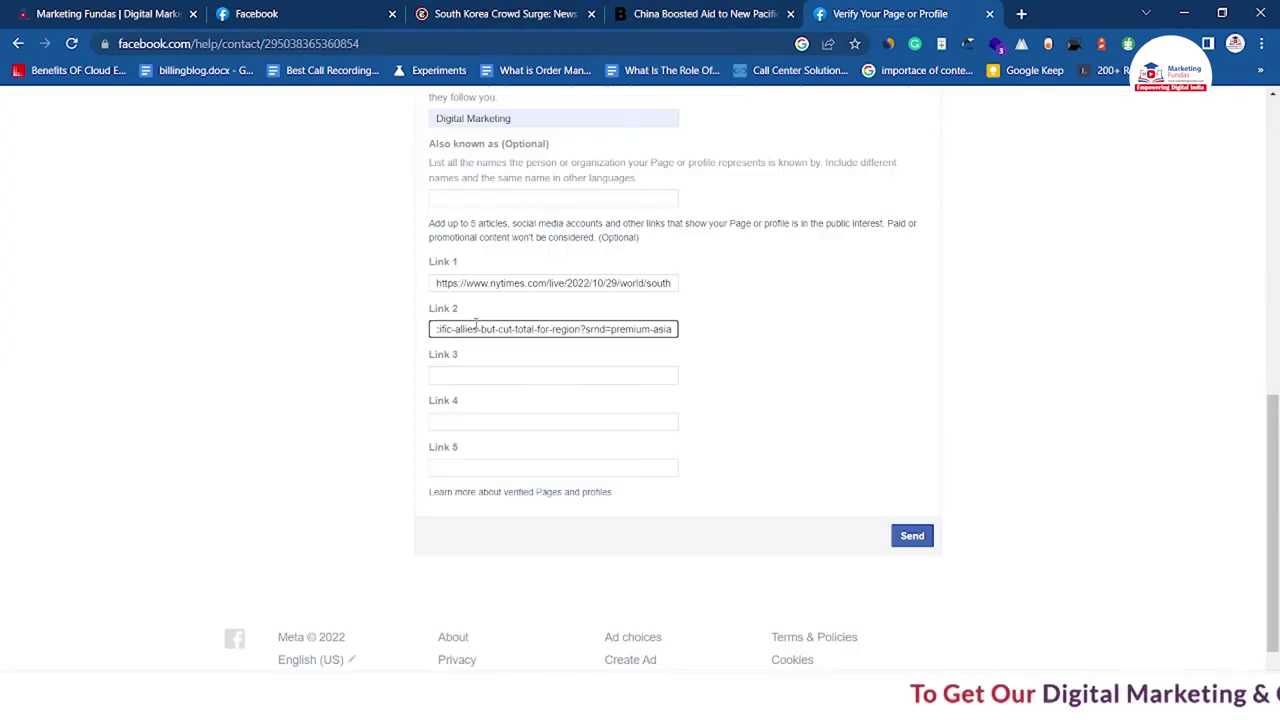
pyautogui.click(718, 378)
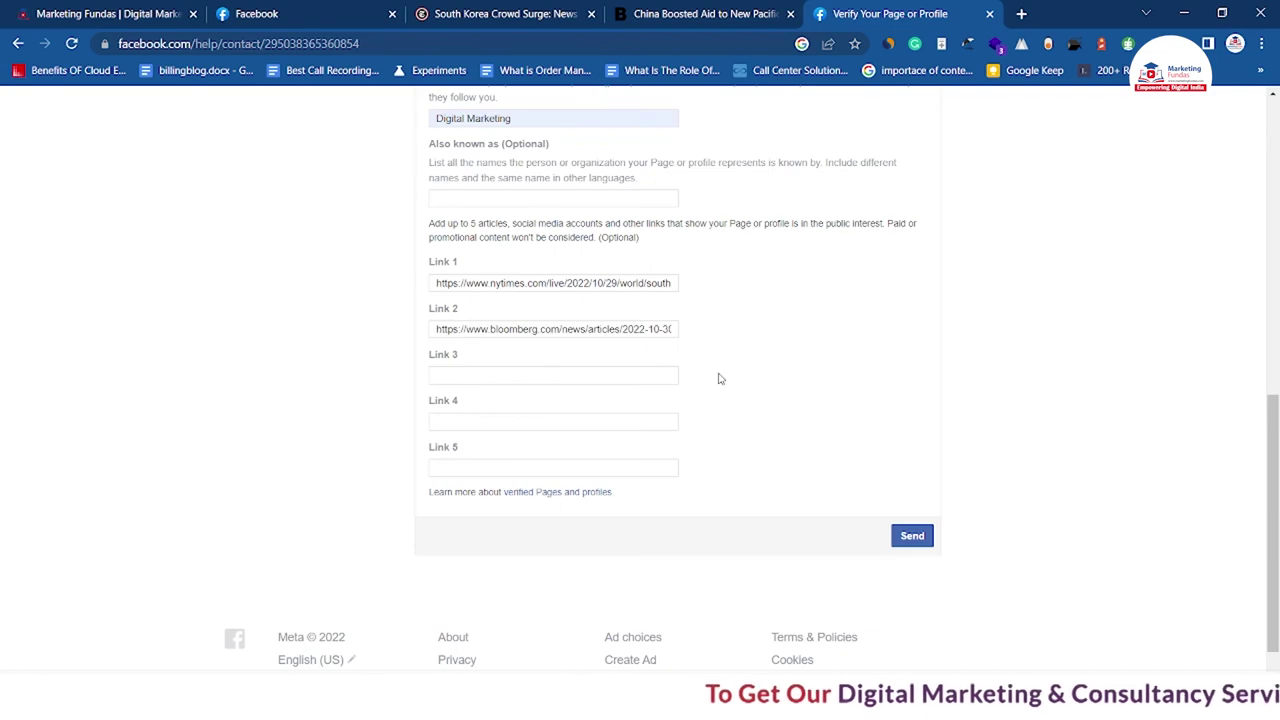
# - Review the filled-in verification form, try to send it, and close the resulting notice
pyautogui.scroll(1, 718, 378)
pyautogui.scroll(1, 718, 378)
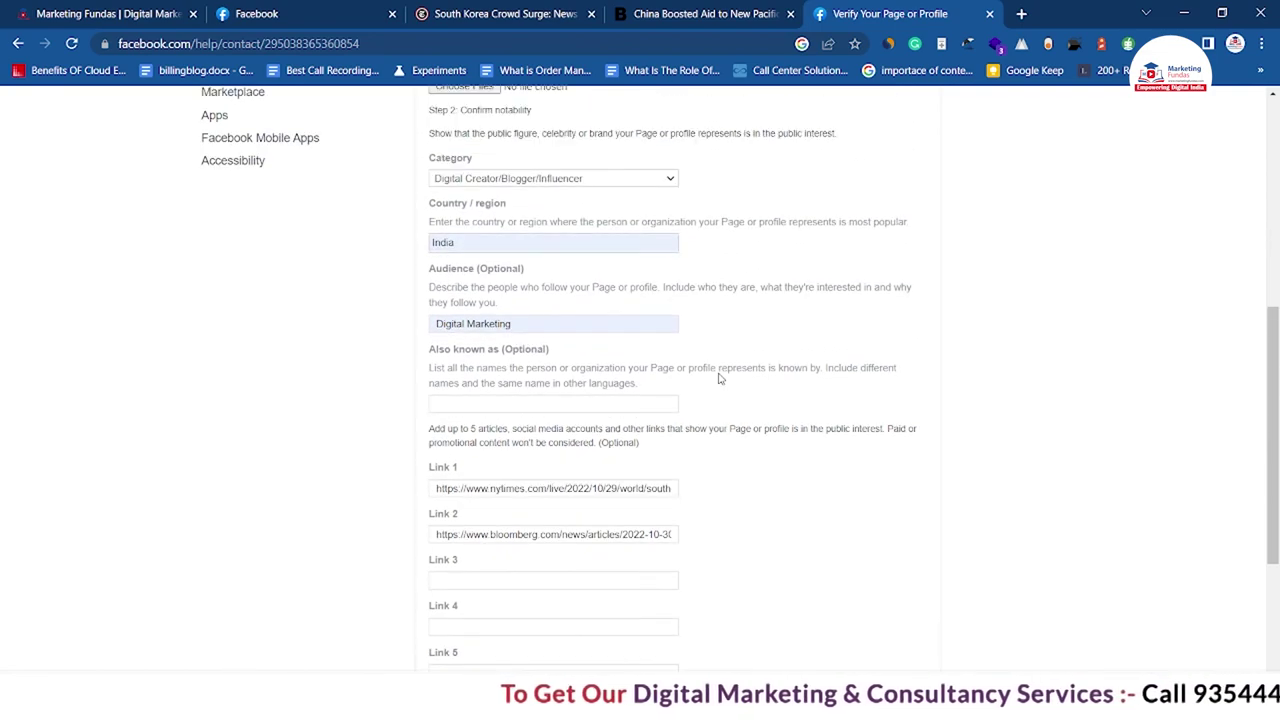
pyautogui.scroll(2, 718, 378)
pyautogui.scroll(-4, 822, 474)
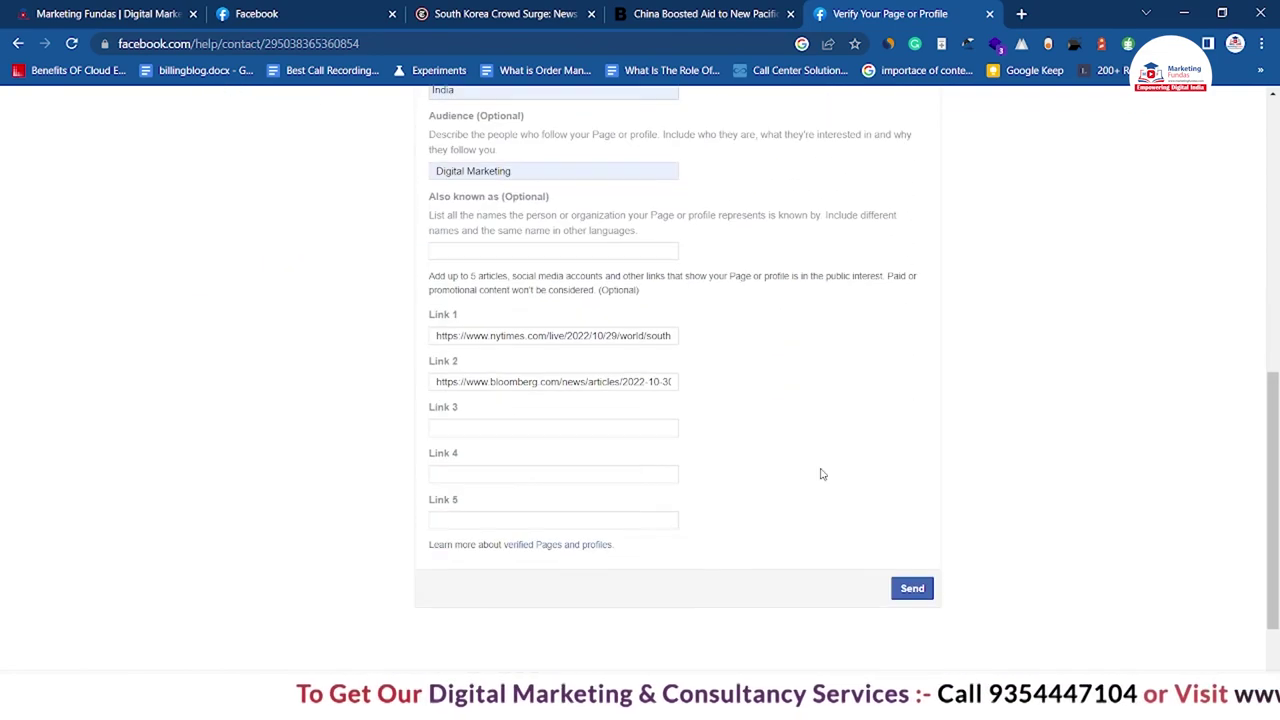
pyautogui.click(910, 588)
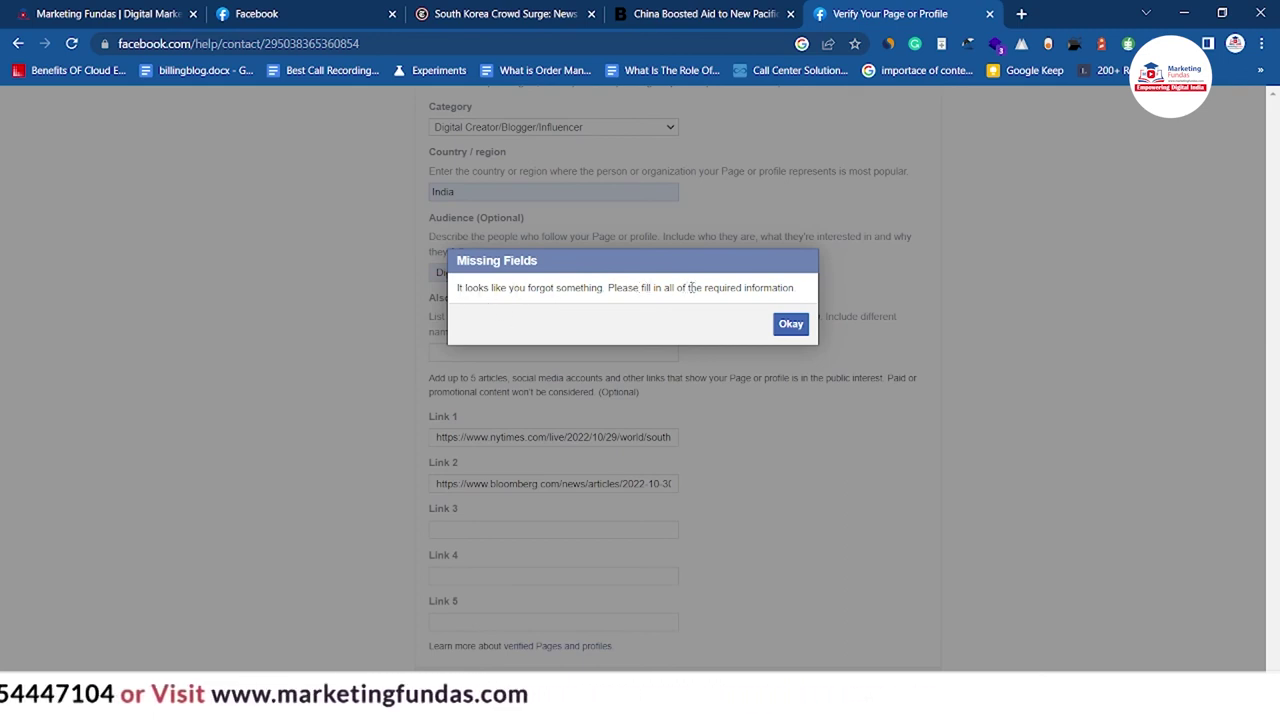
pyautogui.click(790, 325)
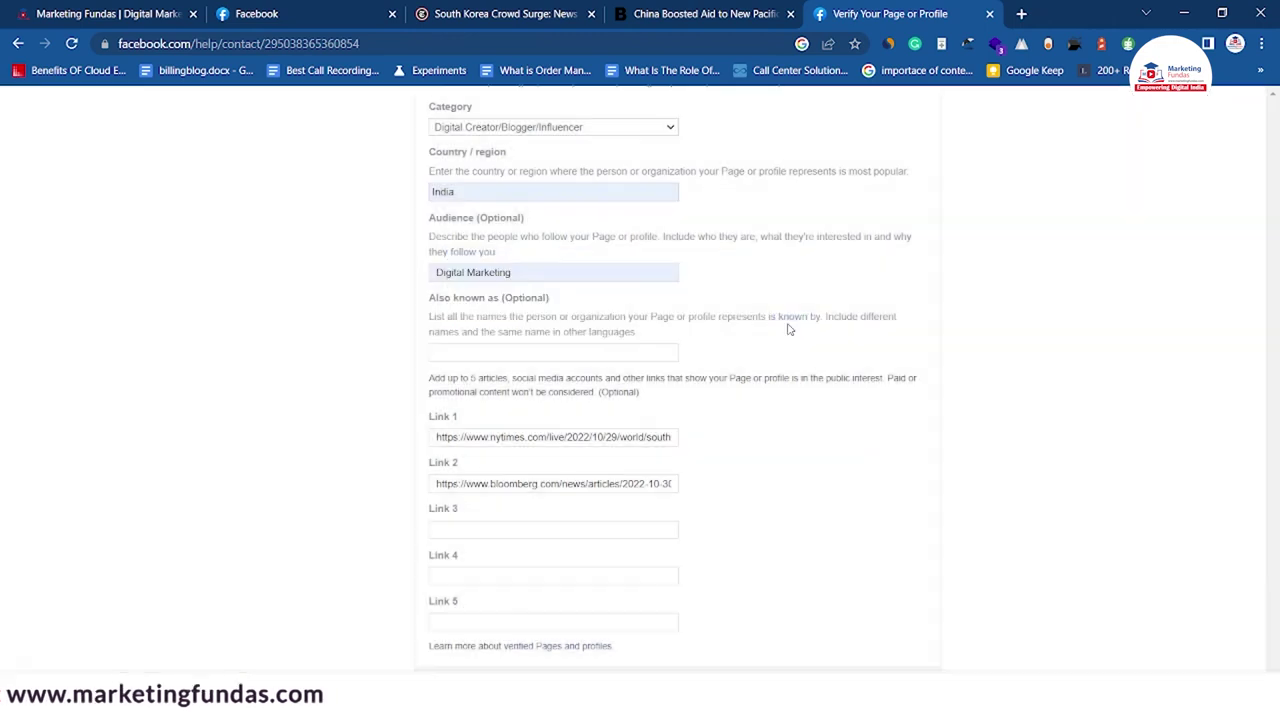
# - Check the Page and document sections of the verification form for missing required fields
pyautogui.scroll(-1, 789, 329)
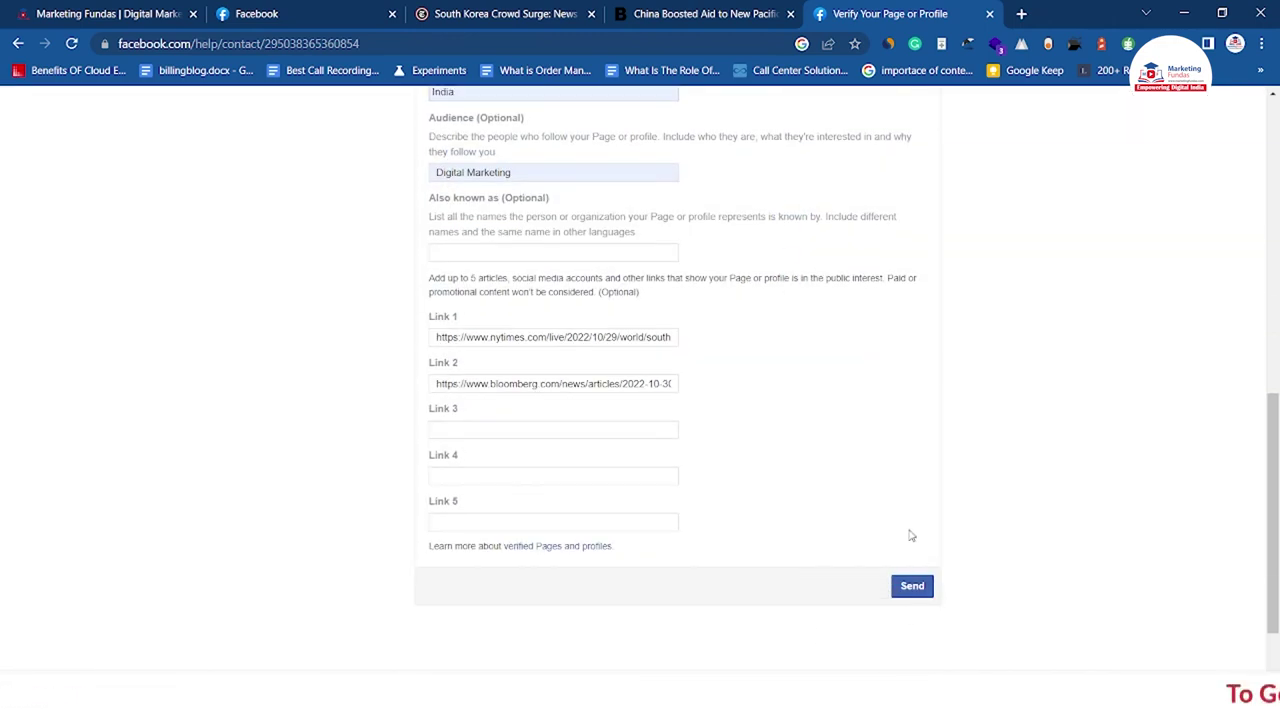
pyautogui.scroll(6, 845, 587)
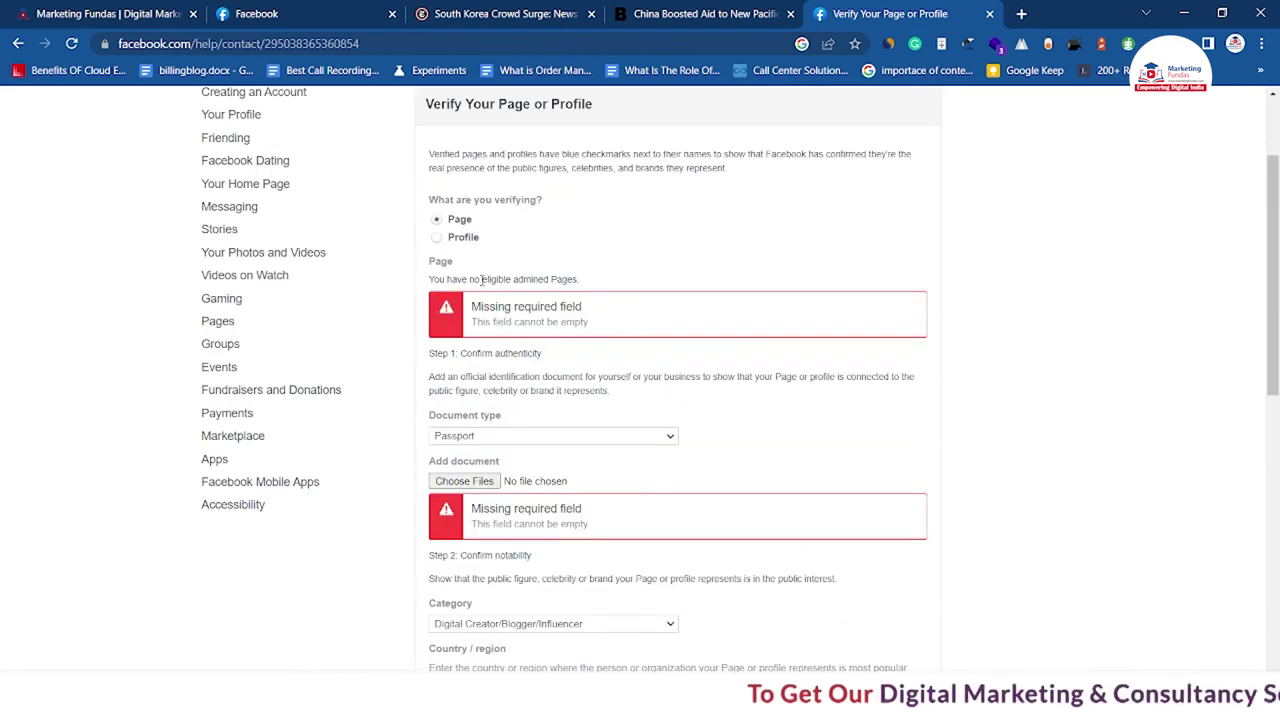
pyautogui.scroll(-1, 642, 272)
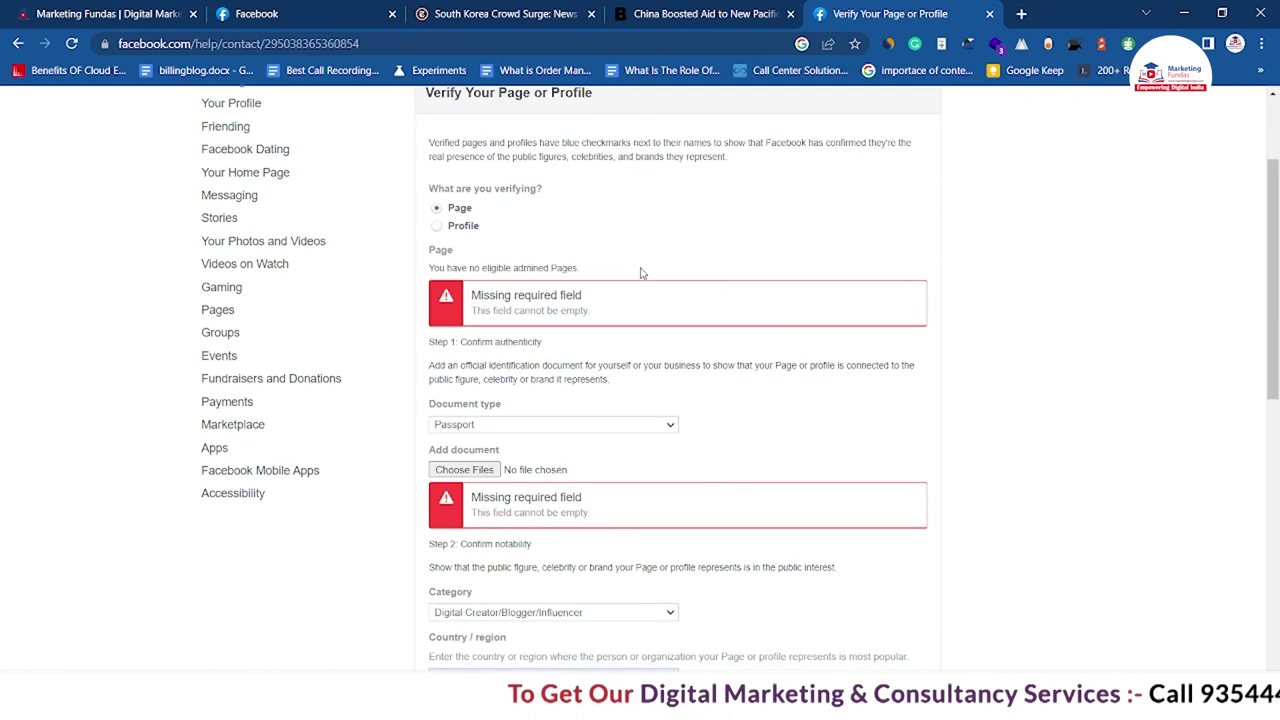
pyautogui.scroll(-2, 642, 272)
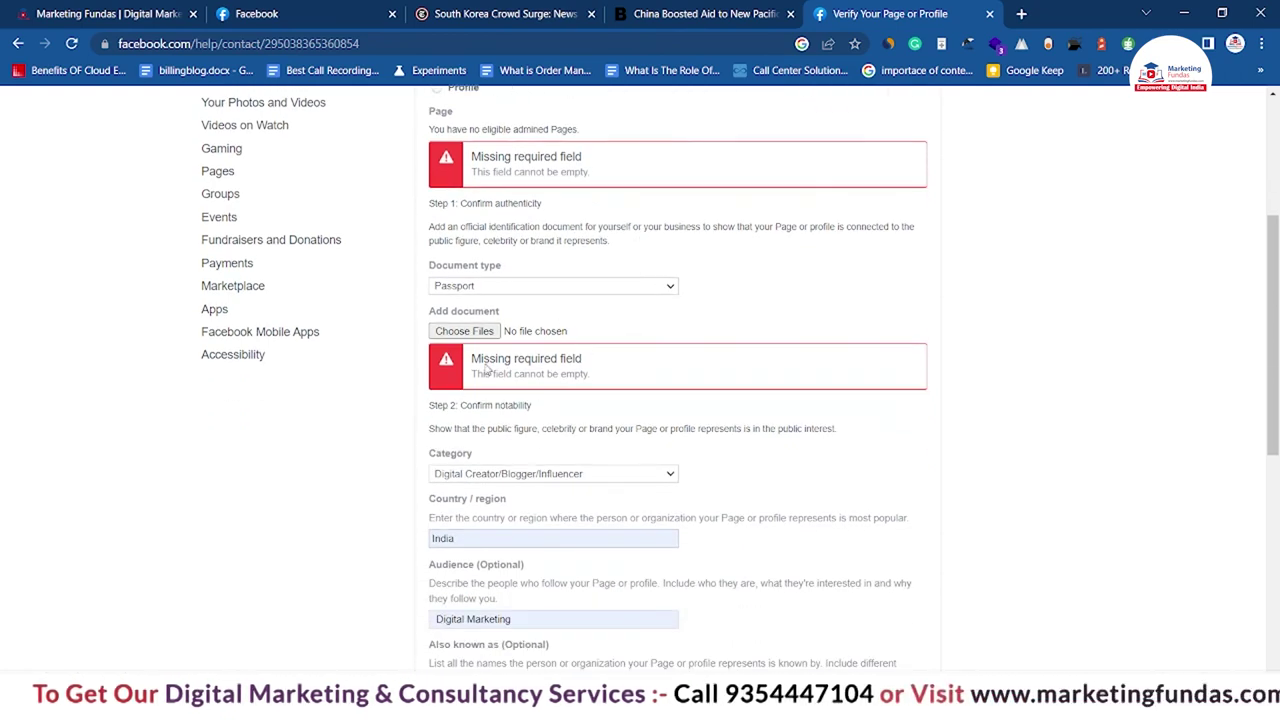
pyautogui.scroll(3, 689, 337)
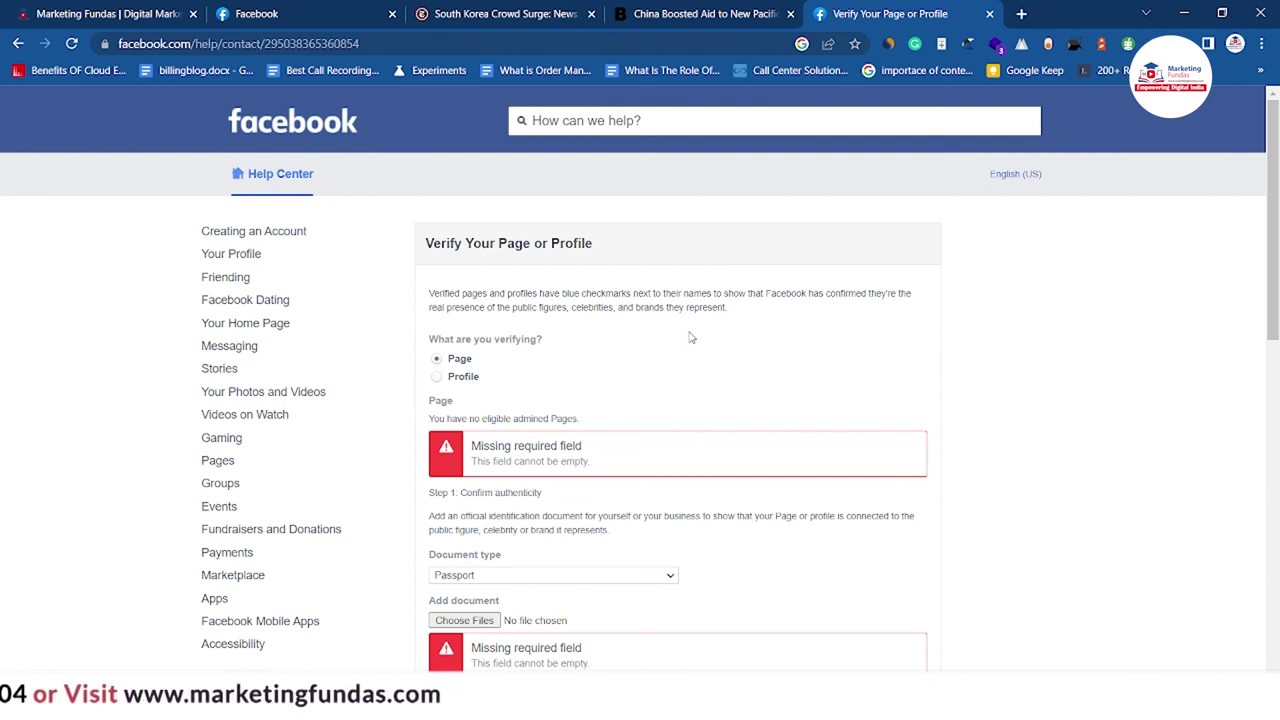
pyautogui.scroll(-1, 935, 367)
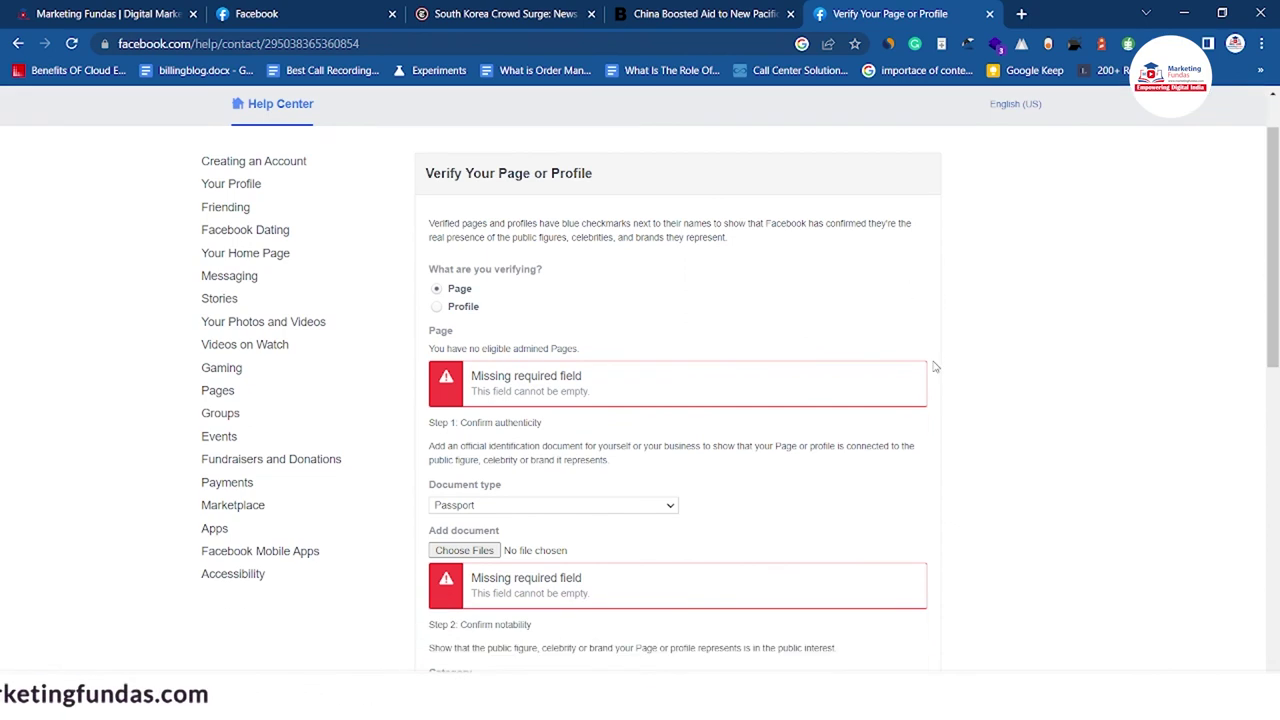